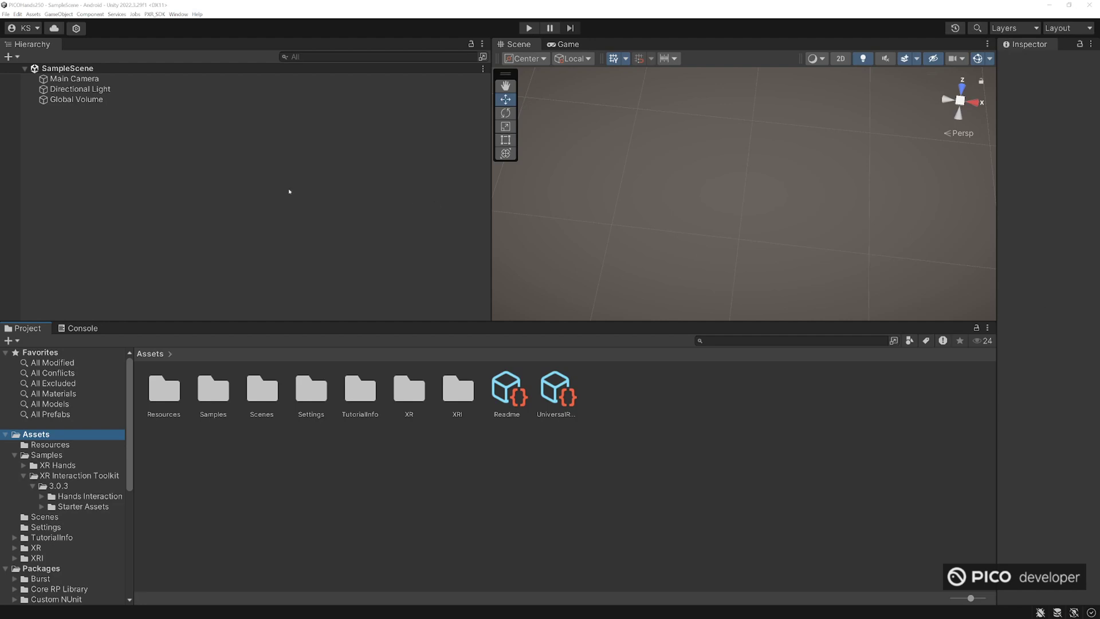
Step: In the Package Manager, review the XR Interaction Toolkit samples and the XR Hands samples for HandVisualizer
{"action": "left_click", "coordinate": [222, 177]}
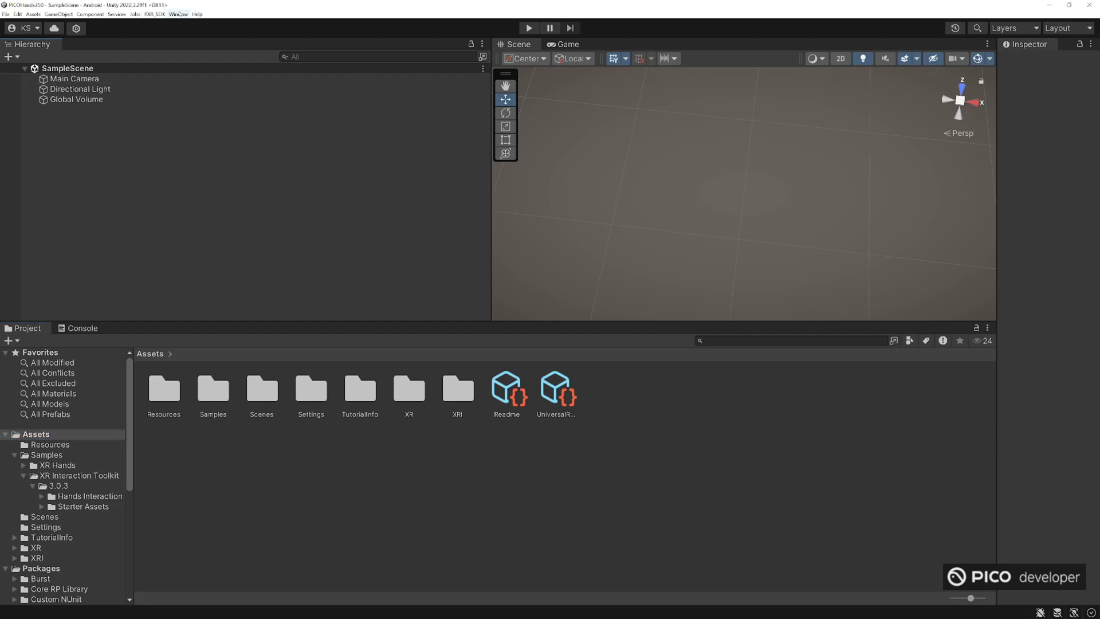
{"action": "left_click", "coordinate": [178, 14]}
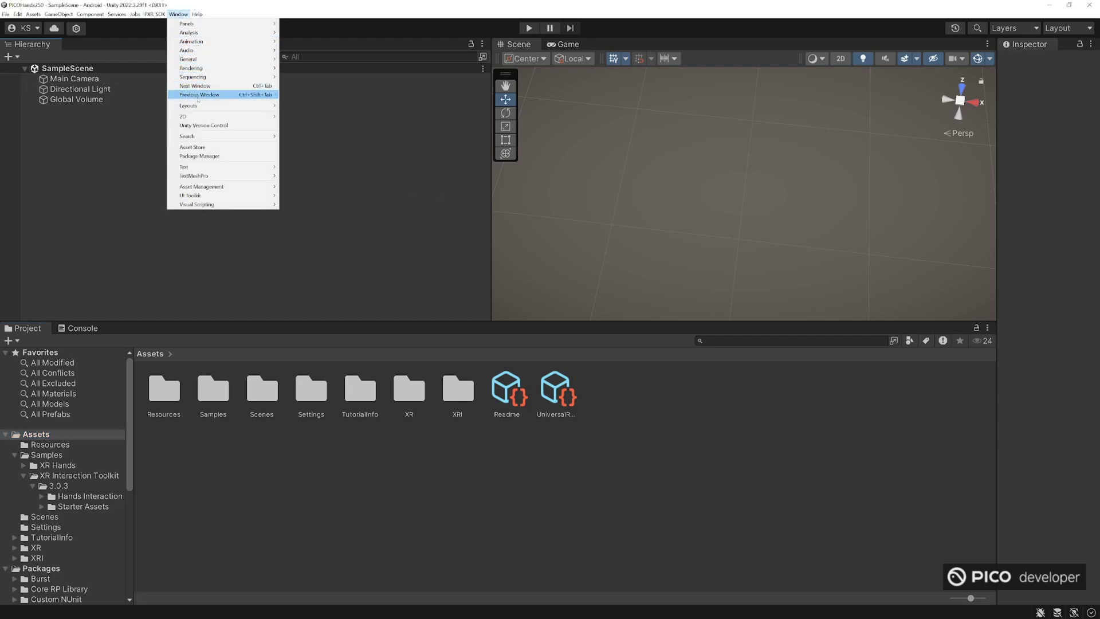
{"action": "left_click", "coordinate": [199, 156]}
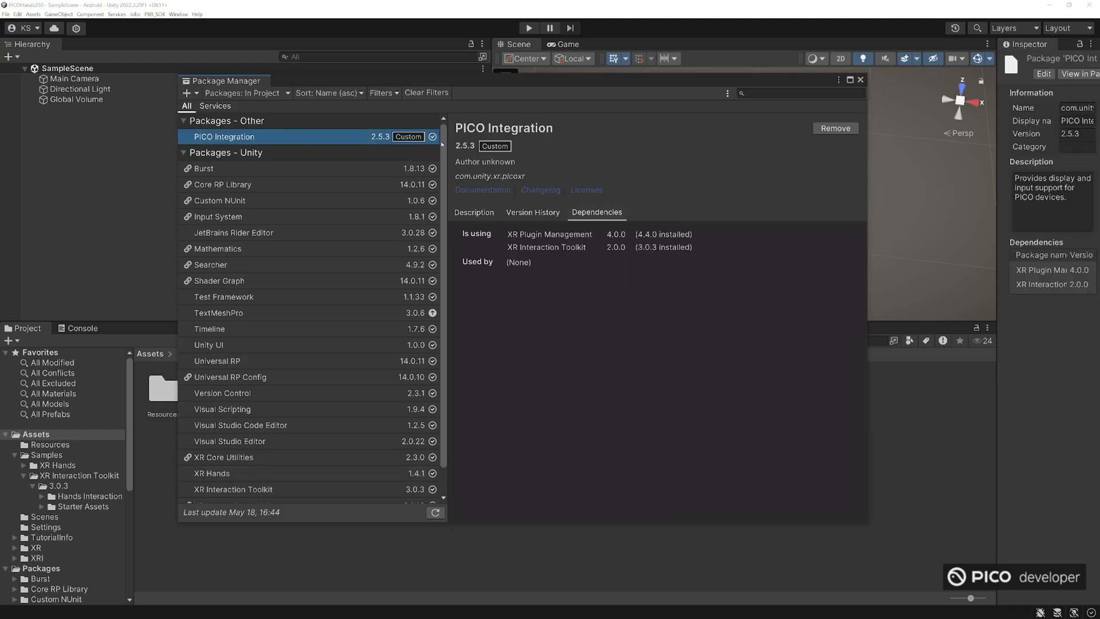
{"action": "scroll", "coordinate": [321, 336], "scroll_direction": "down", "scroll_amount": 1}
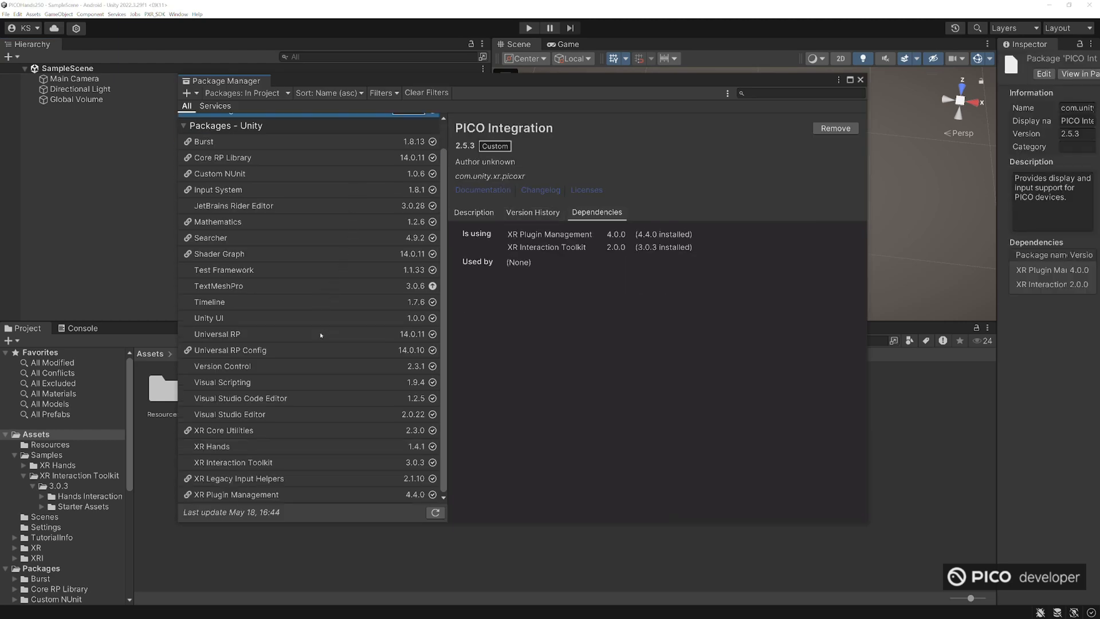
{"action": "left_click", "coordinate": [252, 463]}
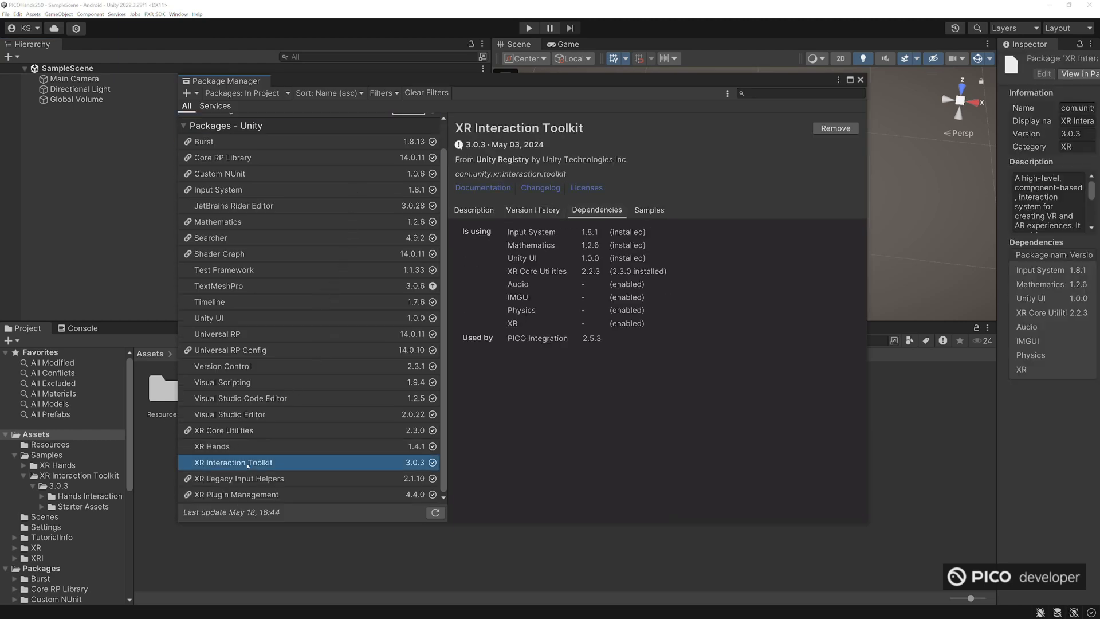
{"action": "left_click", "coordinate": [650, 210]}
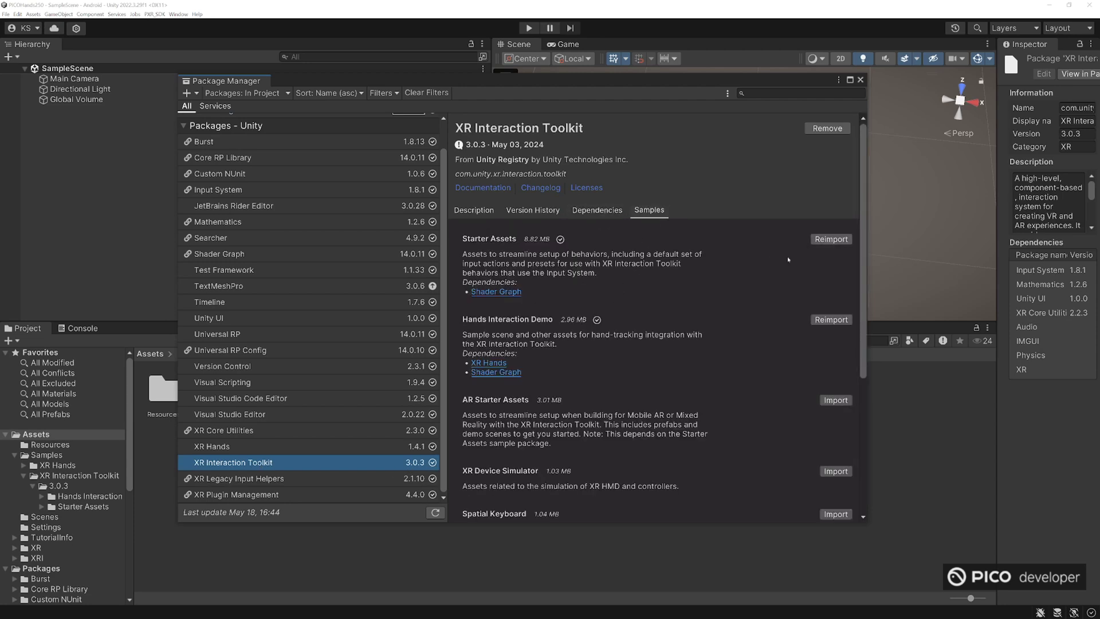
{"action": "left_click", "coordinate": [229, 448]}
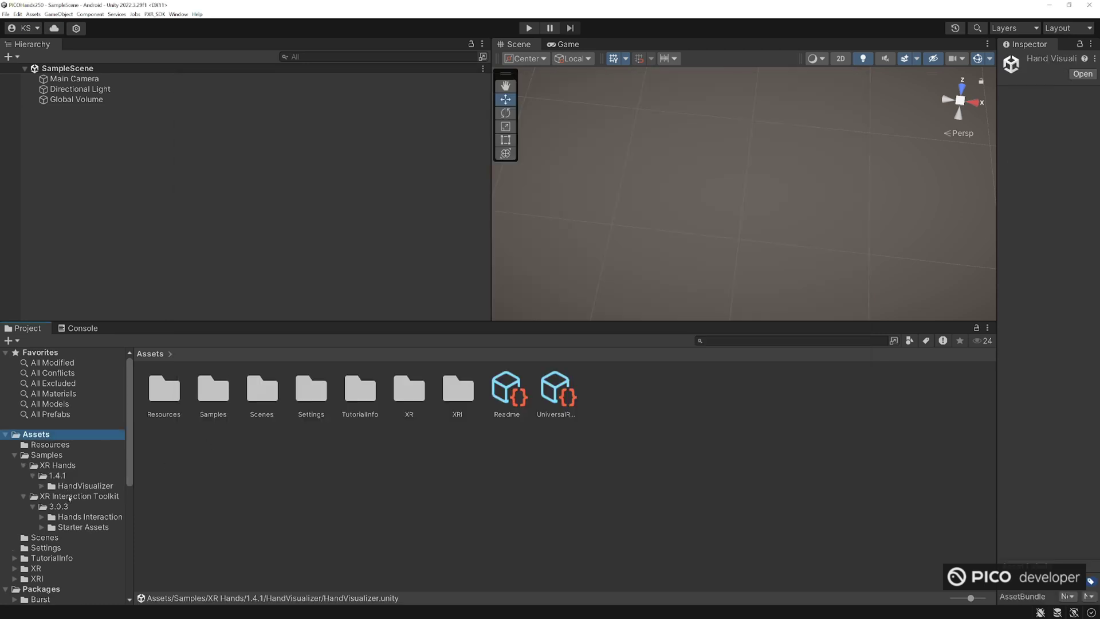
Step: Open HandsDemoScene from Samples/XR Interaction Toolkit/3.0.3/Hands Interaction Demo
{"action": "left_click", "coordinate": [69, 497]}
{"action": "double_click", "coordinate": [166, 392]}
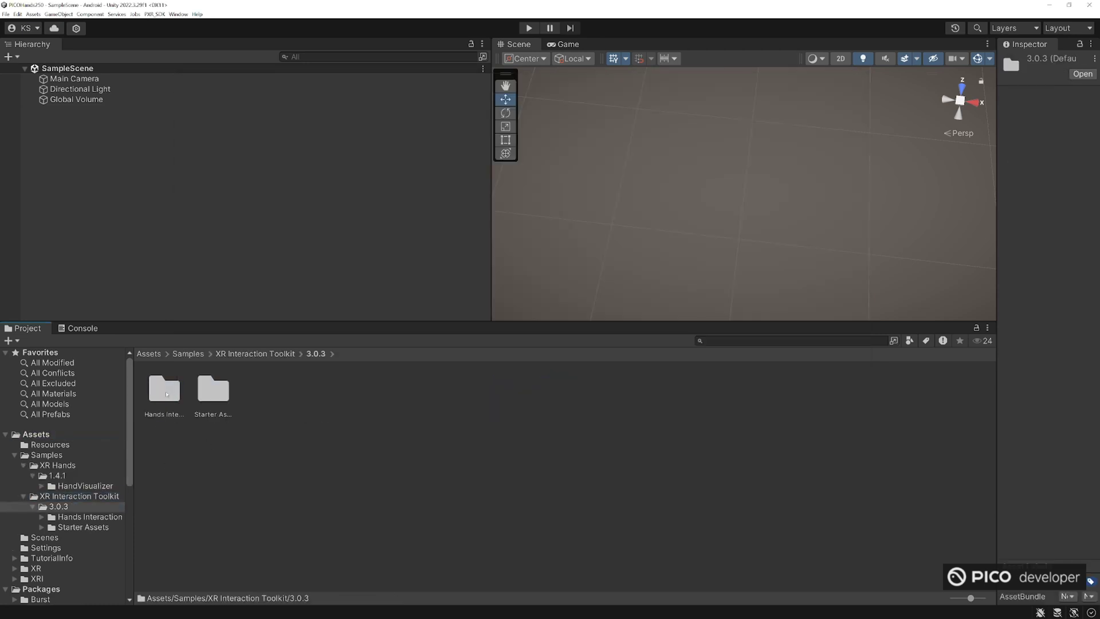
{"action": "double_click", "coordinate": [166, 392]}
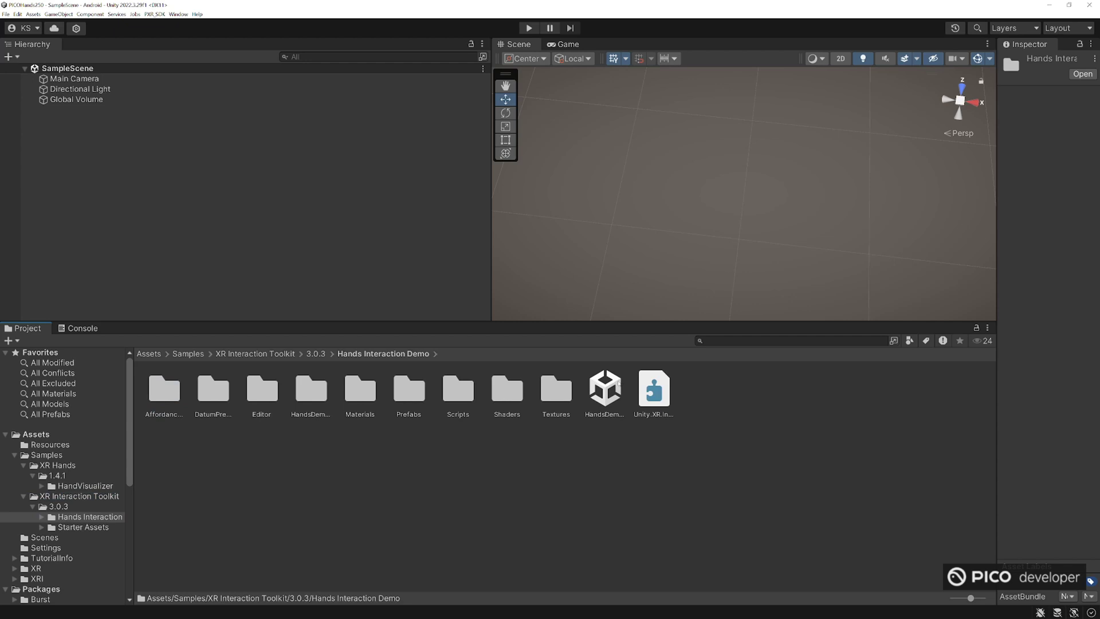
{"action": "left_click", "coordinate": [618, 383]}
{"action": "left_click", "coordinate": [530, 138]}
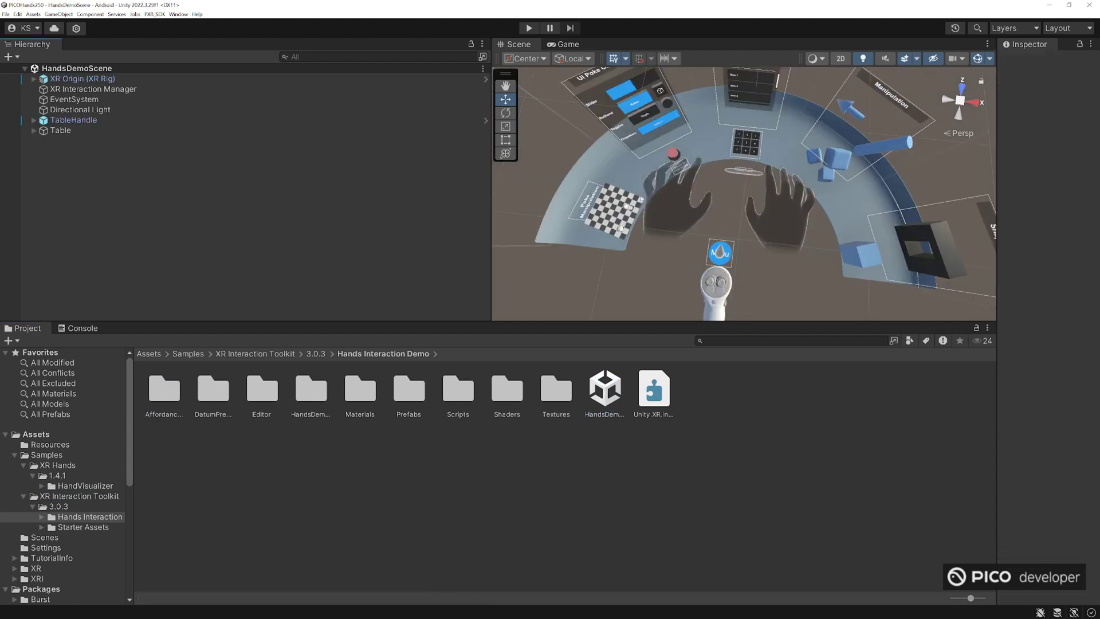
Step: Select XR Origin (XR Rig) and reveal its XRI Default Input Actions asset
{"action": "left_click_drag", "start_coordinate": [999, 170], "coordinate": [834, 170]}
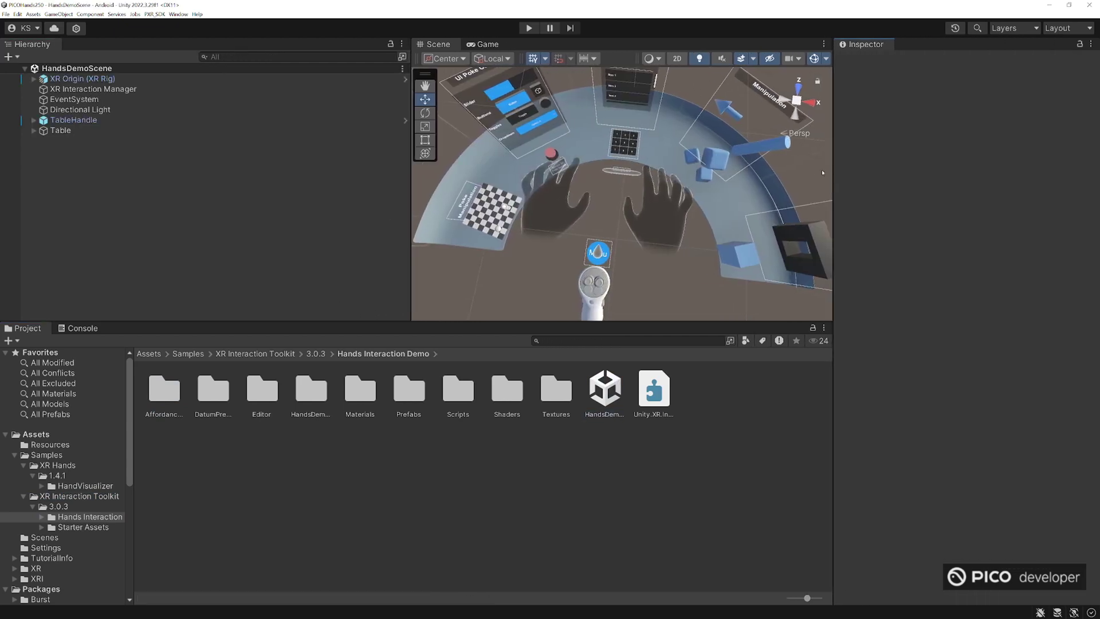
{"action": "left_click", "coordinate": [94, 78]}
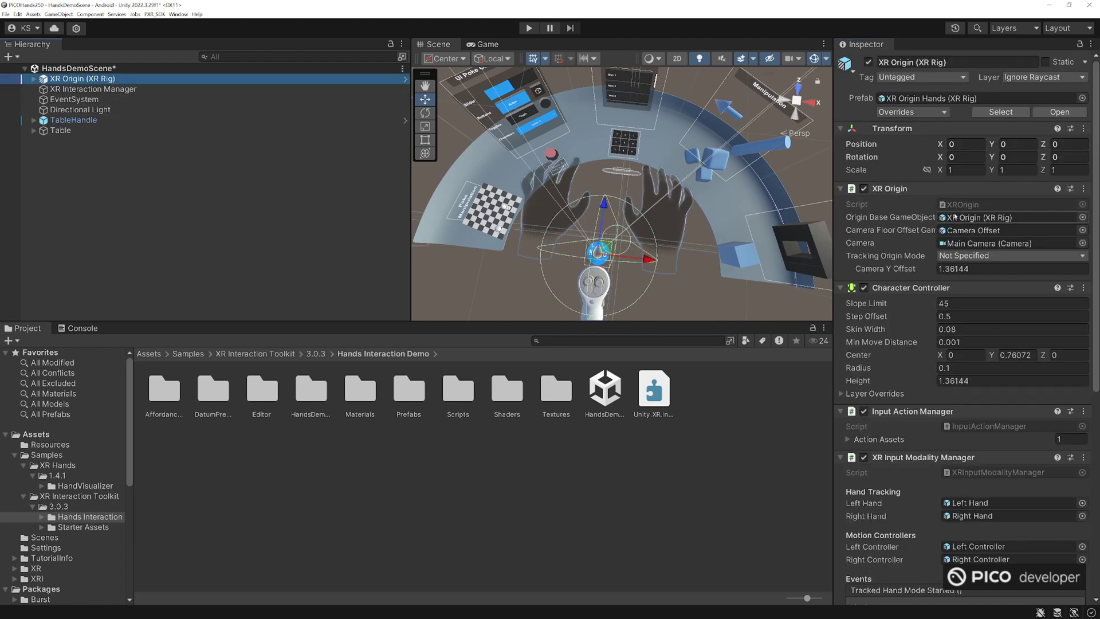
{"action": "scroll", "coordinate": [942, 360], "scroll_direction": "down", "scroll_amount": 3}
{"action": "left_click", "coordinate": [879, 370]}
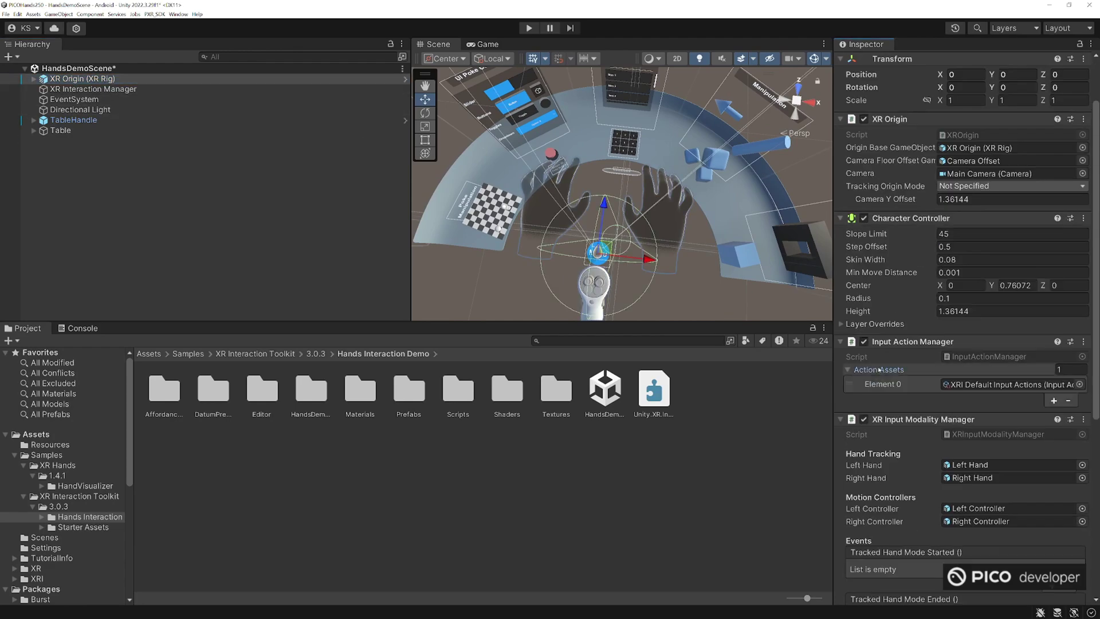
Step: In the XRI Left map, add empty bindings to Aim Position, Aim Rotation and Aim Flags
{"action": "double_click", "coordinate": [1009, 385]}
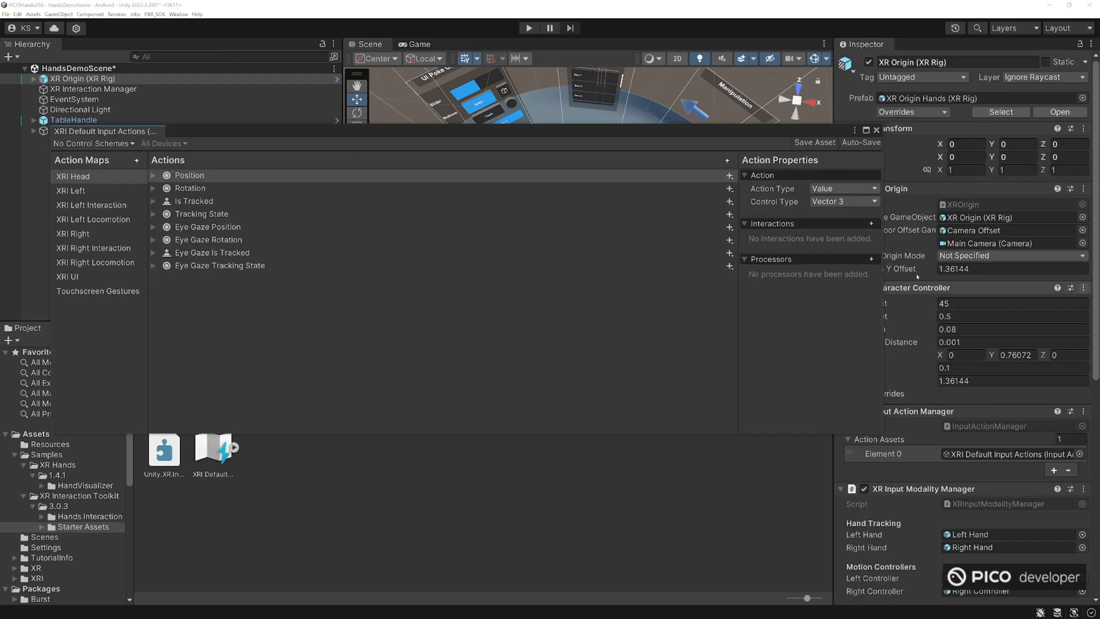
{"action": "left_click", "coordinate": [79, 193]}
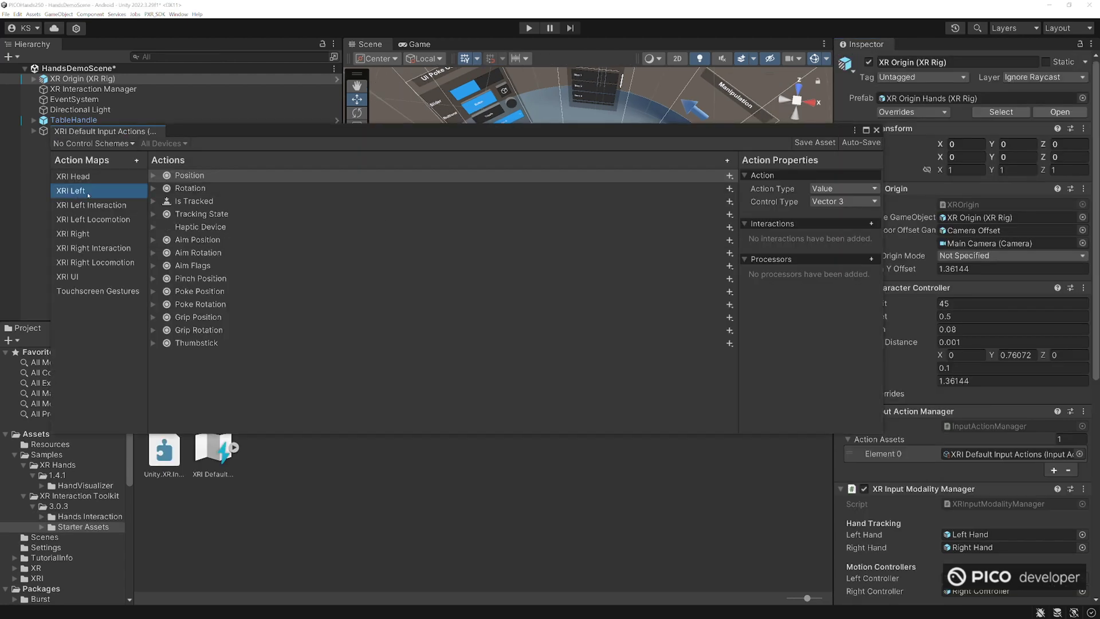
{"action": "left_click", "coordinate": [153, 240]}
{"action": "left_click", "coordinate": [153, 239]}
{"action": "left_click", "coordinate": [153, 266]}
{"action": "left_click", "coordinate": [153, 291]}
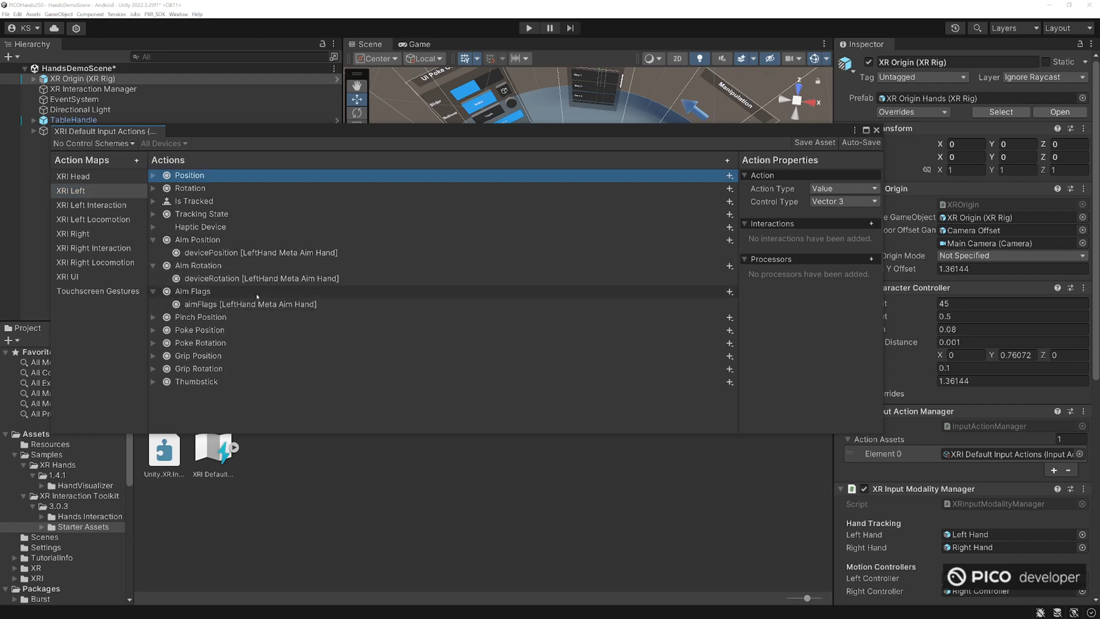
{"action": "left_click", "coordinate": [729, 239]}
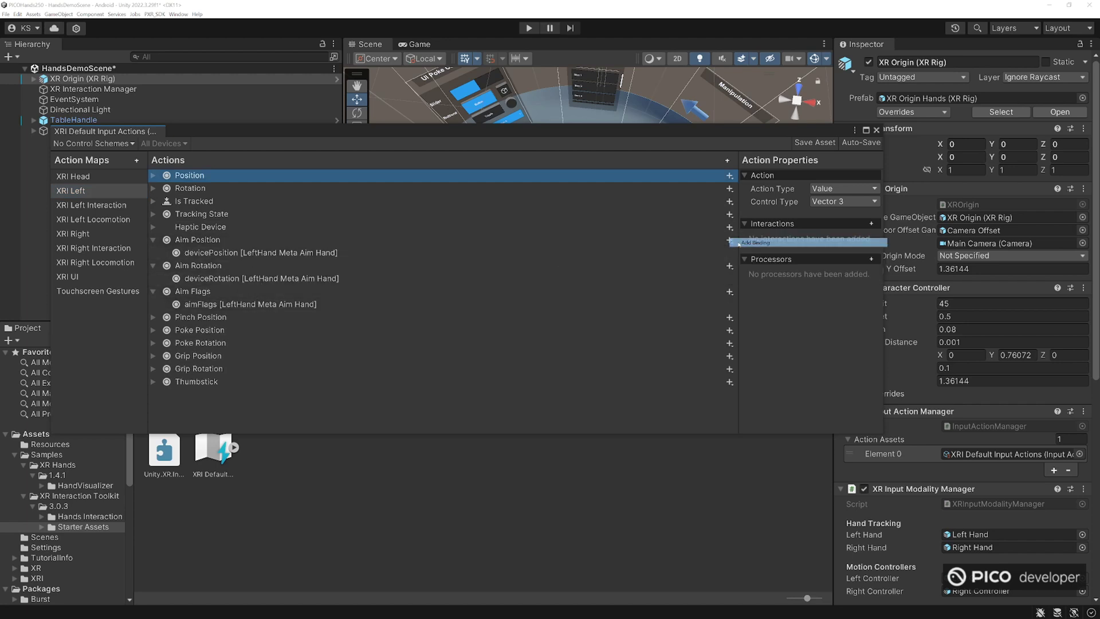
{"action": "left_click", "coordinate": [751, 242]}
{"action": "left_click", "coordinate": [729, 279]}
{"action": "left_click", "coordinate": [751, 282]}
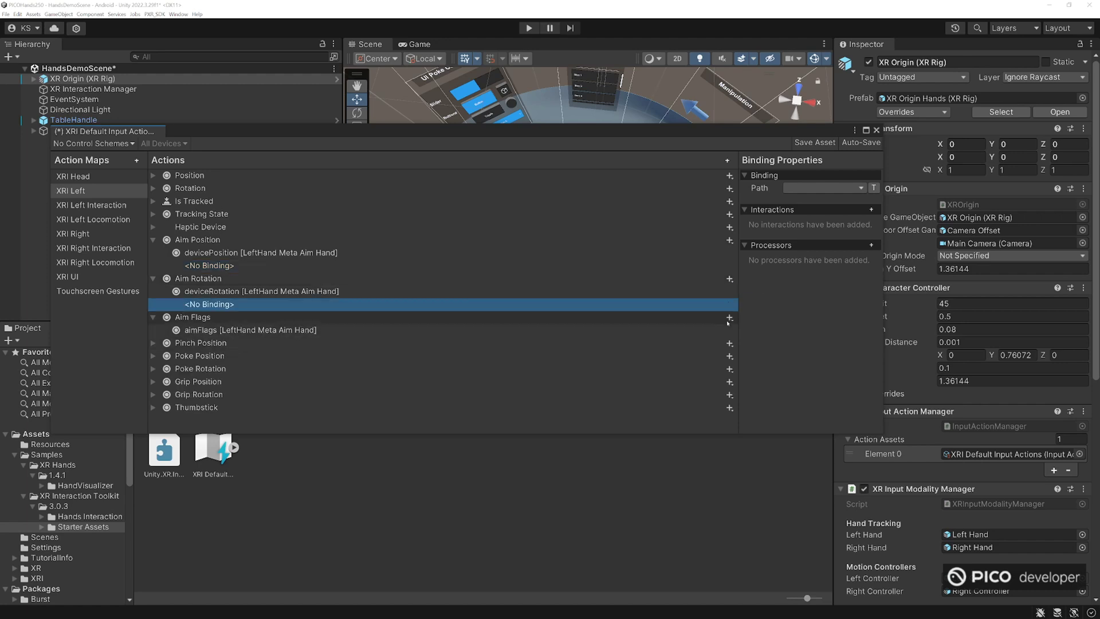
{"action": "left_click", "coordinate": [729, 319]}
{"action": "left_click", "coordinate": [751, 325]}
Step: Bind Aim Position to Tracked Device > Pico Aim Hand (LeftHand) devicePosition
{"action": "left_click", "coordinate": [276, 265]}
{"action": "left_click", "coordinate": [801, 189]}
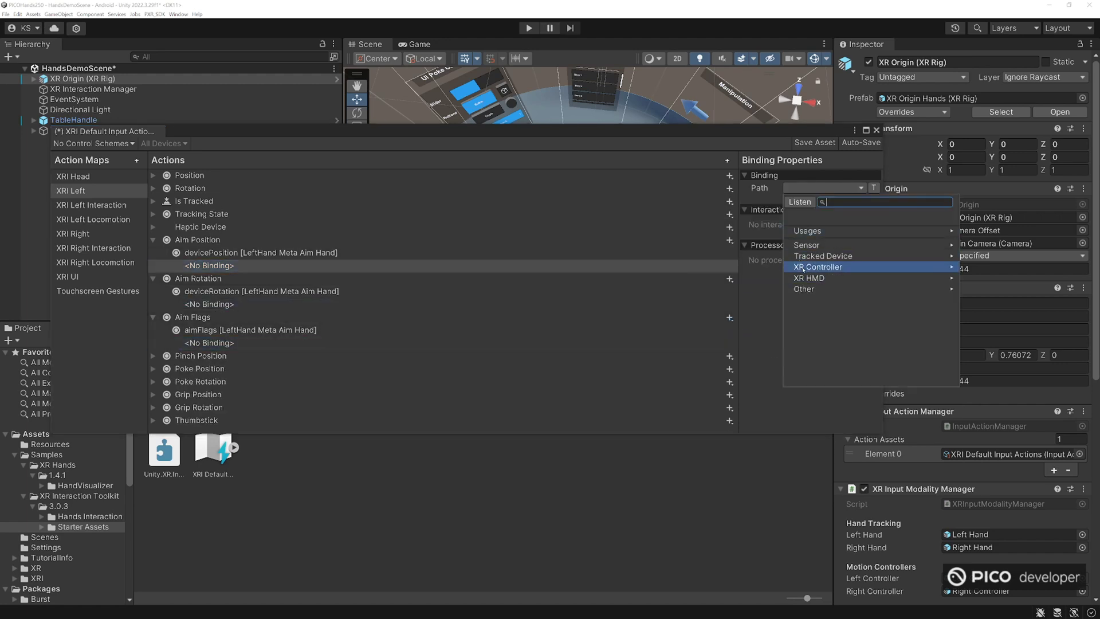
{"action": "left_click", "coordinate": [803, 268]}
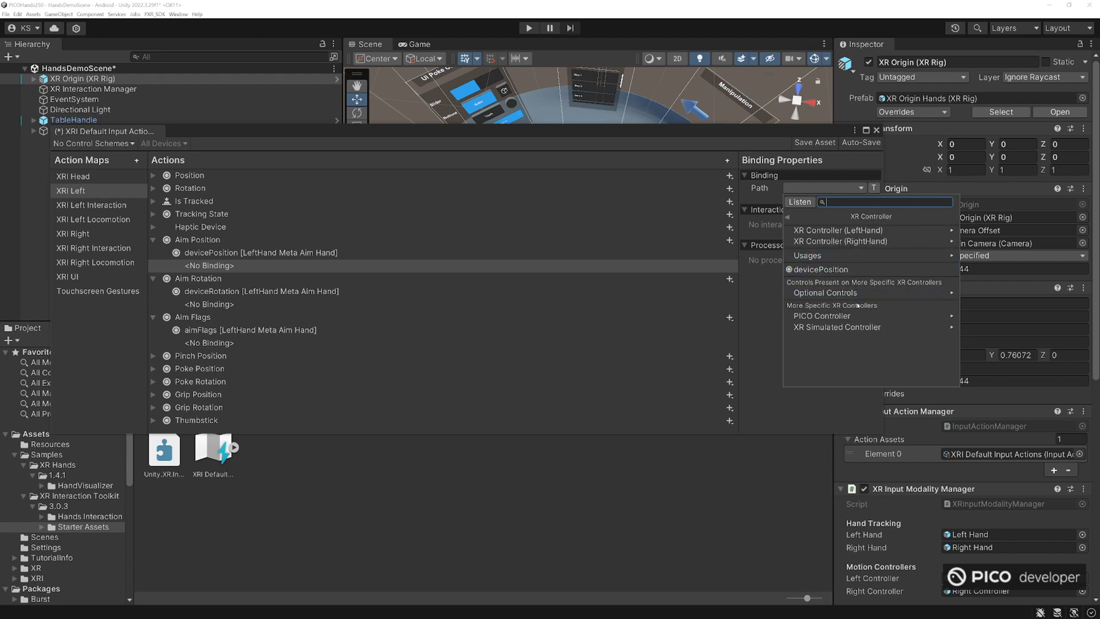
{"action": "left_click", "coordinate": [789, 218]}
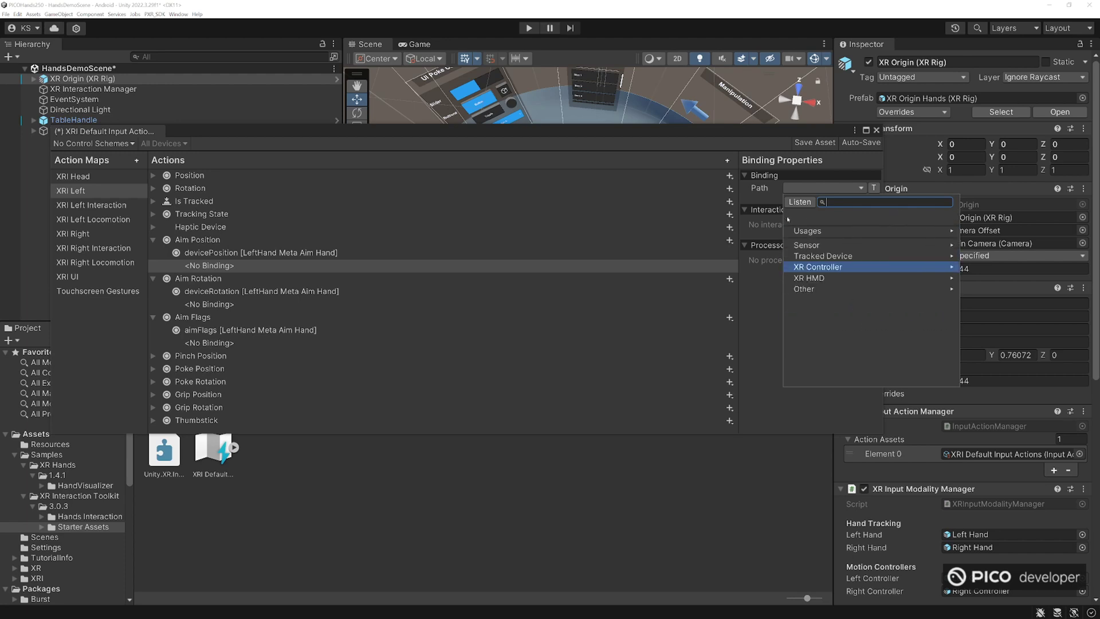
{"action": "left_click", "coordinate": [815, 257]}
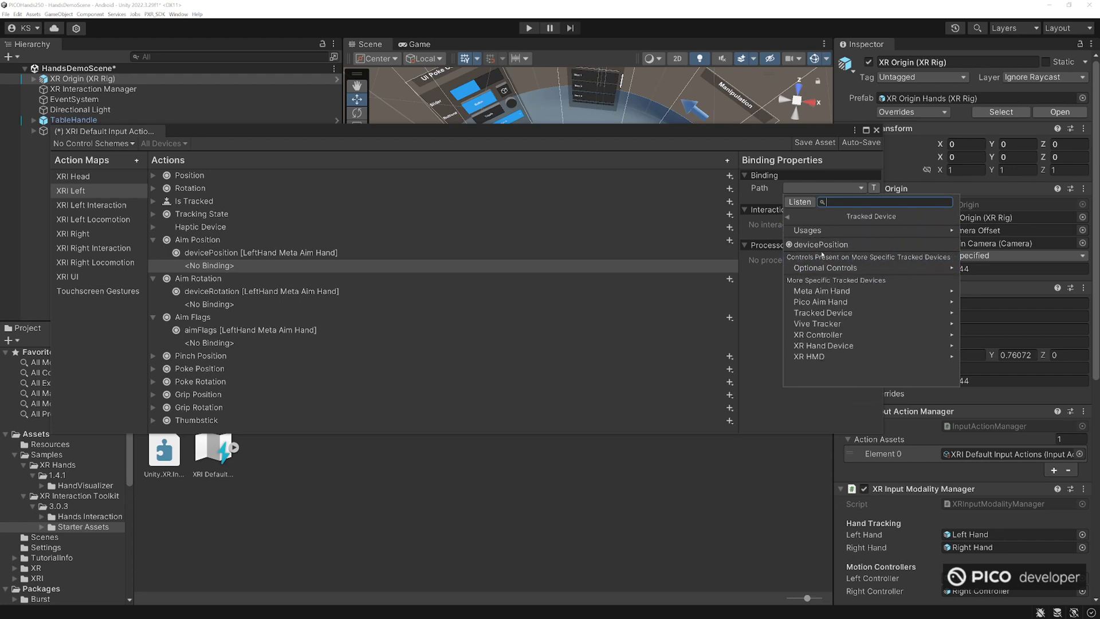
{"action": "left_click", "coordinate": [821, 302]}
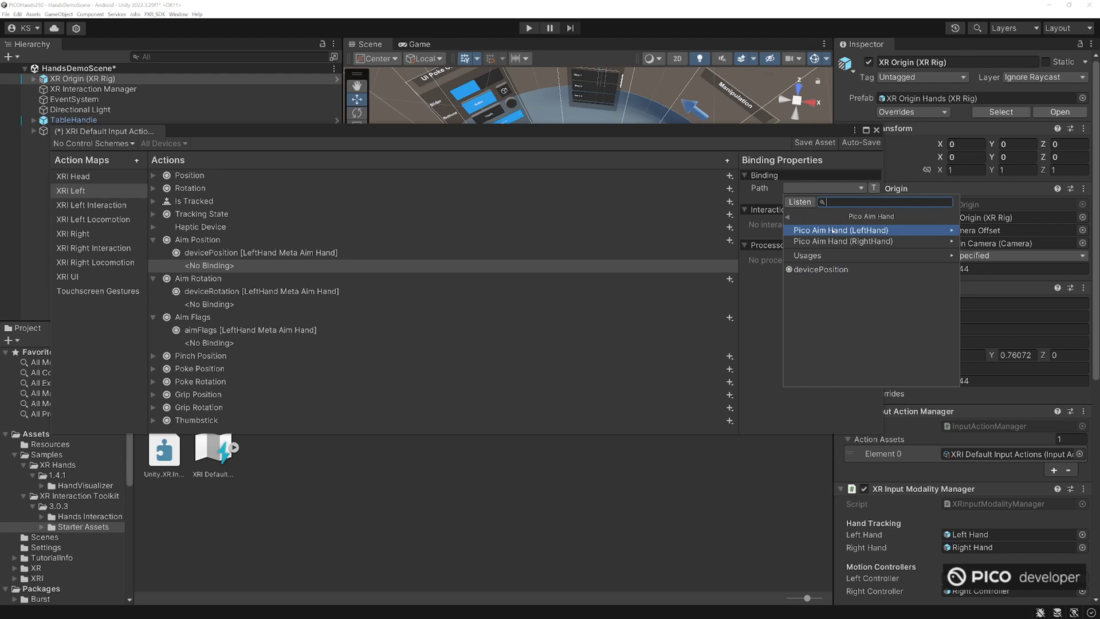
{"action": "left_click", "coordinate": [841, 230]}
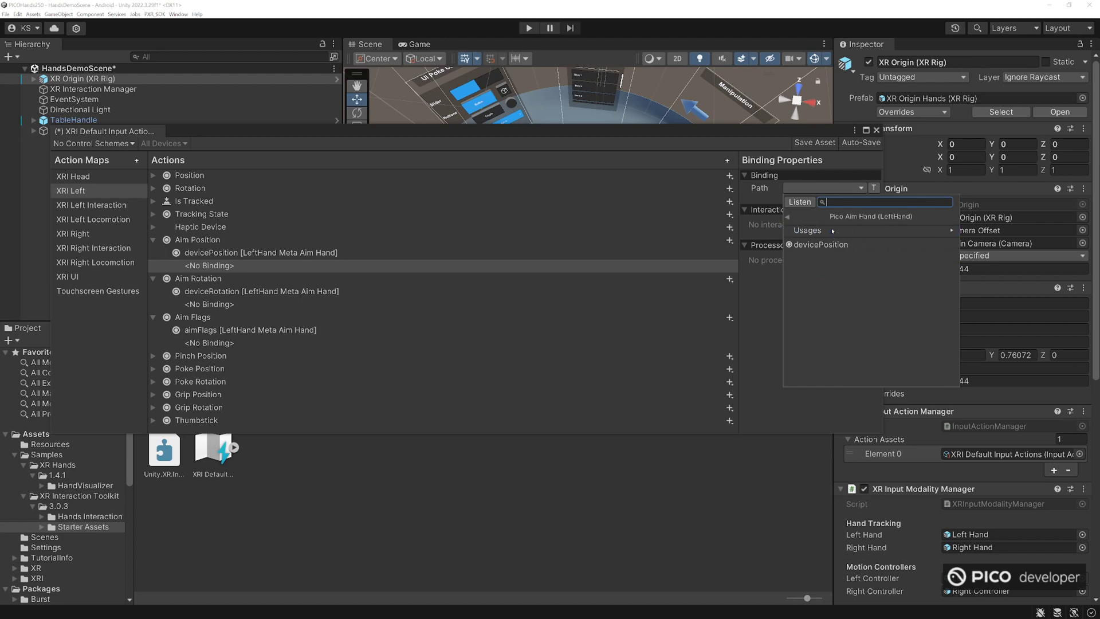
{"action": "left_click", "coordinate": [826, 245]}
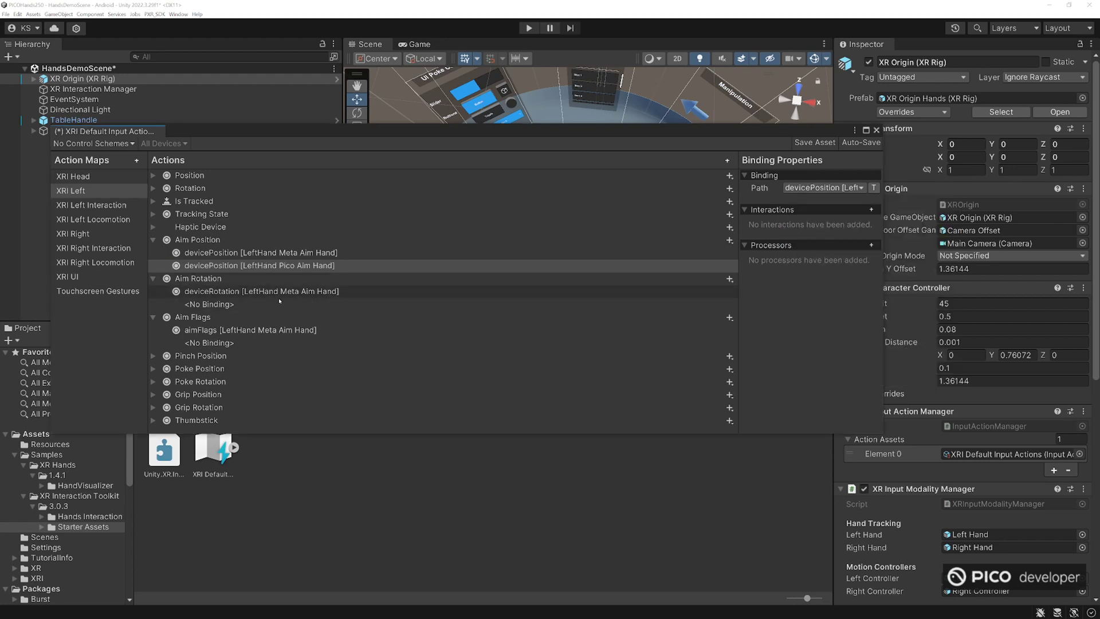
Step: Bind Aim Rotation to Pico Aim Hand (LeftHand) deviceRotation
{"action": "left_click", "coordinate": [274, 305]}
{"action": "left_click", "coordinate": [805, 191]}
{"action": "left_click", "coordinate": [819, 245]}
{"action": "left_click", "coordinate": [823, 302]}
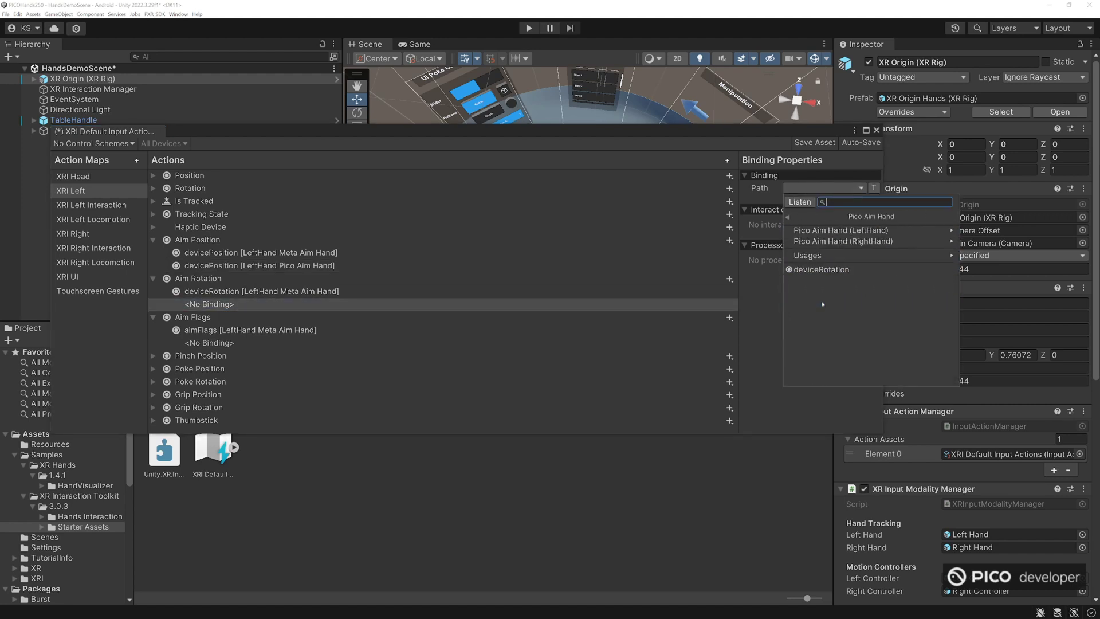
{"action": "left_click", "coordinate": [841, 230]}
{"action": "left_click", "coordinate": [820, 246]}
Step: Bind Aim Flags to Pico Aim Hand (LeftHand) aimFlags, then move to the XRI Right map
{"action": "left_click", "coordinate": [266, 342]}
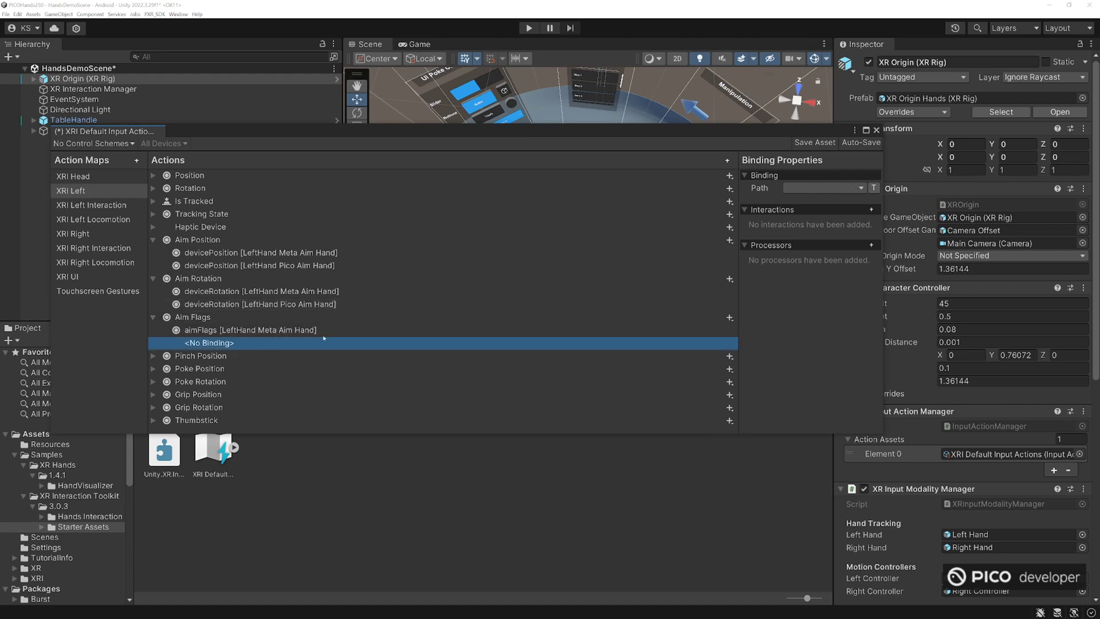
{"action": "left_click", "coordinate": [824, 188]}
{"action": "left_click", "coordinate": [818, 300]}
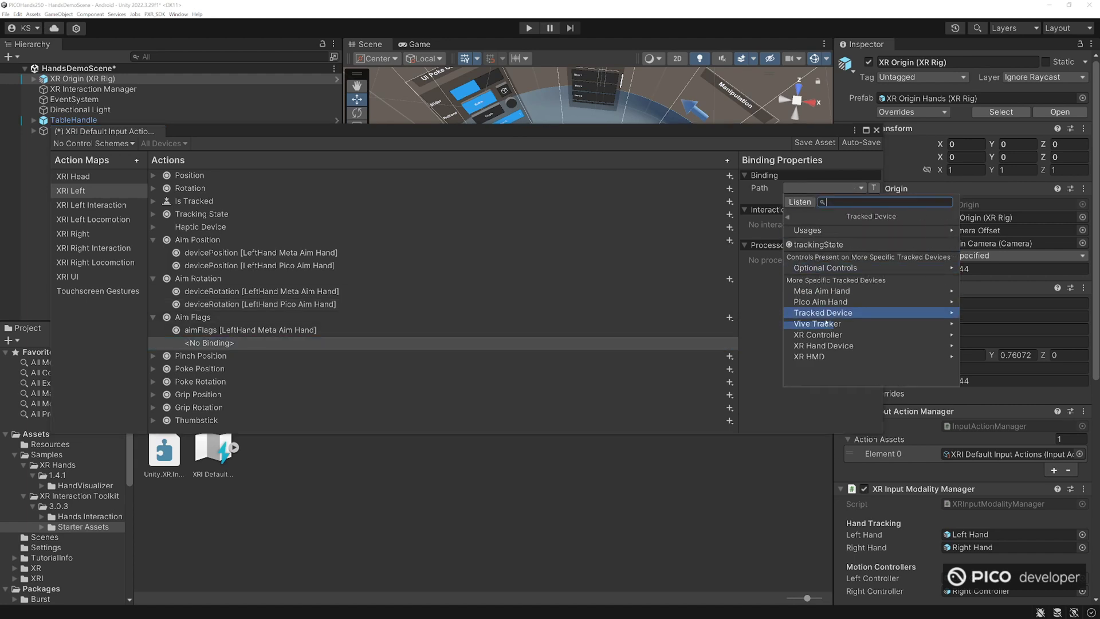
{"action": "left_click", "coordinate": [825, 302]}
{"action": "left_click", "coordinate": [827, 230]}
{"action": "left_click", "coordinate": [823, 246]}
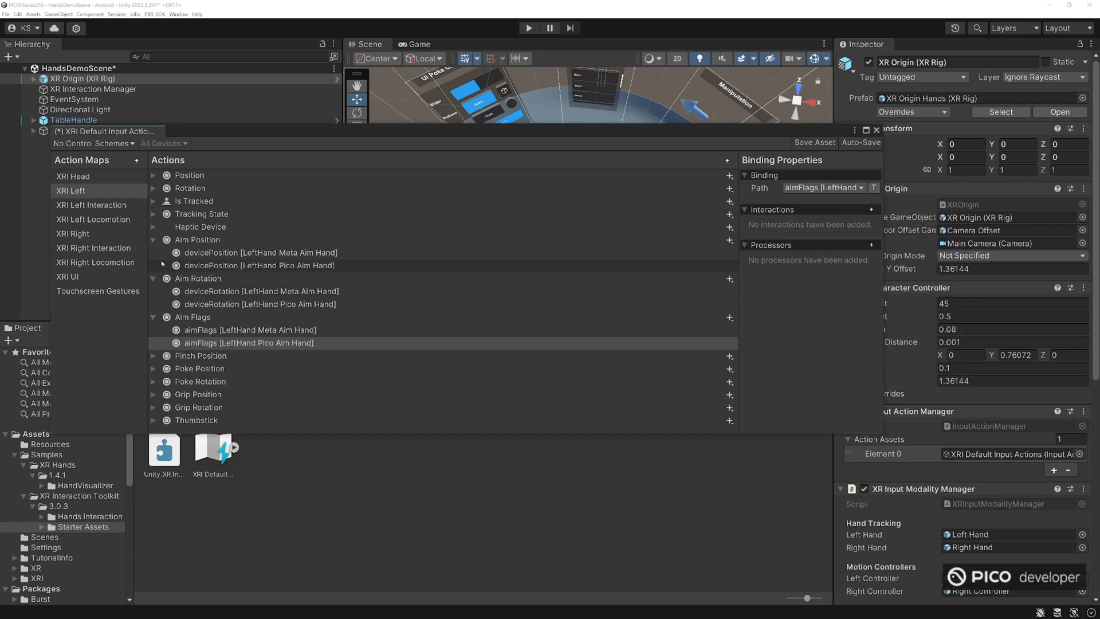
{"action": "left_click", "coordinate": [72, 234]}
Step: Add empty bindings to XRI Right's Aim Position, Aim Rotation and Aim Flags
{"action": "left_click", "coordinate": [153, 240]}
{"action": "left_click", "coordinate": [153, 265]}
{"action": "left_click", "coordinate": [153, 291]}
{"action": "left_click", "coordinate": [729, 240]}
{"action": "left_click", "coordinate": [745, 247]}
{"action": "left_click", "coordinate": [730, 278]}
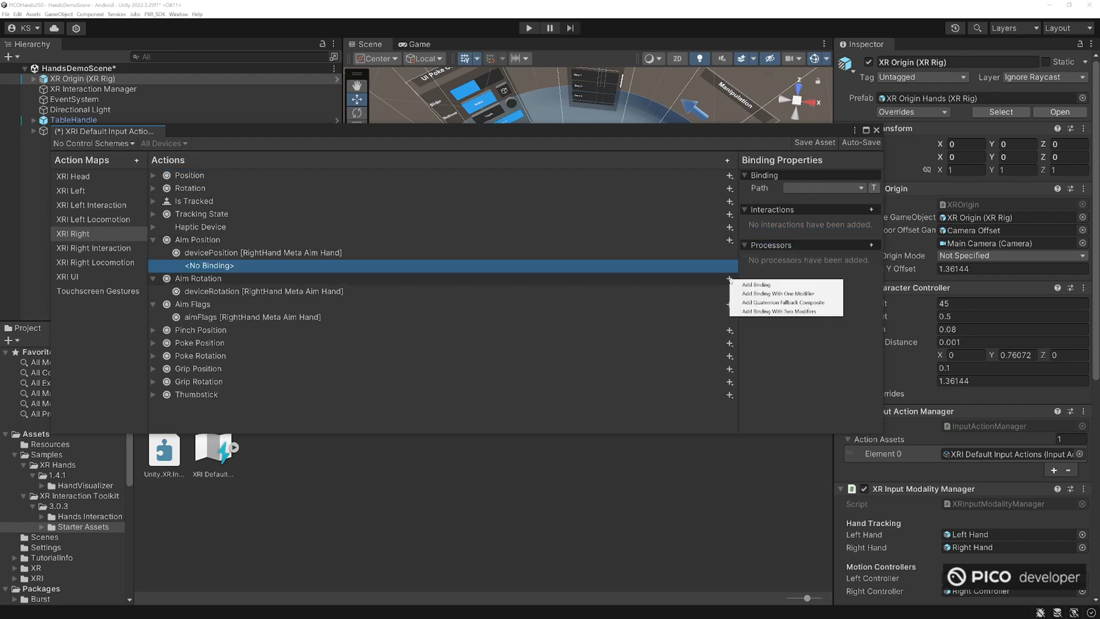
{"action": "left_click", "coordinate": [745, 286]}
{"action": "left_click", "coordinate": [730, 317]}
{"action": "left_click", "coordinate": [745, 324]}
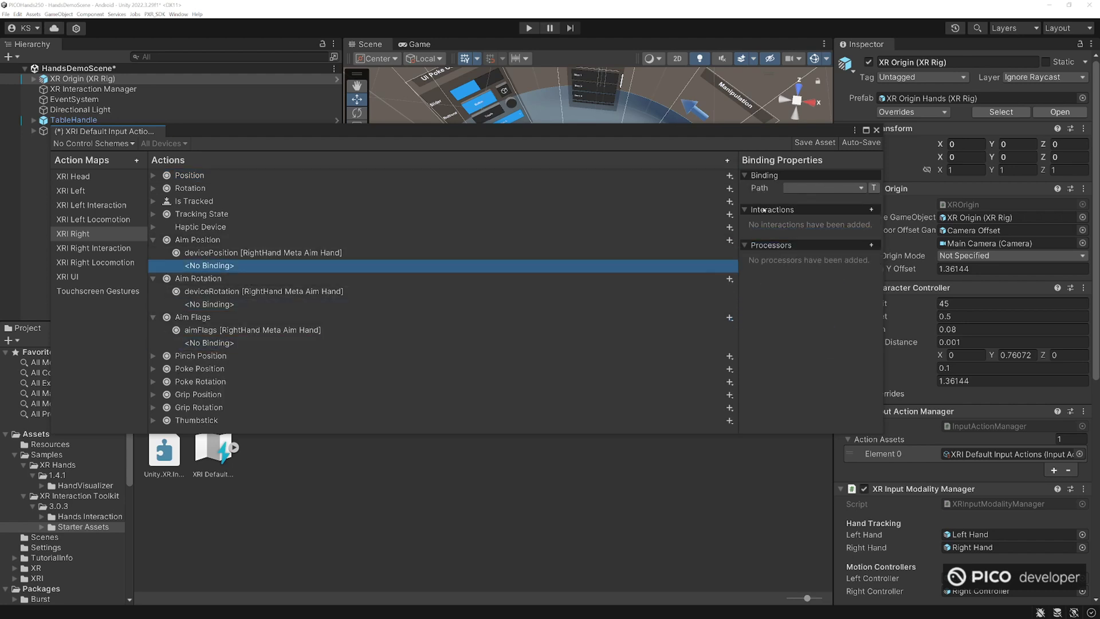
Step: Bind Aim Position to Pico Aim Hand (RightHand) devicePosition
{"action": "left_click", "coordinate": [729, 240]}
{"action": "left_click", "coordinate": [824, 188]}
{"action": "left_click", "coordinate": [814, 257]}
{"action": "left_click", "coordinate": [822, 242]}
{"action": "left_click", "coordinate": [822, 241]}
{"action": "left_click", "coordinate": [822, 241]}
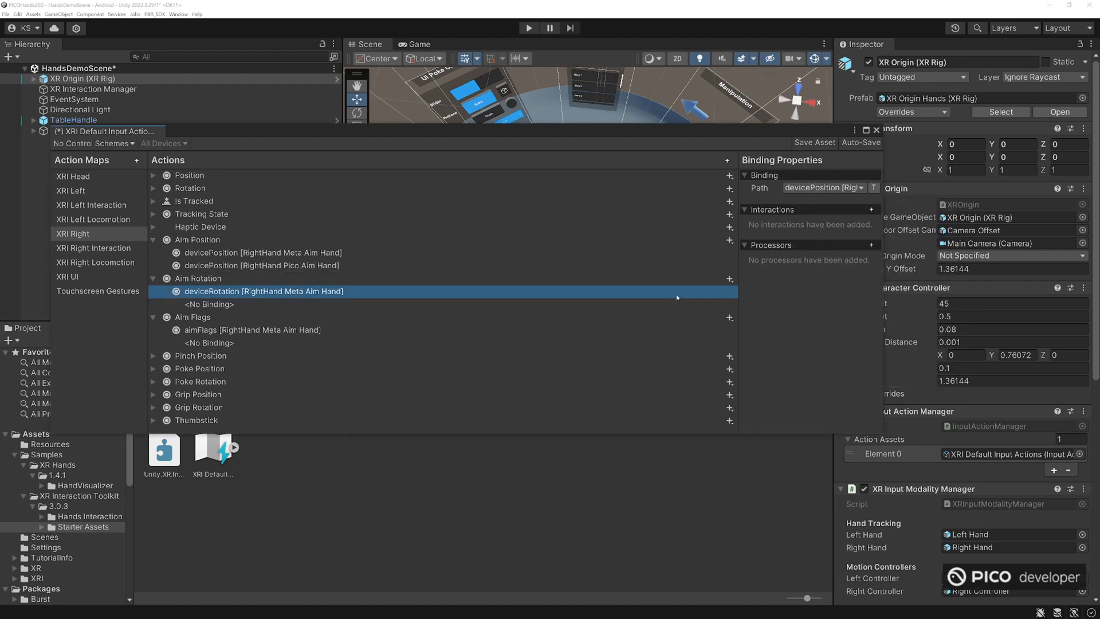
Step: Bind Aim Rotation to Pico Aim Hand (RightHand) deviceRotation
{"action": "left_click", "coordinate": [209, 304]}
{"action": "left_click", "coordinate": [812, 190]}
{"action": "left_click", "coordinate": [823, 256]}
{"action": "left_click", "coordinate": [820, 301]}
{"action": "left_click", "coordinate": [822, 243]}
{"action": "left_click", "coordinate": [822, 256]}
Step: Bind Aim Flags to Pico Aim Hand (RightHand) aimFlags, then move to XRI Left Interaction
{"action": "left_click", "coordinate": [354, 343]}
{"action": "left_click", "coordinate": [823, 188]}
{"action": "left_click", "coordinate": [823, 289]}
{"action": "left_click", "coordinate": [823, 303]}
{"action": "left_click", "coordinate": [826, 241]}
{"action": "left_click", "coordinate": [823, 242]}
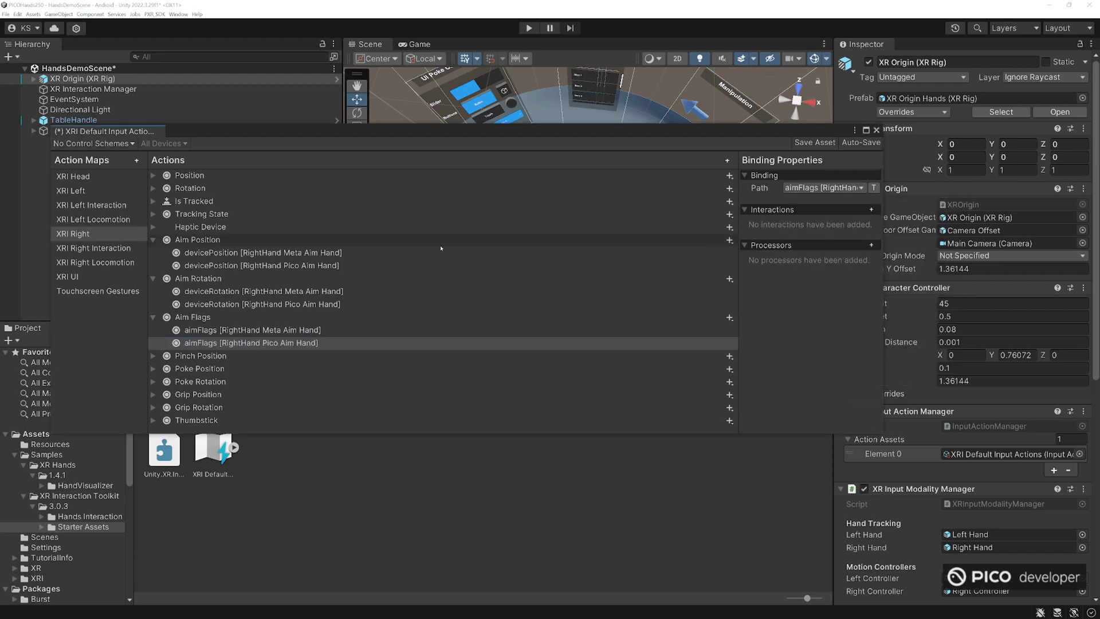
{"action": "left_click", "coordinate": [103, 206]}
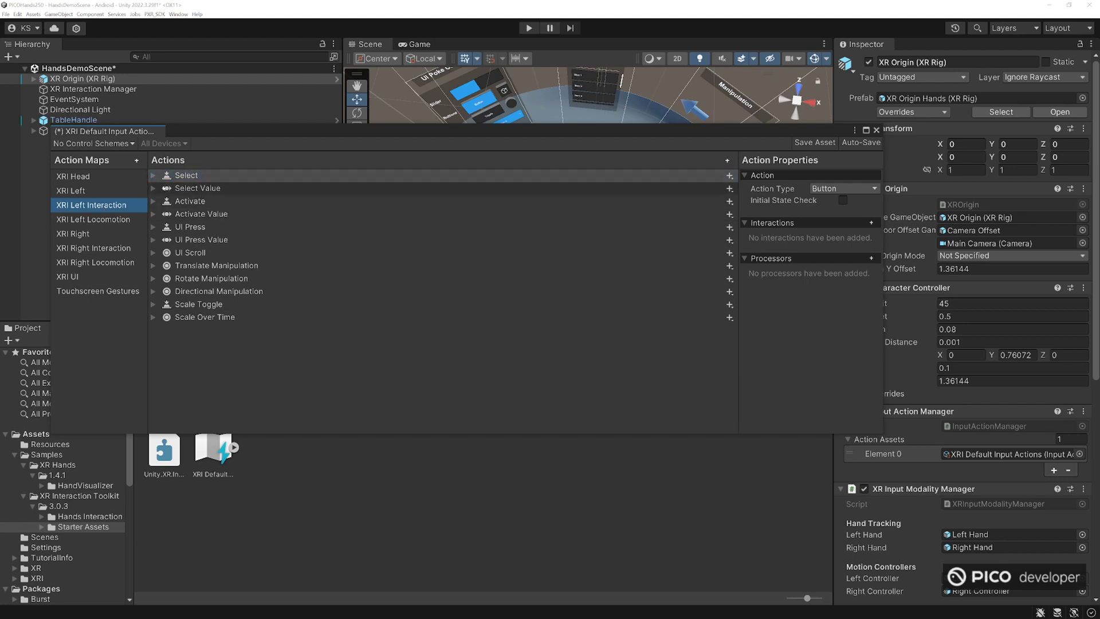
Step: Expand the Select, Select Value, UI Press and UI Press Value actions to show their bindings
{"action": "left_click", "coordinate": [153, 176]}
{"action": "left_click", "coordinate": [153, 176]}
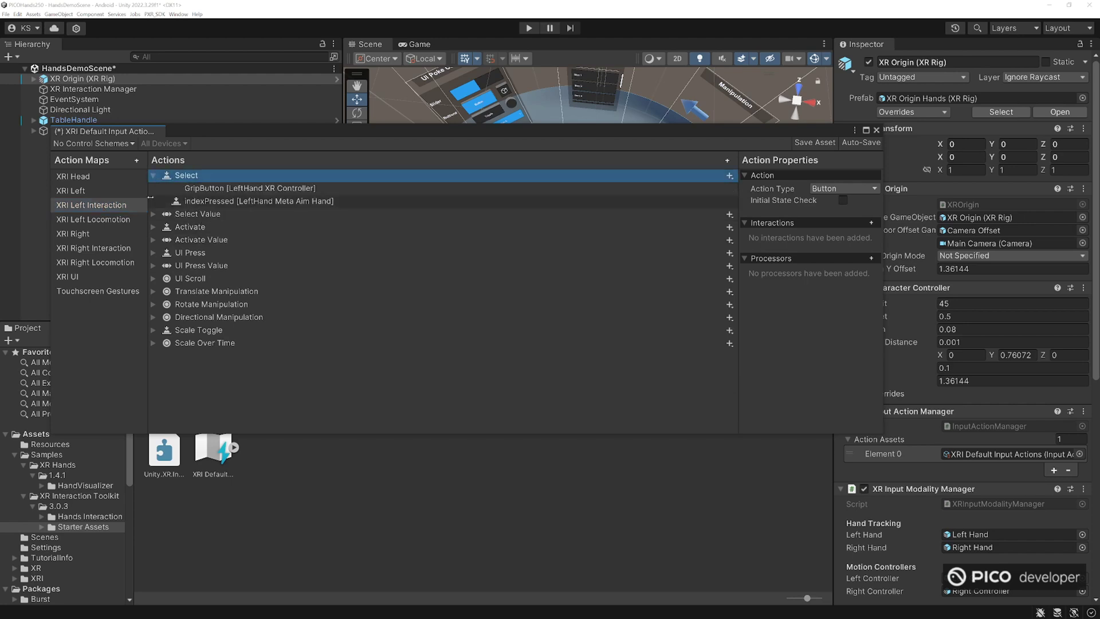
{"action": "left_click", "coordinate": [153, 214]}
{"action": "left_click", "coordinate": [153, 278]}
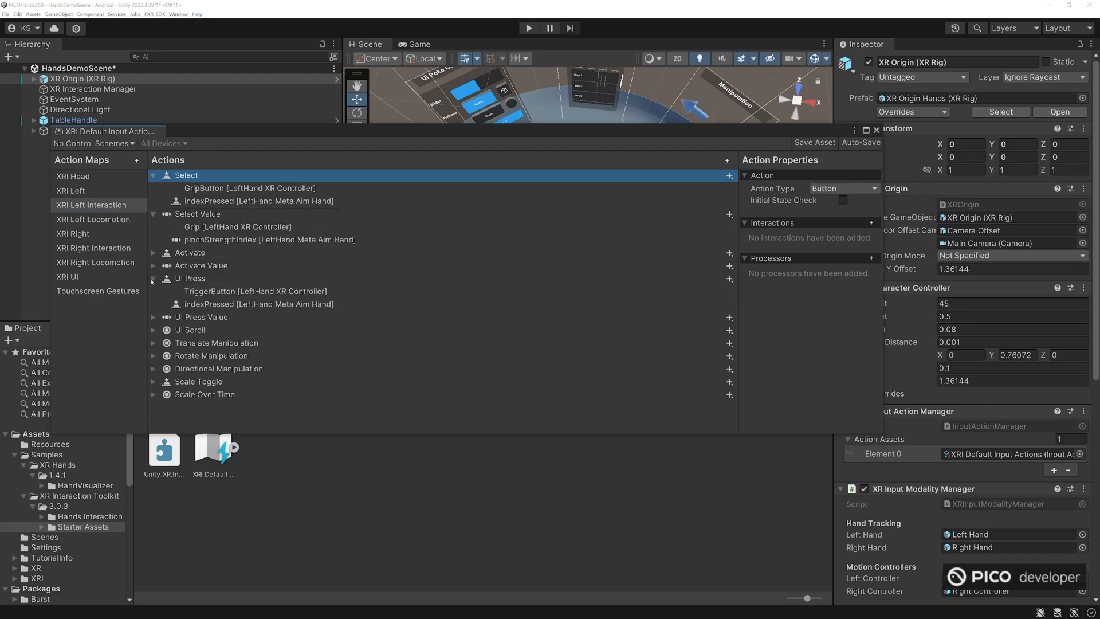
{"action": "left_click", "coordinate": [154, 317]}
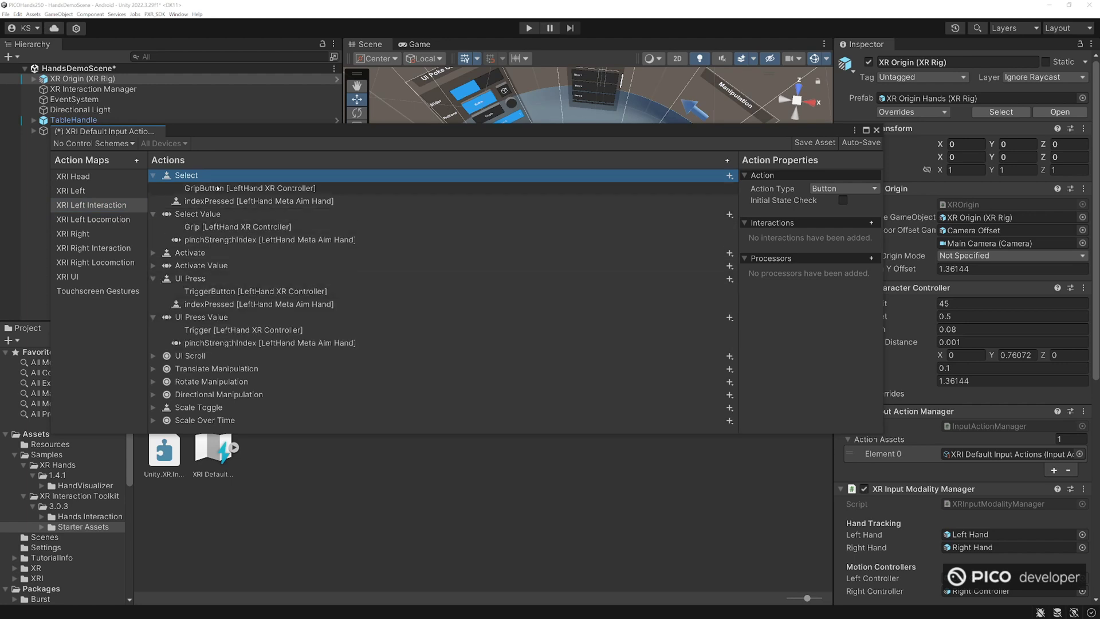
Step: Add a Select binding to Pico Aim Hand (LeftHand) indexPressed
{"action": "left_click", "coordinate": [730, 176]}
{"action": "left_click", "coordinate": [755, 181]}
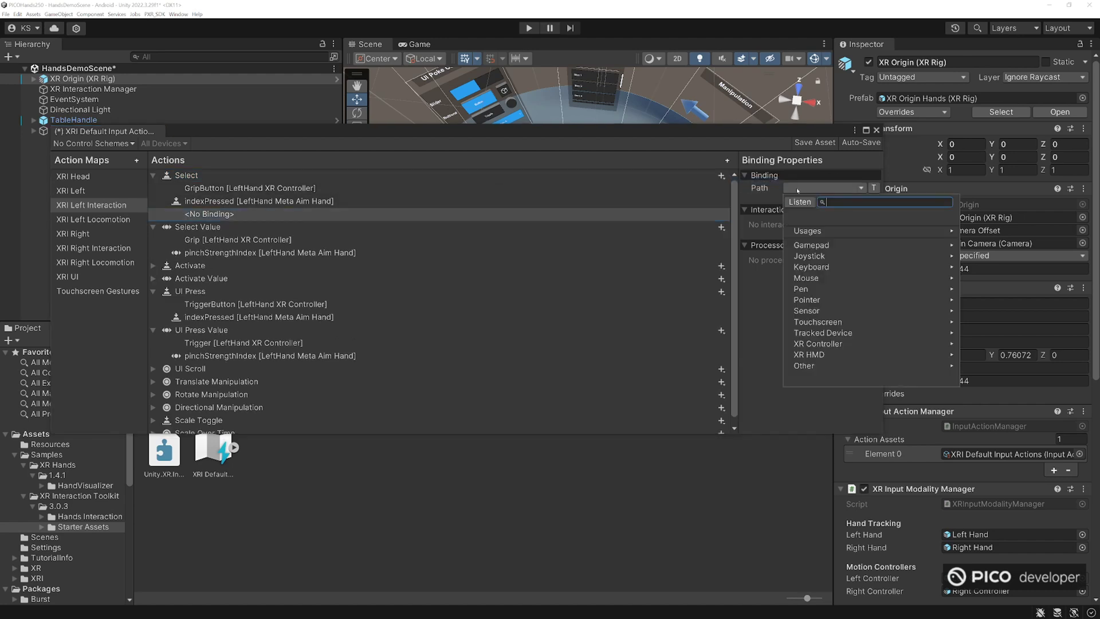
{"action": "left_click", "coordinate": [823, 188]}
{"action": "left_click", "coordinate": [818, 333]}
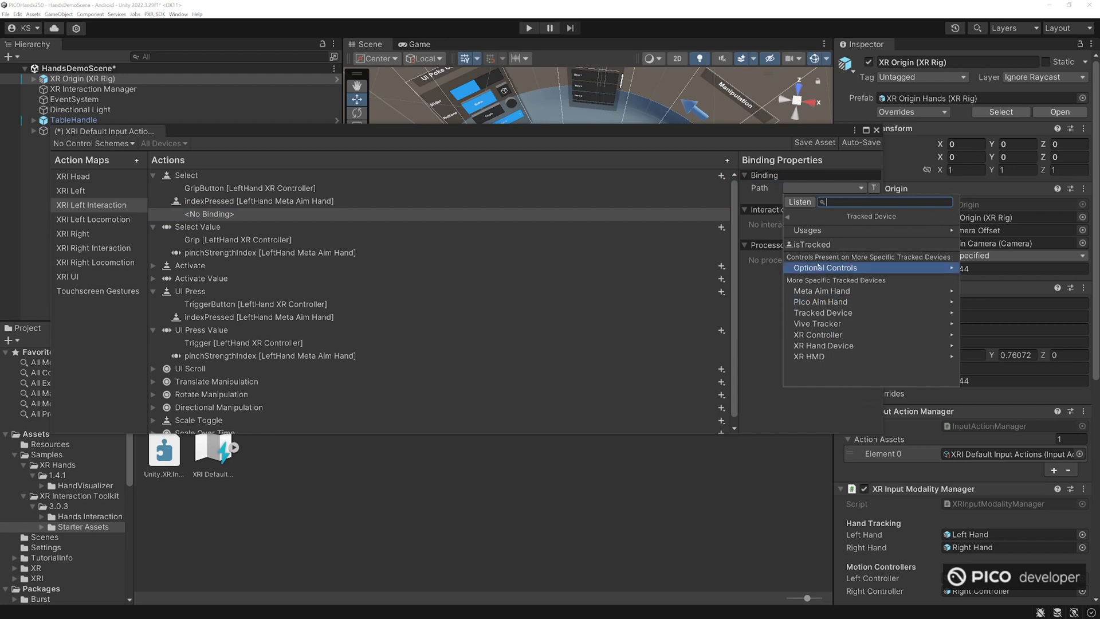
{"action": "left_click", "coordinate": [817, 302]}
{"action": "left_click", "coordinate": [825, 230]}
{"action": "left_click", "coordinate": [819, 243]}
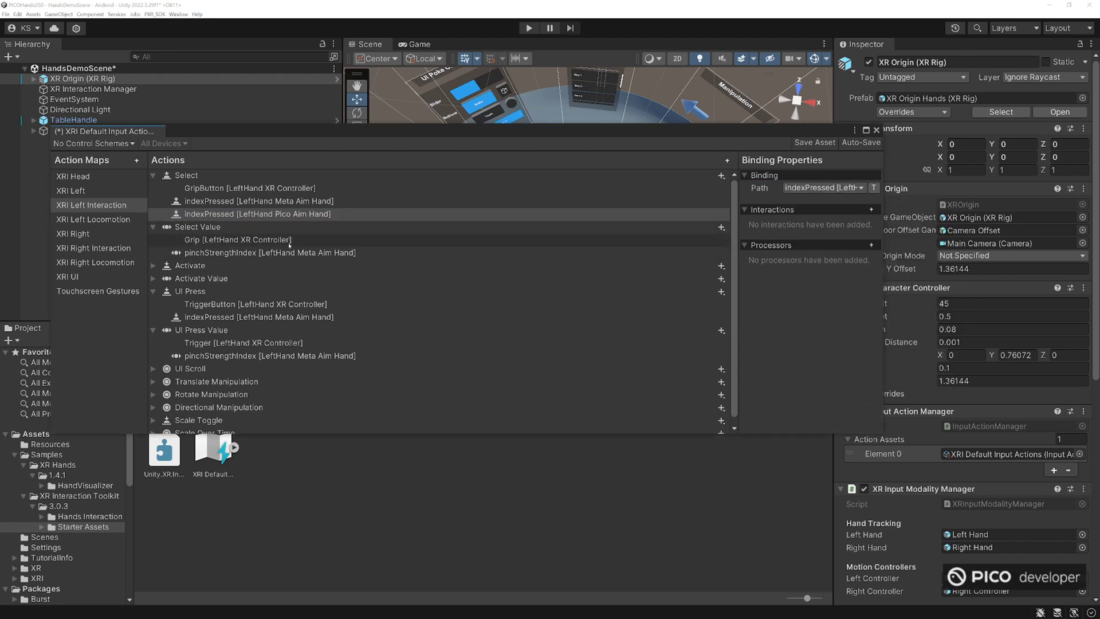
Step: Add a Select Value binding to Pico Aim Hand (LeftHand) pinchStrengthIndex
{"action": "left_click", "coordinate": [320, 228]}
{"action": "left_click", "coordinate": [722, 227]}
{"action": "left_click", "coordinate": [749, 233]}
{"action": "left_click", "coordinate": [826, 188]}
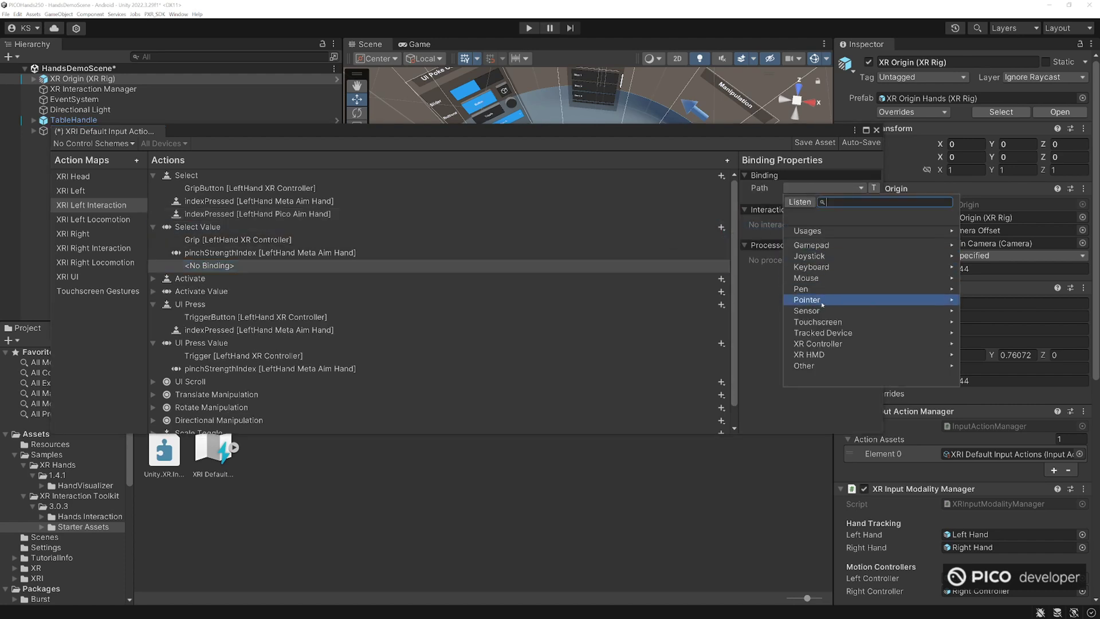
{"action": "left_click", "coordinate": [823, 333]}
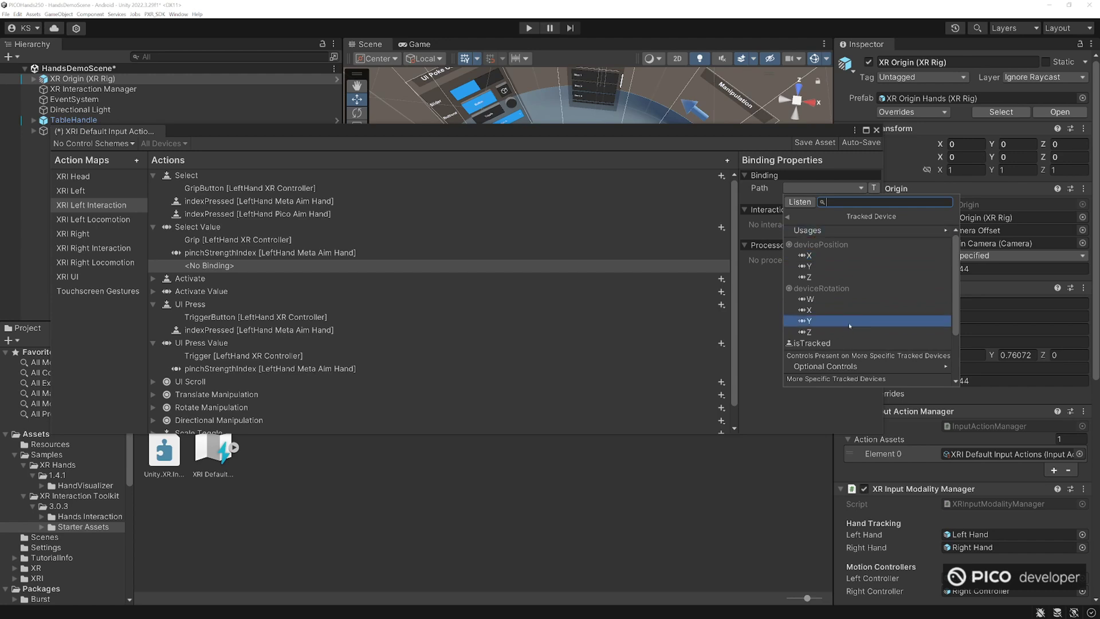
{"action": "scroll", "coordinate": [820, 320], "scroll_direction": "down", "scroll_amount": 3}
{"action": "left_click", "coordinate": [825, 326]}
{"action": "left_click", "coordinate": [839, 231]}
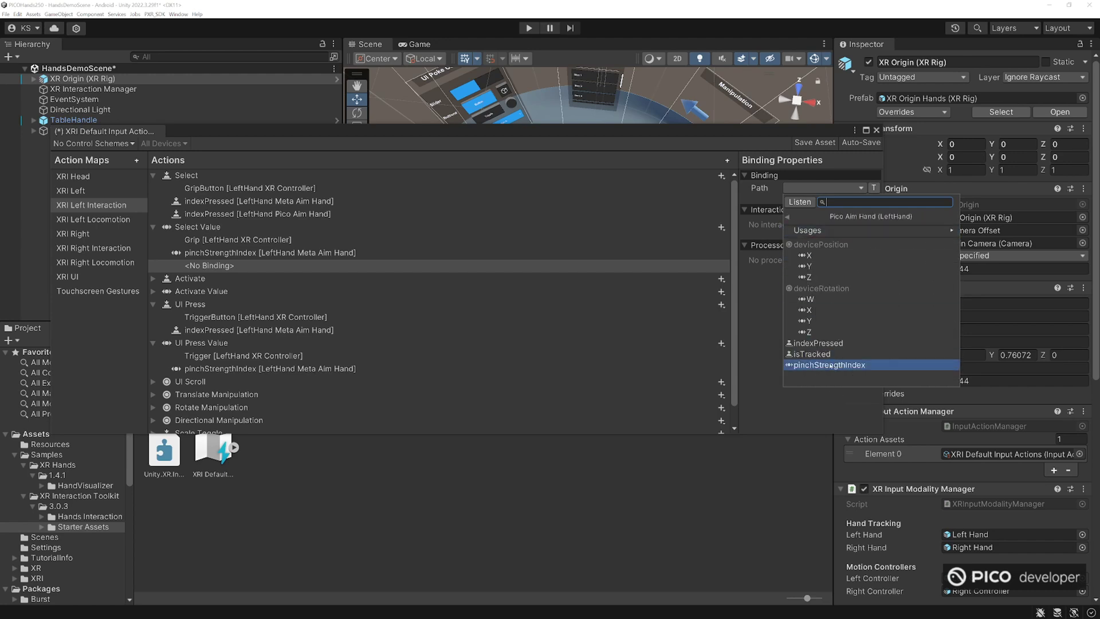
{"action": "left_click", "coordinate": [829, 365]}
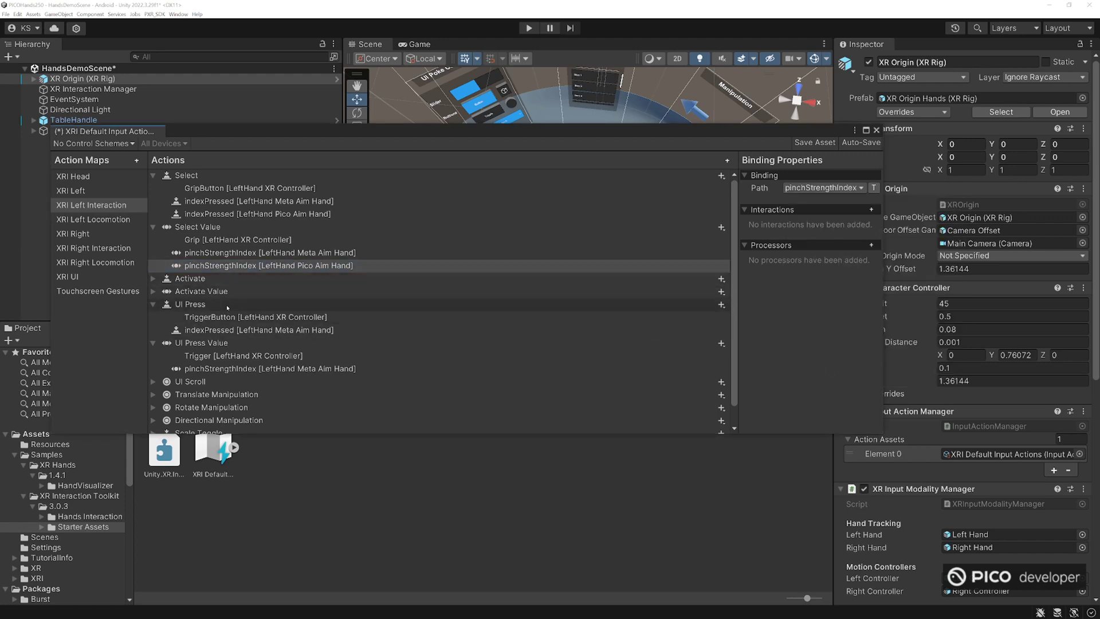
Step: Add a UI Press binding to Pico Aim Hand (LeftHand) indexPressed
{"action": "left_click", "coordinate": [703, 304]}
{"action": "left_click", "coordinate": [721, 305]}
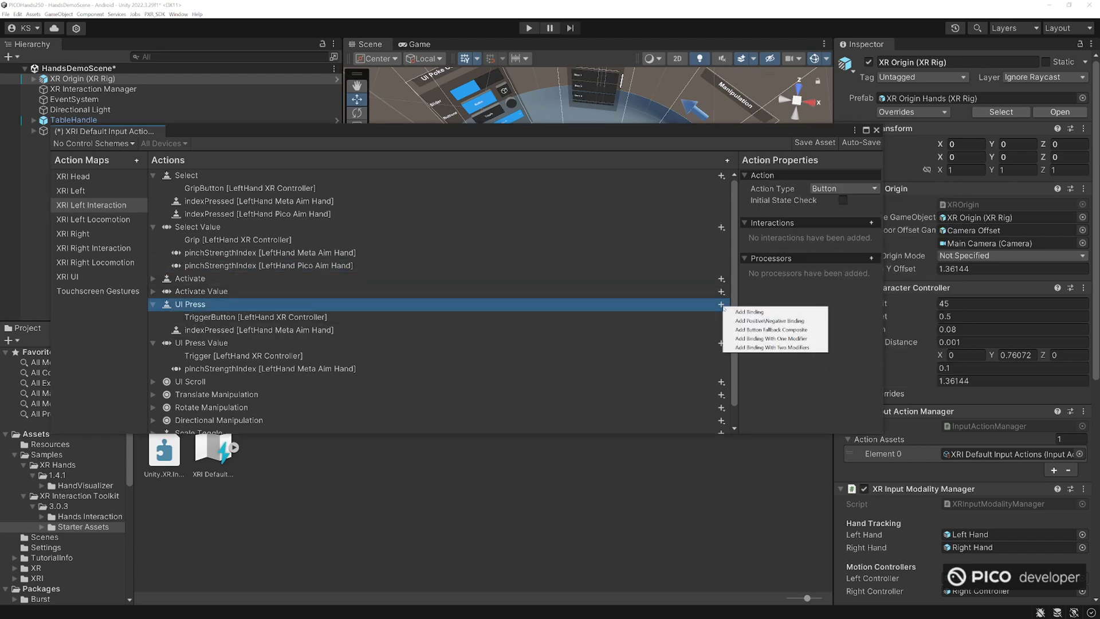
{"action": "left_click", "coordinate": [756, 311]}
{"action": "left_click", "coordinate": [823, 188]}
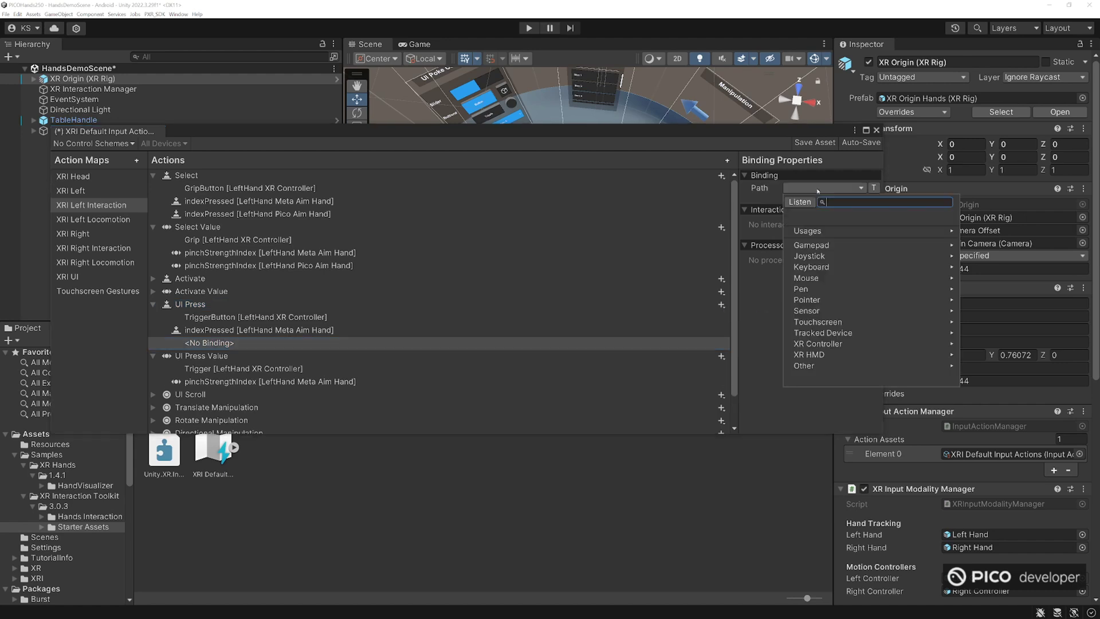
{"action": "left_click", "coordinate": [814, 334]}
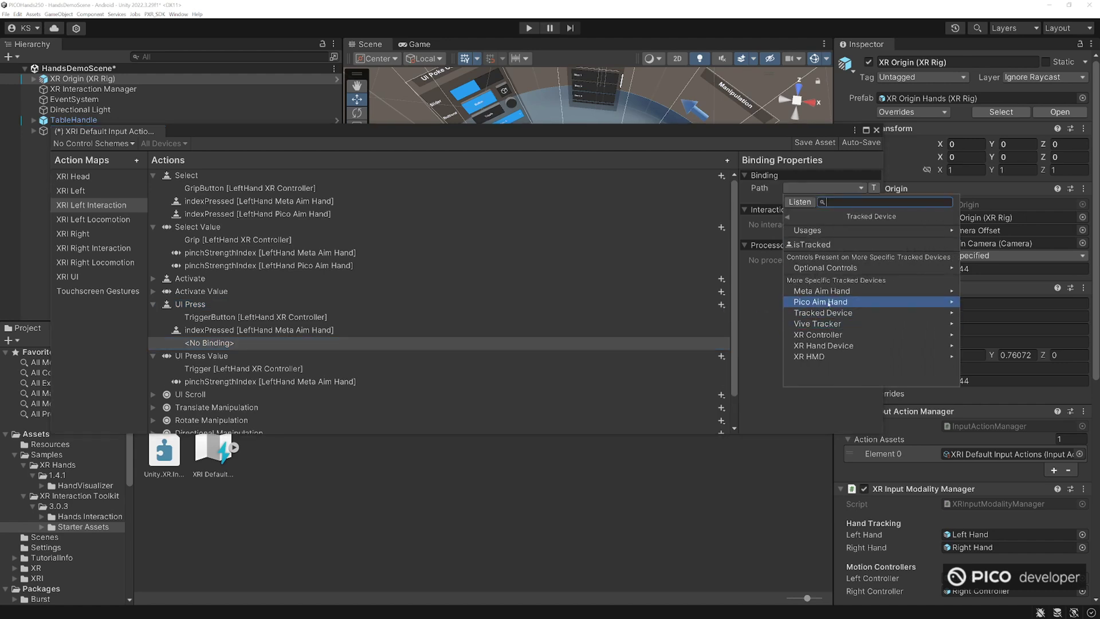
{"action": "left_click", "coordinate": [821, 302]}
{"action": "left_click", "coordinate": [830, 230]}
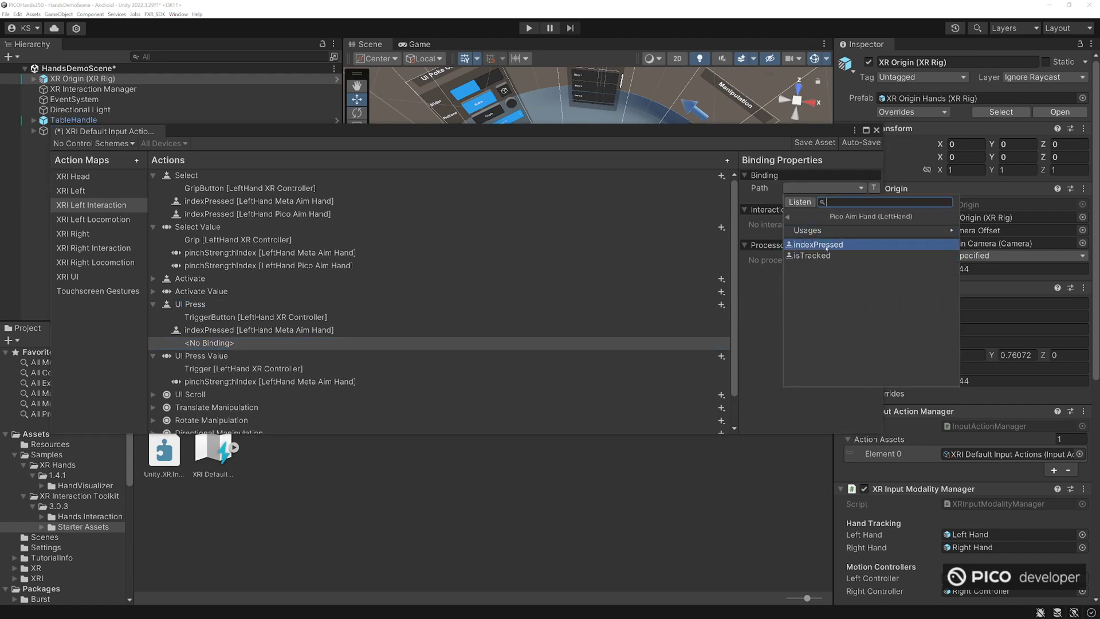
{"action": "left_click", "coordinate": [826, 244]}
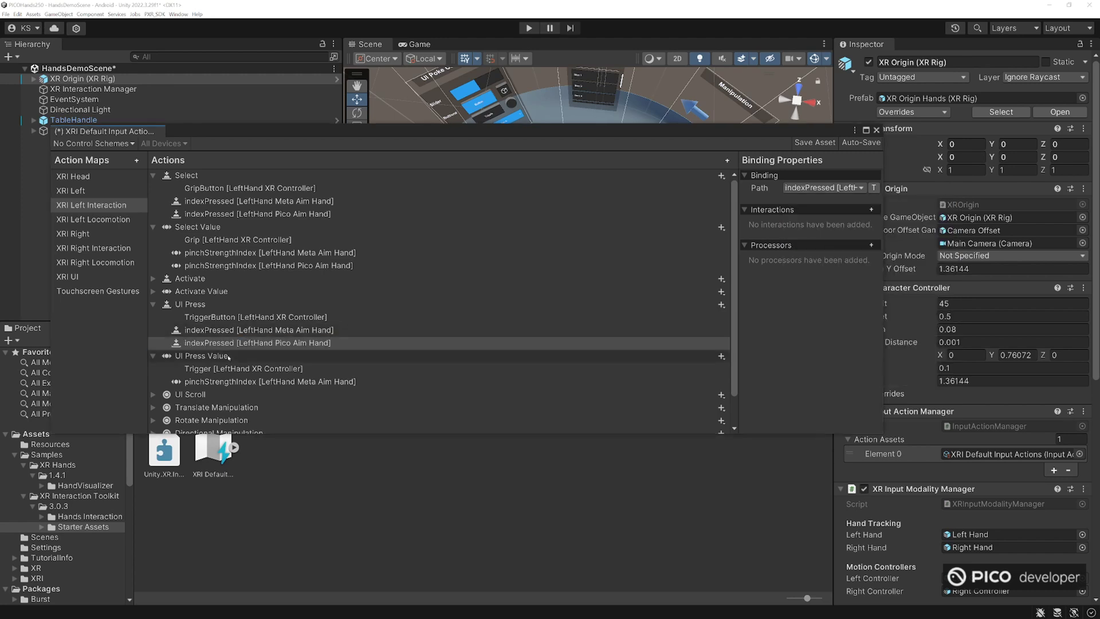
Step: Add a UI Press Value binding to Pico Aim Hand (LeftHand) pinchStrengthIndex, then move to XRI Right Interaction
{"action": "left_click", "coordinate": [342, 356]}
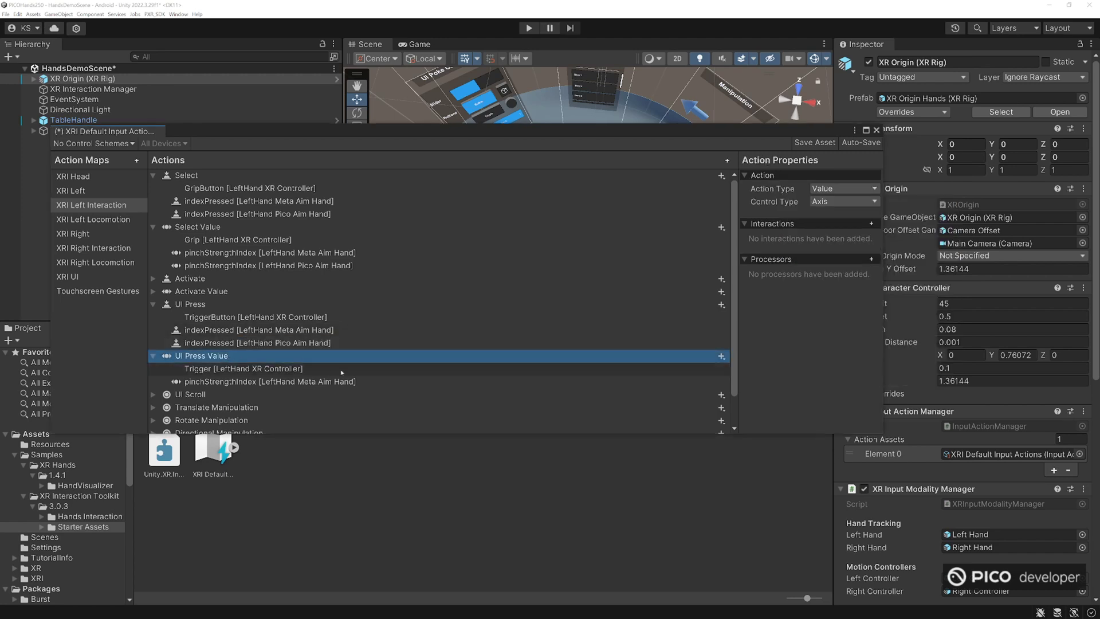
{"action": "left_click", "coordinate": [722, 357]}
{"action": "left_click", "coordinate": [756, 360]}
{"action": "left_click", "coordinate": [823, 188]}
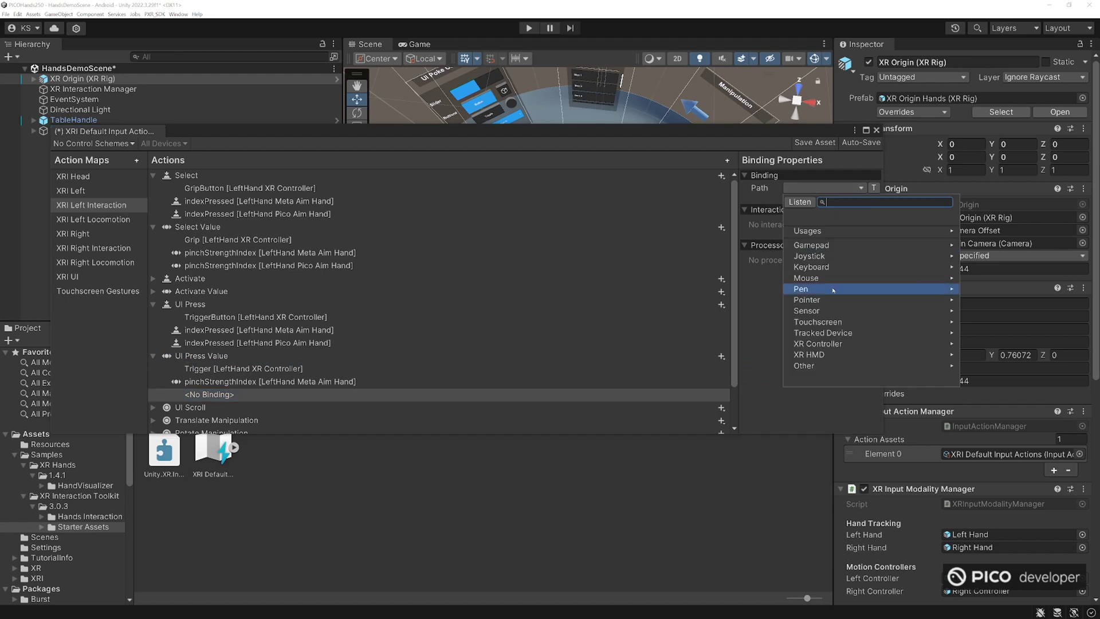
{"action": "left_click", "coordinate": [824, 333]}
{"action": "left_click", "coordinate": [824, 326]}
{"action": "left_click", "coordinate": [820, 232]}
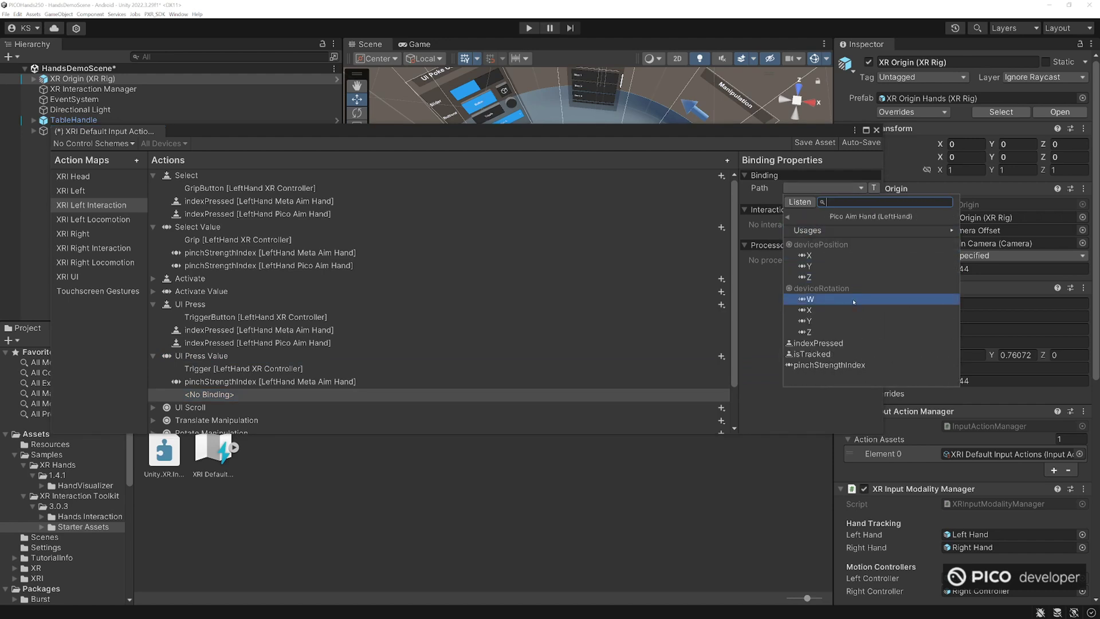
{"action": "left_click", "coordinate": [814, 365]}
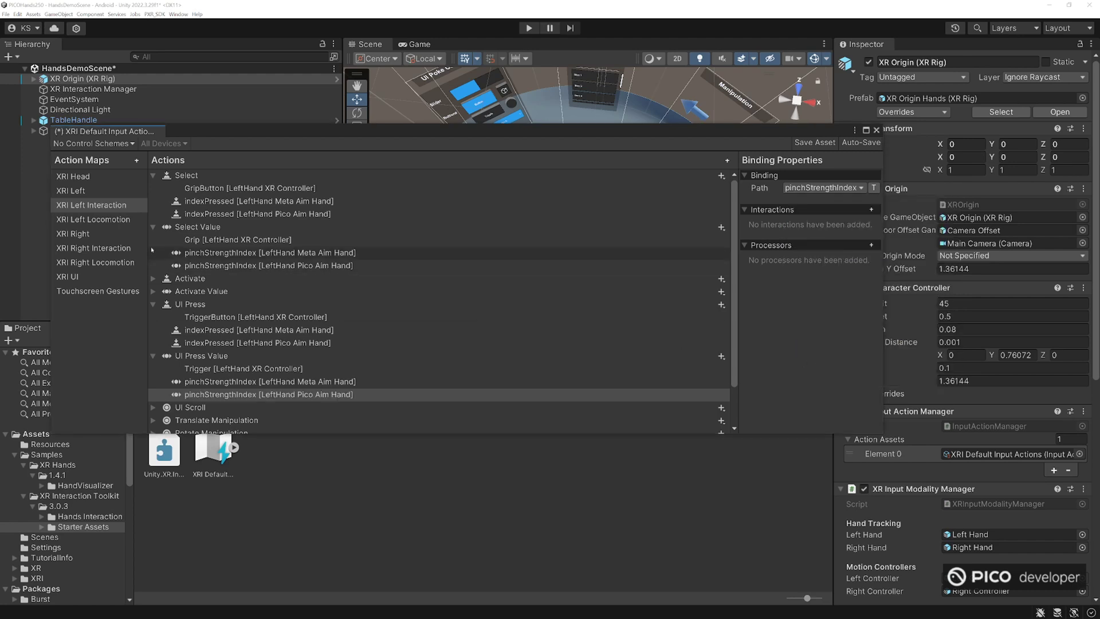
{"action": "left_click", "coordinate": [95, 248]}
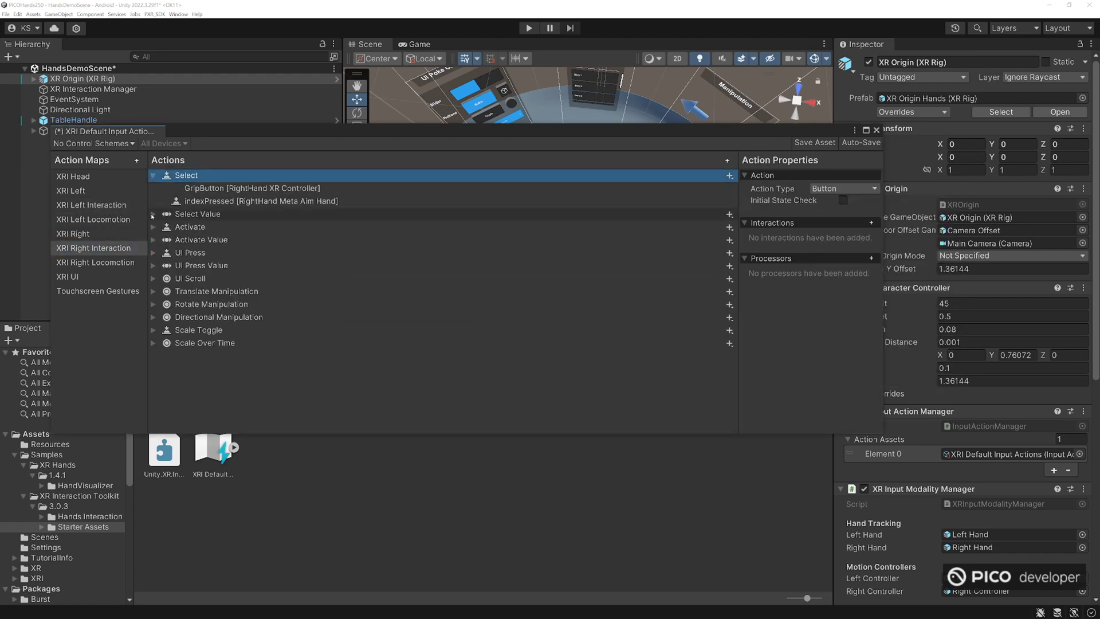
Step: Add a new empty binding to Select, Select Value, UI Press and UI Press Value
{"action": "left_click", "coordinate": [153, 279]}
{"action": "left_click", "coordinate": [153, 317]}
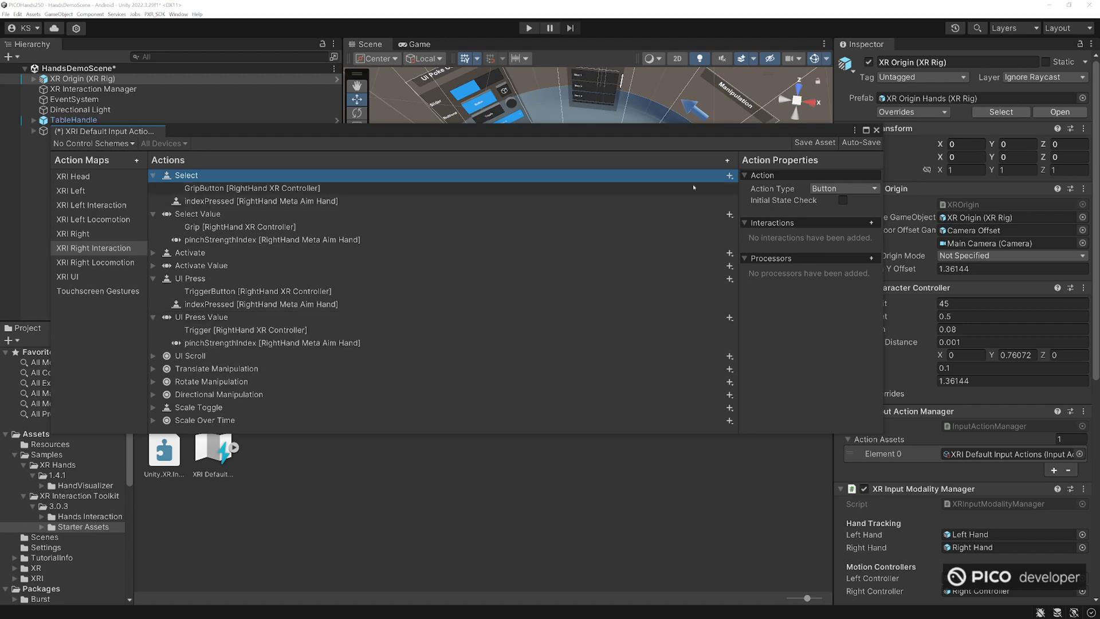
{"action": "left_click", "coordinate": [729, 175]}
{"action": "left_click", "coordinate": [759, 179]}
{"action": "left_click", "coordinate": [722, 227]}
{"action": "left_click", "coordinate": [749, 230]}
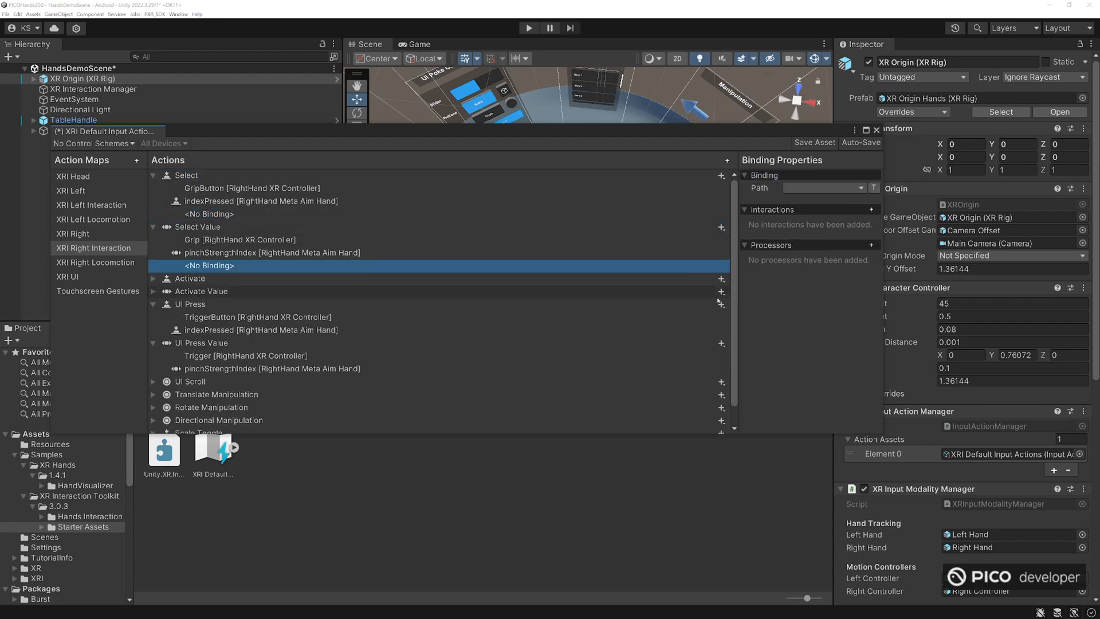
{"action": "left_click", "coordinate": [721, 304]}
{"action": "left_click", "coordinate": [750, 312]}
{"action": "left_click", "coordinate": [721, 356]}
{"action": "left_click", "coordinate": [749, 365]}
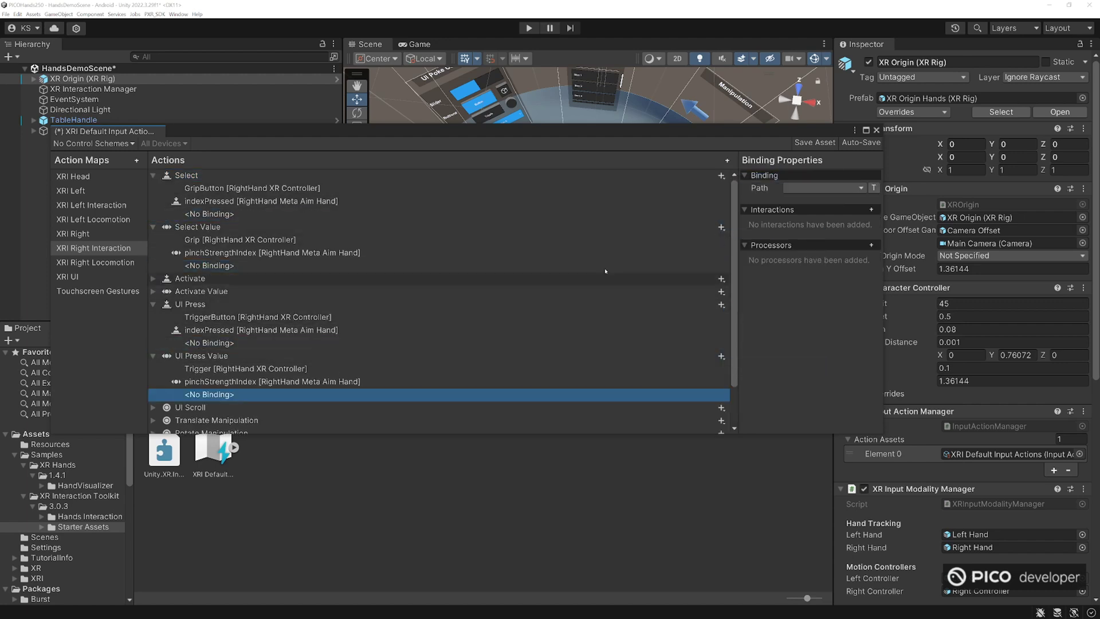
Step: Bind Select to Pico Aim Hand (RightHand) indexPressed
{"action": "left_click", "coordinate": [717, 214]}
{"action": "left_click", "coordinate": [823, 188]}
{"action": "left_click", "coordinate": [820, 319]}
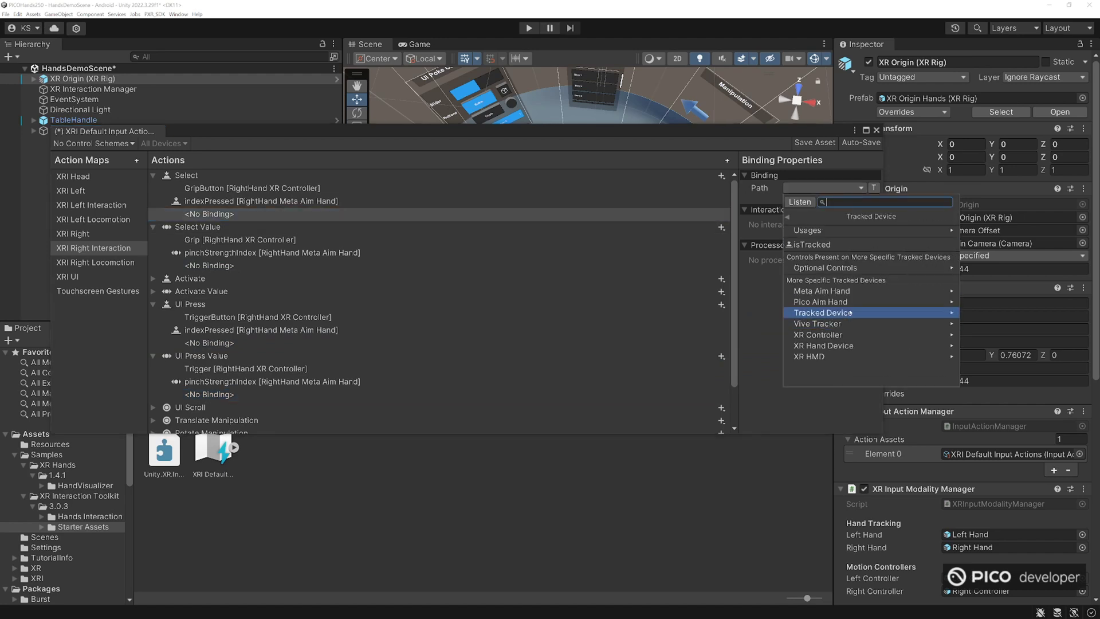
{"action": "left_click", "coordinate": [821, 302]}
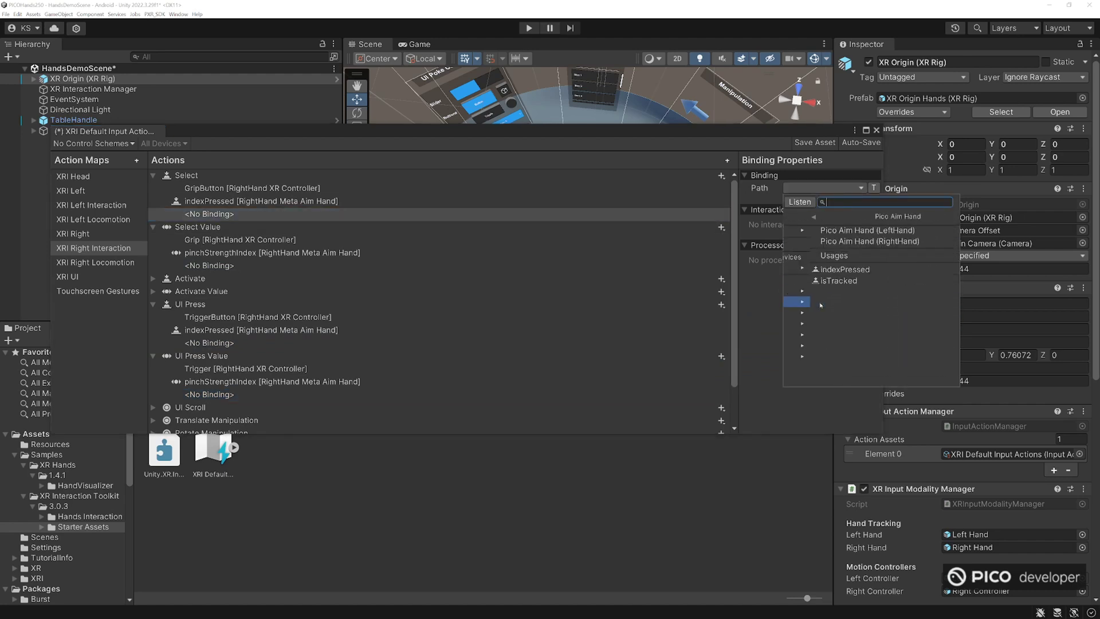
{"action": "left_click", "coordinate": [837, 237]}
{"action": "left_click", "coordinate": [819, 244]}
Step: Bind Select Value to Pico Aim Hand (RightHand) pinchStrengthIndex
{"action": "left_click", "coordinate": [210, 265]}
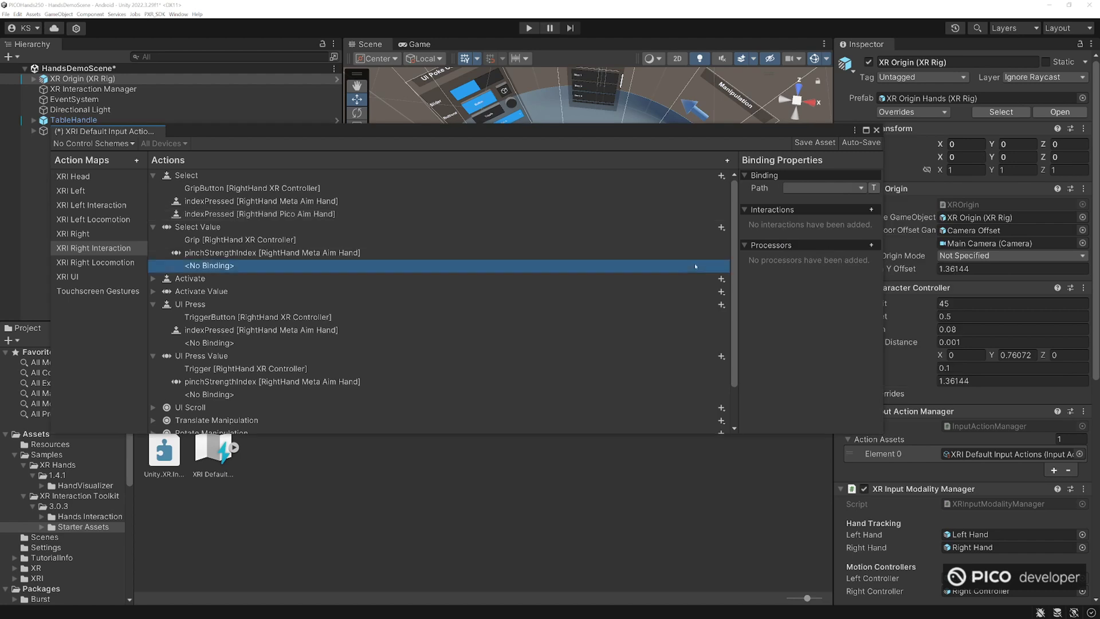
{"action": "left_click", "coordinate": [823, 188]}
{"action": "left_click", "coordinate": [823, 332]}
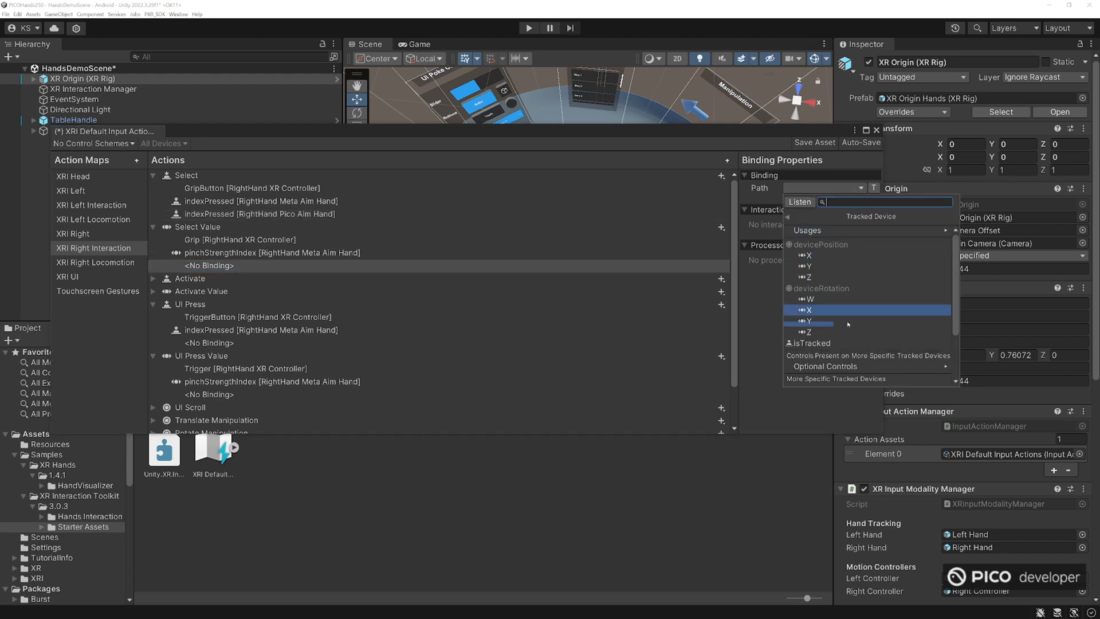
{"action": "scroll", "coordinate": [862, 348], "scroll_direction": "down", "scroll_amount": 3}
{"action": "left_click", "coordinate": [821, 326]}
{"action": "left_click", "coordinate": [837, 238]}
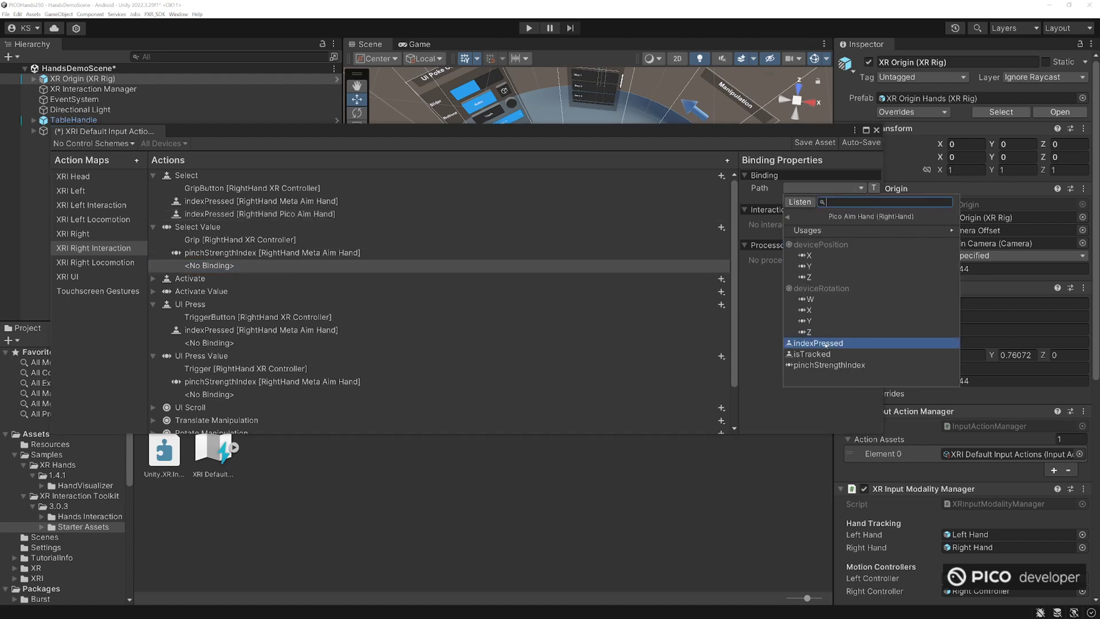
{"action": "left_click", "coordinate": [825, 365]}
Step: Bind UI Press to Pico Aim Hand (RightHand) indexPressed
{"action": "left_click", "coordinate": [630, 343]}
{"action": "left_click", "coordinate": [823, 188]}
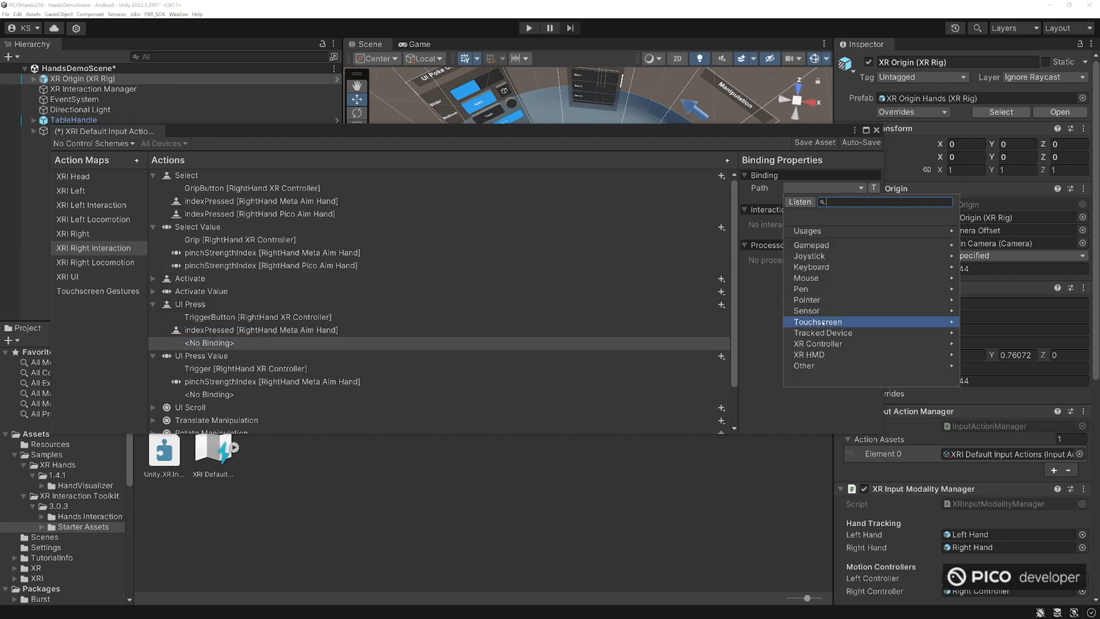
{"action": "left_click", "coordinate": [823, 333]}
{"action": "left_click", "coordinate": [828, 302]}
{"action": "left_click", "coordinate": [831, 238]}
{"action": "left_click", "coordinate": [831, 245]}
Step: Bind UI Press Value to Pico Aim Hand (RightHand) pinchStrengthIndex
{"action": "left_click", "coordinate": [659, 394]}
{"action": "left_click", "coordinate": [823, 188]}
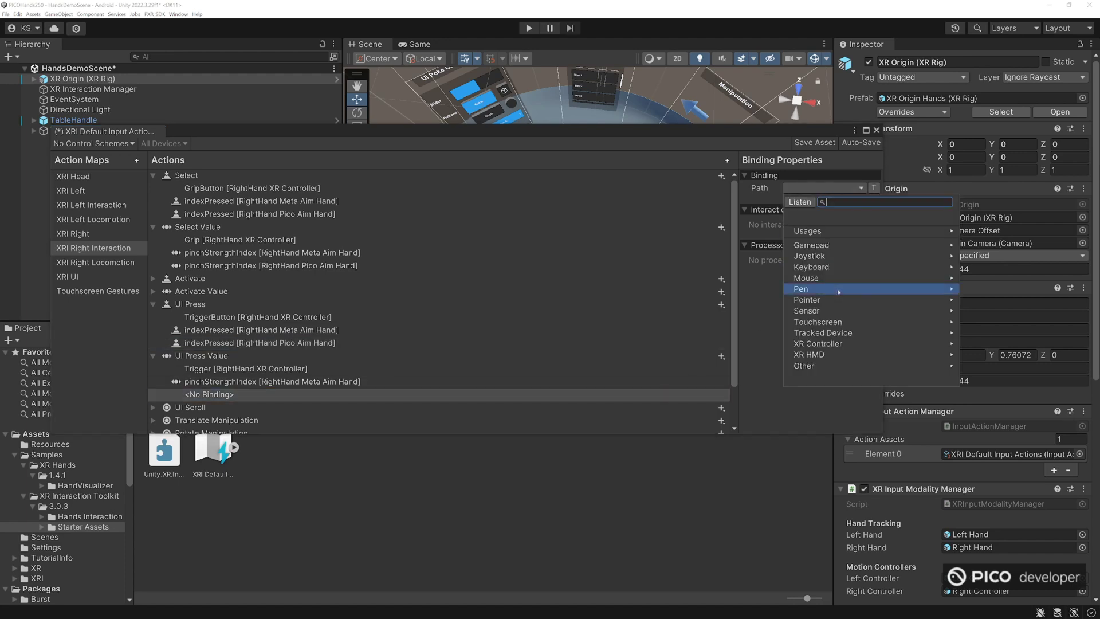
{"action": "left_click", "coordinate": [823, 333]}
{"action": "scroll", "coordinate": [831, 280], "scroll_direction": "down", "scroll_amount": 5}
{"action": "left_click", "coordinate": [828, 313]}
{"action": "left_click", "coordinate": [831, 238]}
{"action": "left_click", "coordinate": [829, 365]}
Step: Save the XRI input actions asset
{"action": "scroll", "coordinate": [636, 351], "scroll_direction": "down", "scroll_amount": 2}
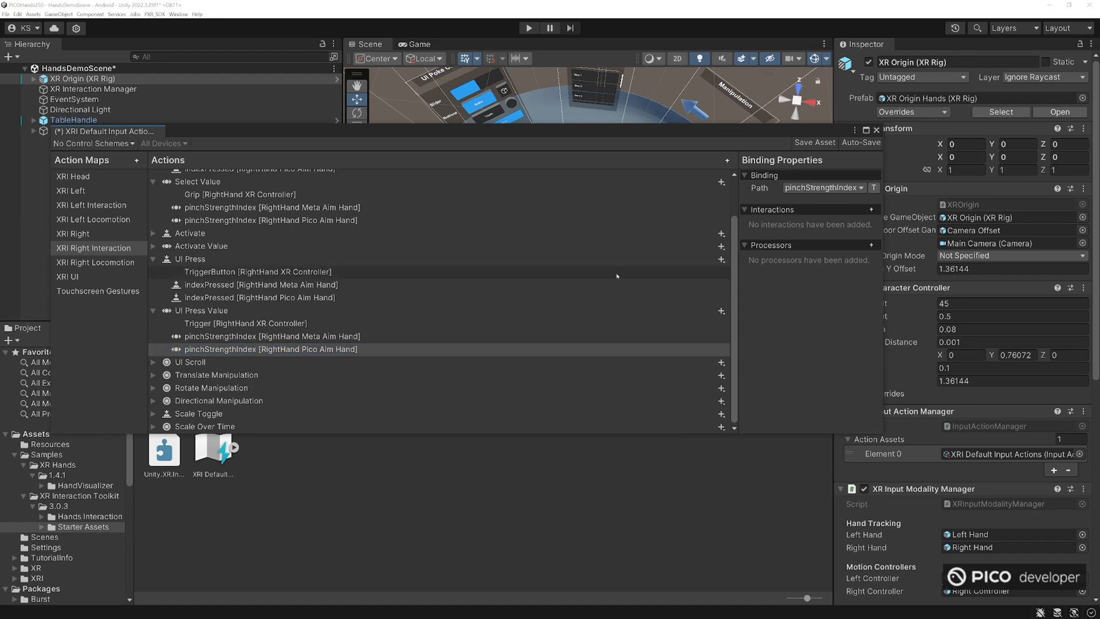
{"action": "left_click_drag", "start_coordinate": [199, 136], "coordinate": [357, 146]}
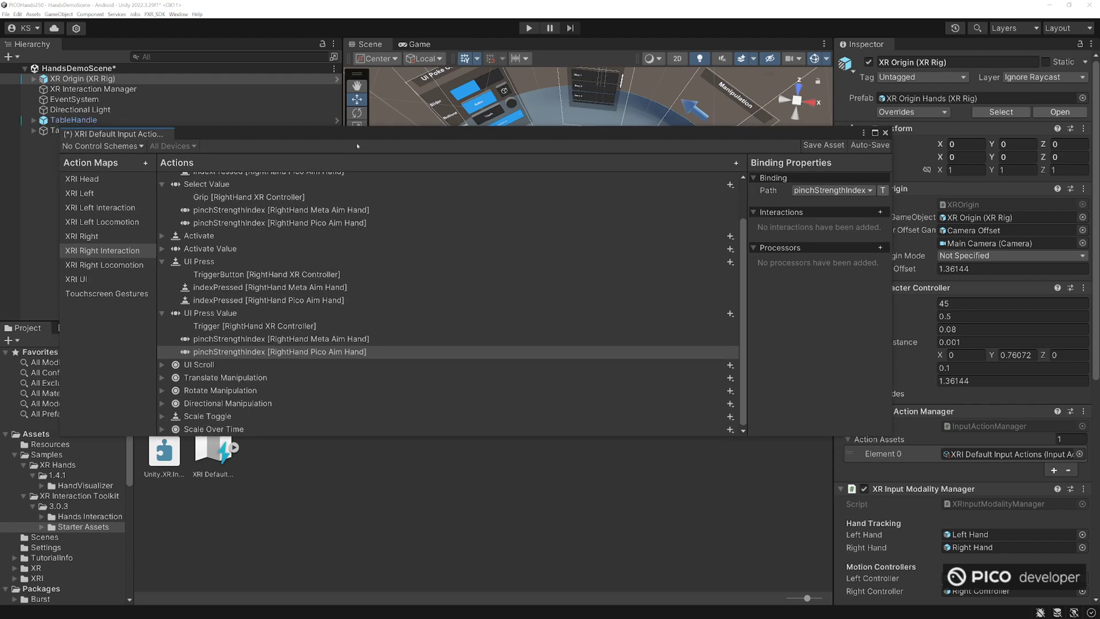
{"action": "left_click", "coordinate": [821, 145]}
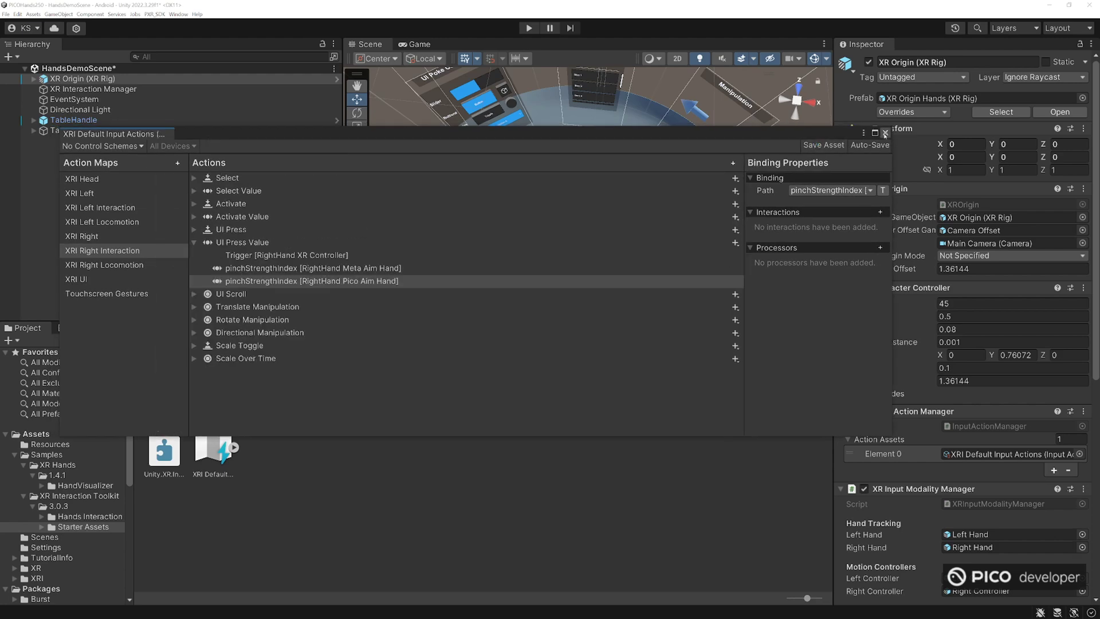
Step: Set the XR Origin (XR Rig) Tracking Origin Mode to Floor
{"action": "left_click", "coordinate": [885, 133]}
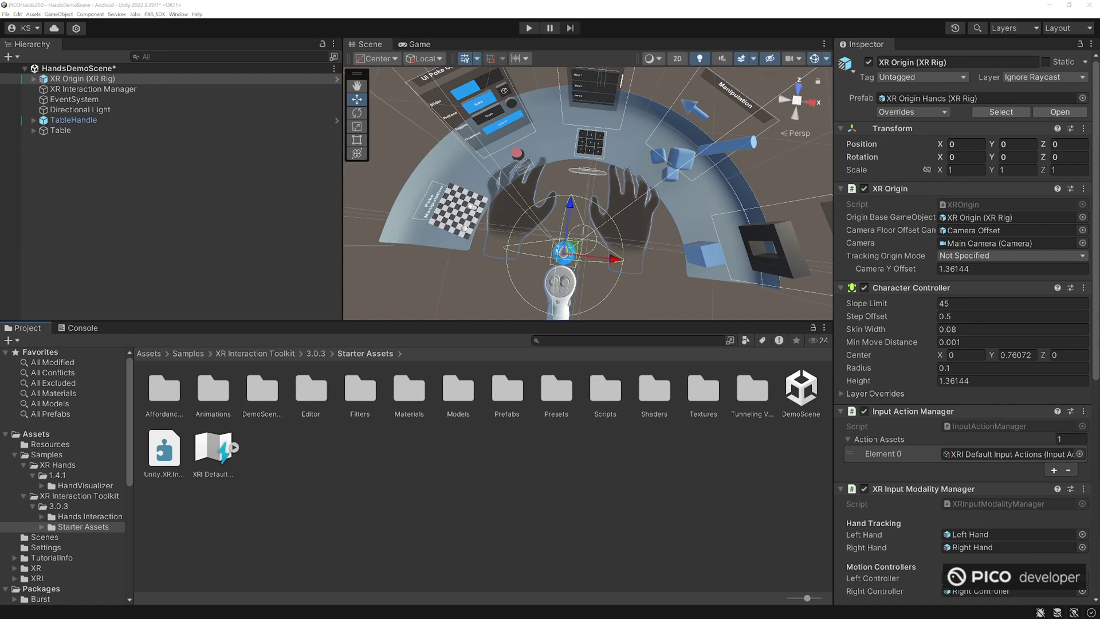
{"action": "left_click", "coordinate": [83, 79]}
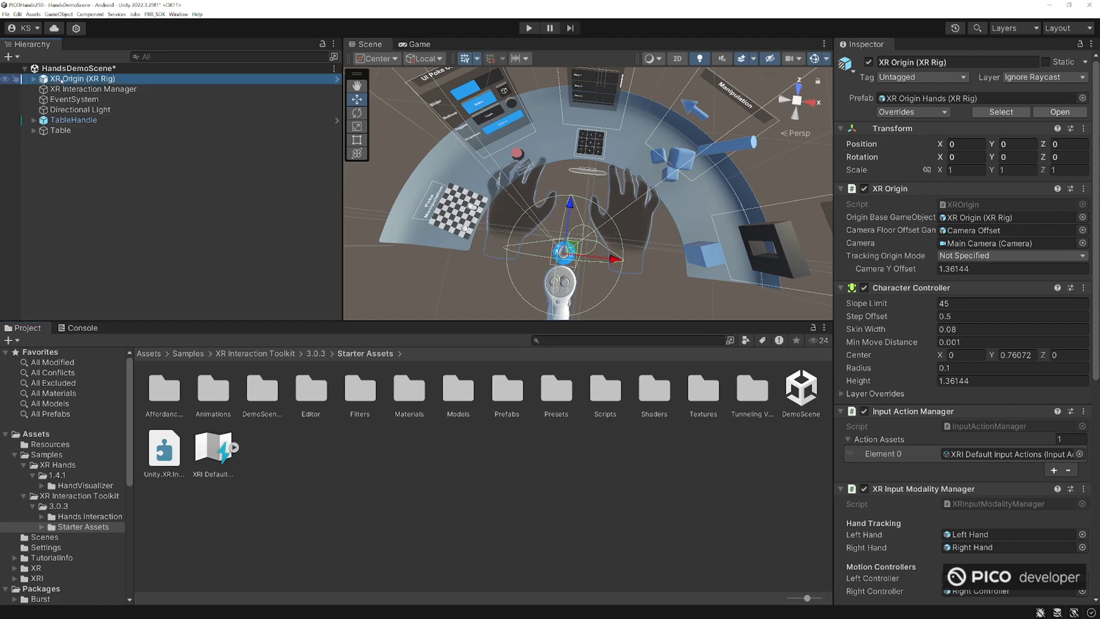
{"action": "left_click", "coordinate": [954, 256]}
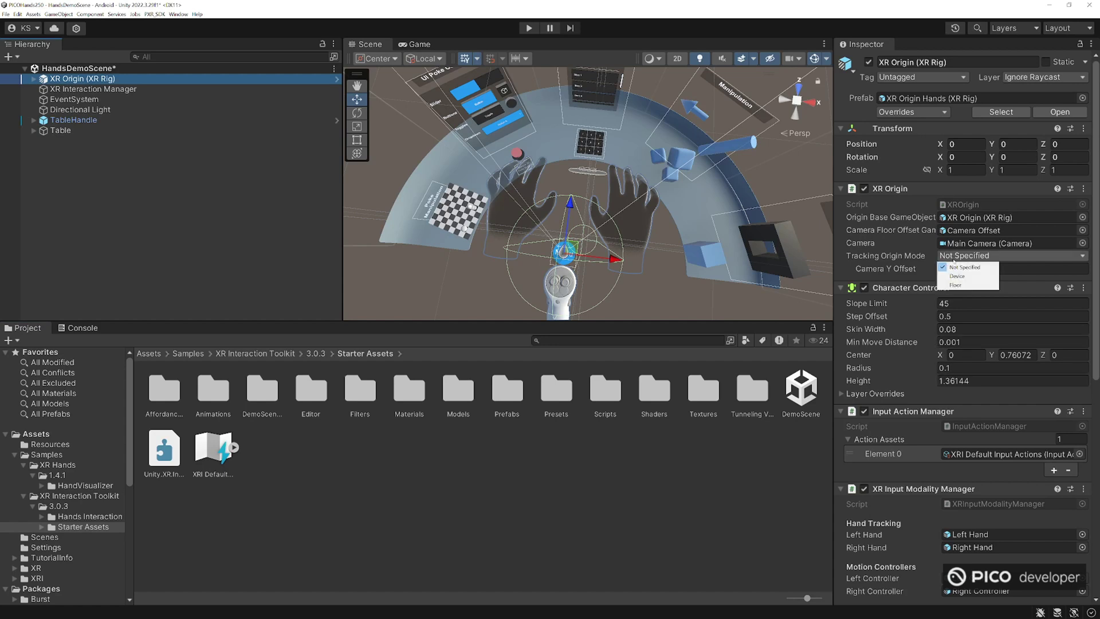
{"action": "left_click", "coordinate": [956, 285]}
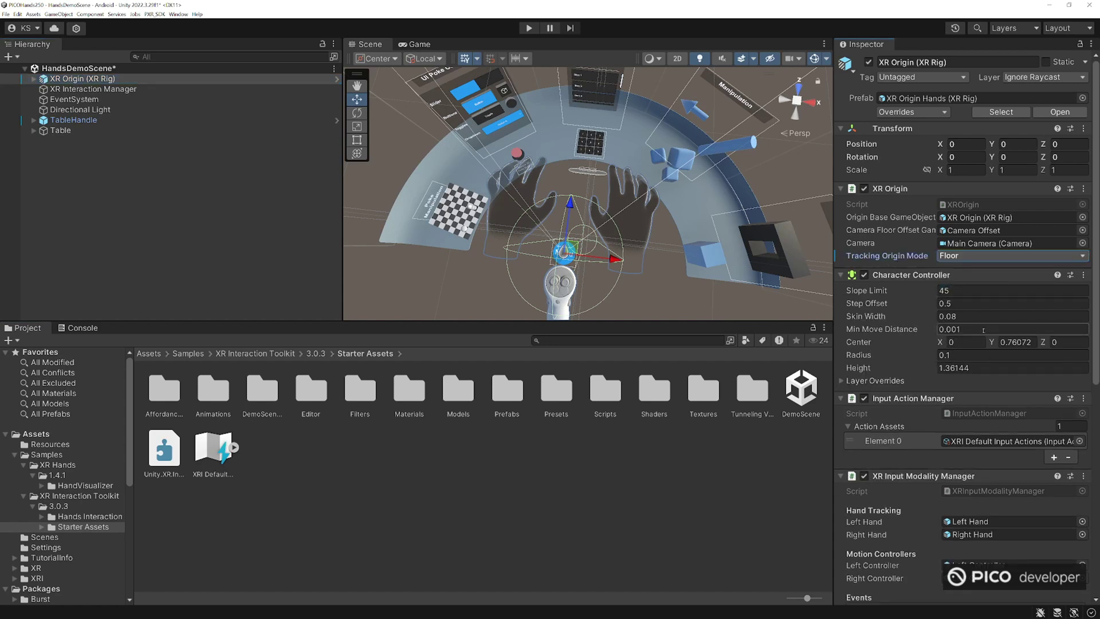
Step: Add a PXR_Manager component to the XR Origin and turn MRC off
{"action": "scroll", "coordinate": [982, 334], "scroll_direction": "down", "scroll_amount": 10}
{"action": "left_click", "coordinate": [963, 589]}
{"action": "type", "text": "pxr_man"}
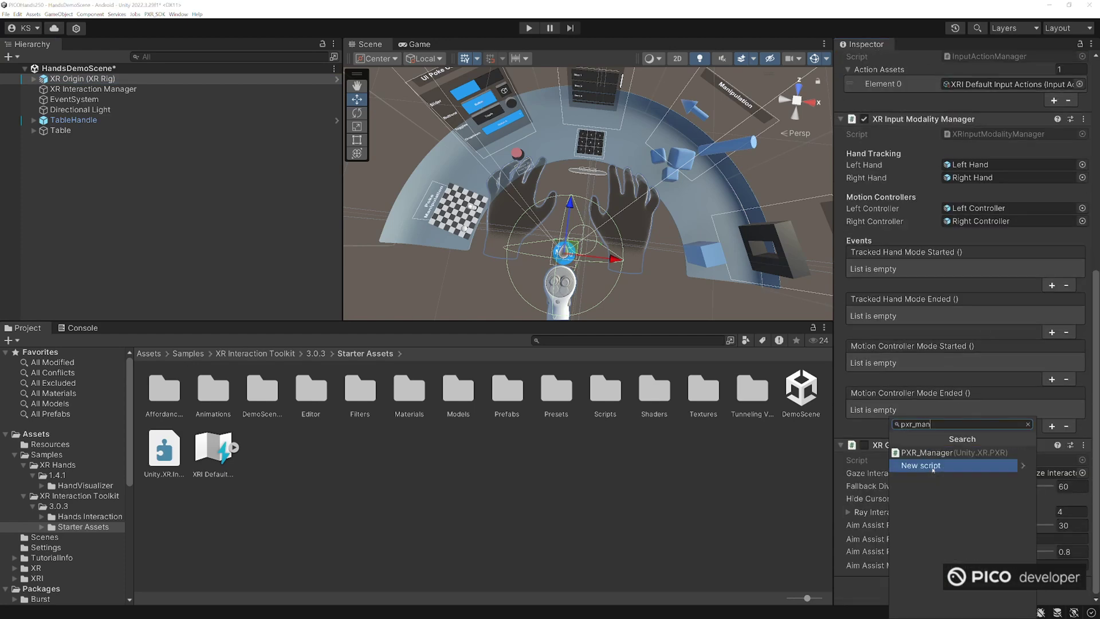
{"action": "left_click", "coordinate": [951, 453]}
{"action": "scroll", "coordinate": [990, 483], "scroll_direction": "down", "scroll_amount": 5}
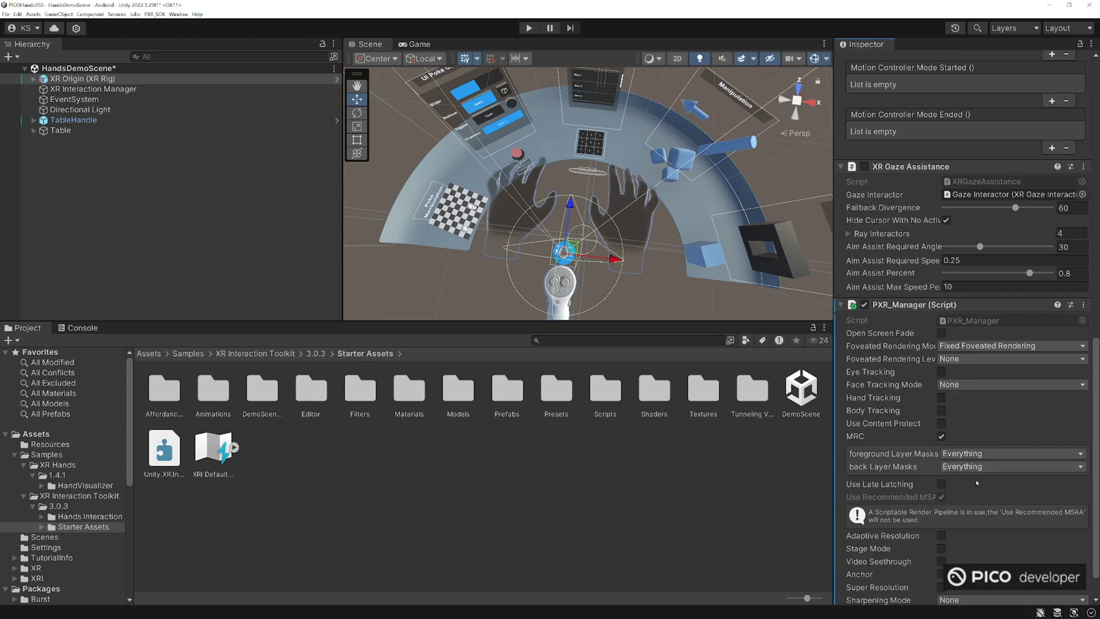
{"action": "left_click", "coordinate": [941, 437]}
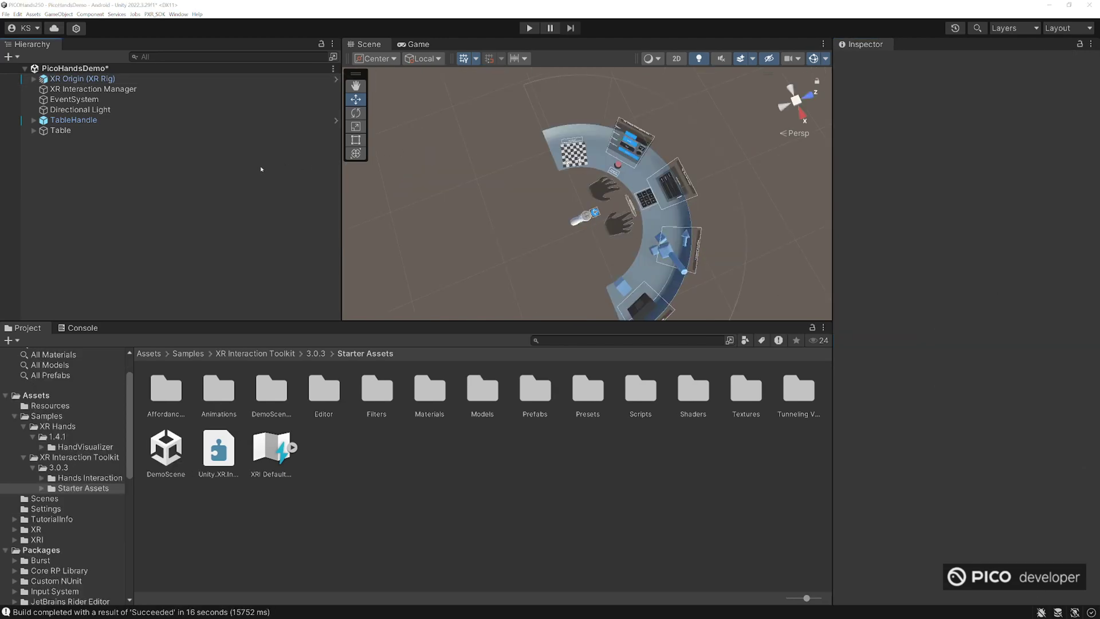
Step: Expand XR Origin down to Left Hand Interaction Visual and inspect its LeftHand mesh
{"action": "left_click", "coordinate": [33, 80]}
{"action": "left_click", "coordinate": [42, 89]}
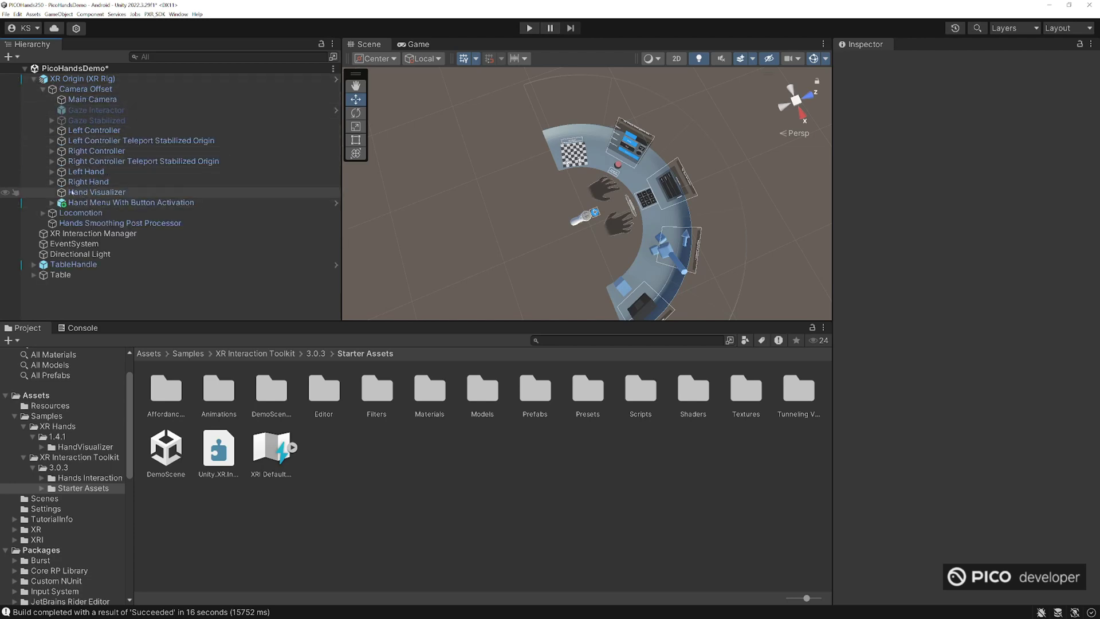
{"action": "left_click", "coordinate": [52, 172]}
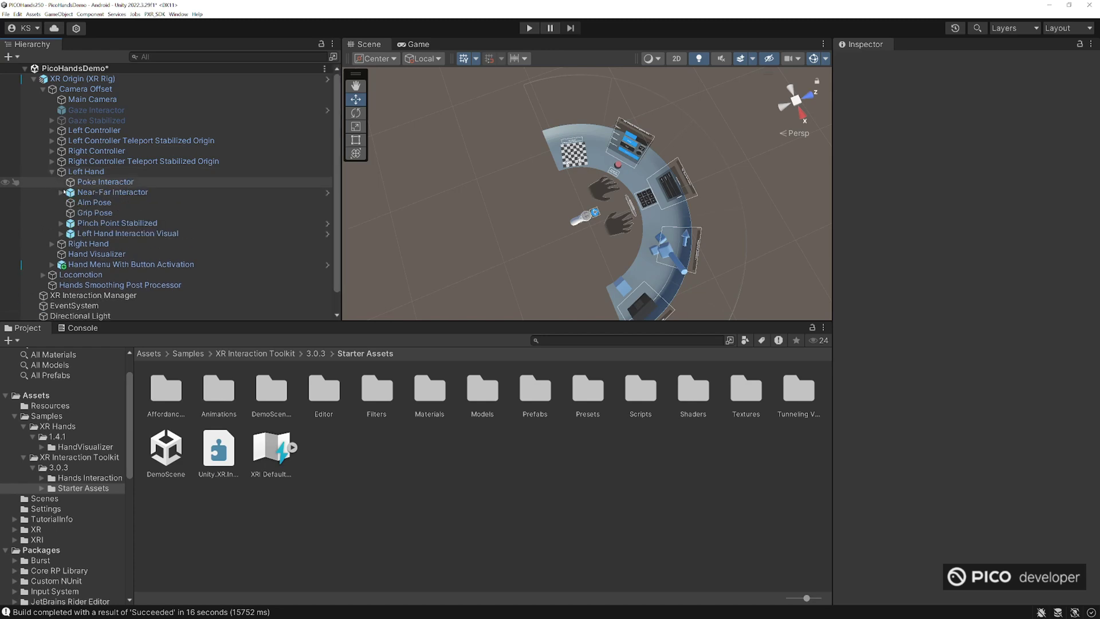
{"action": "left_click", "coordinate": [96, 234]}
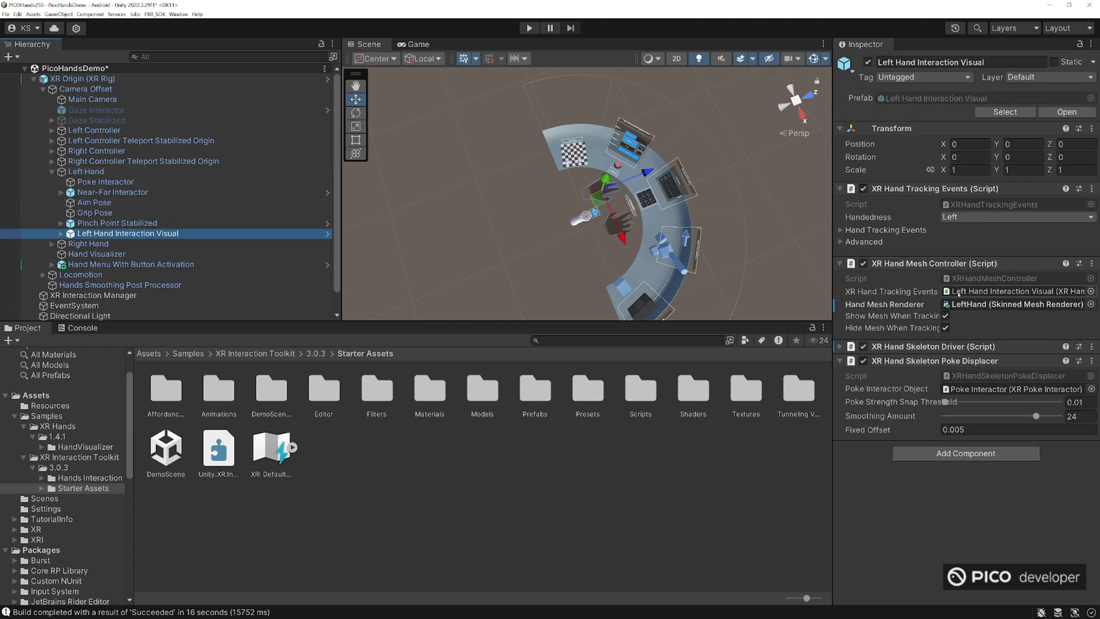
{"action": "left_click", "coordinate": [1015, 304]}
{"action": "left_click", "coordinate": [112, 255]}
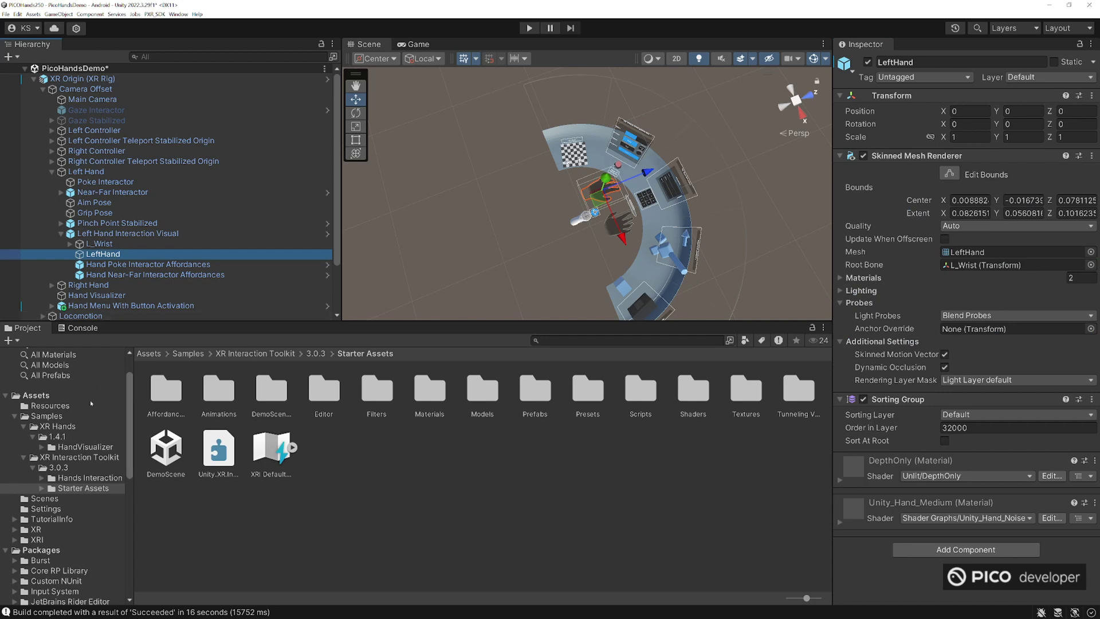
Step: Browse to PICO Integration's Assets/Resources/Prefabs and select the HandLeft prefab
{"action": "scroll", "coordinate": [75, 435], "scroll_direction": "down", "scroll_amount": 5}
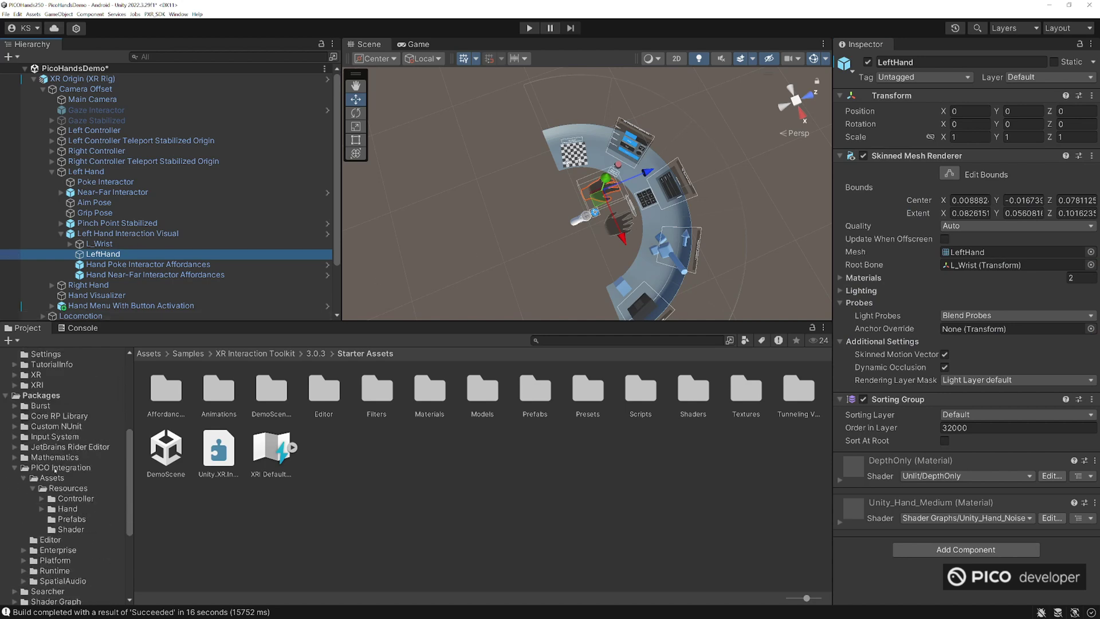
{"action": "left_click", "coordinate": [55, 467]}
{"action": "double_click", "coordinate": [165, 388]}
{"action": "double_click", "coordinate": [165, 388]}
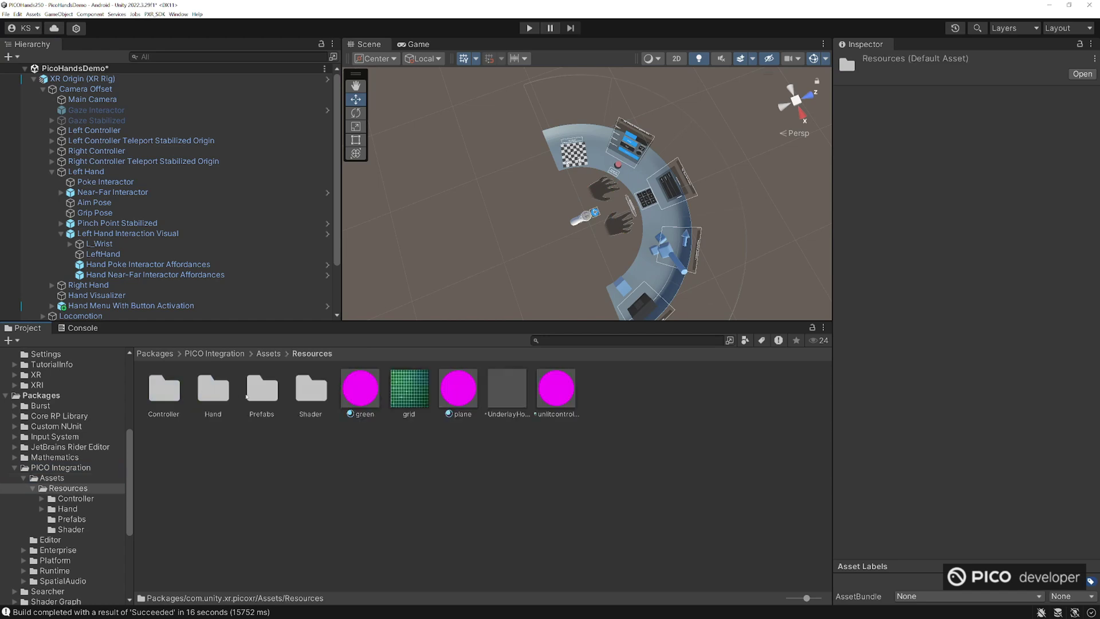
{"action": "double_click", "coordinate": [261, 390]}
{"action": "left_click", "coordinate": [164, 389]}
{"action": "left_click", "coordinate": [262, 390]}
{"action": "left_click", "coordinate": [160, 392]}
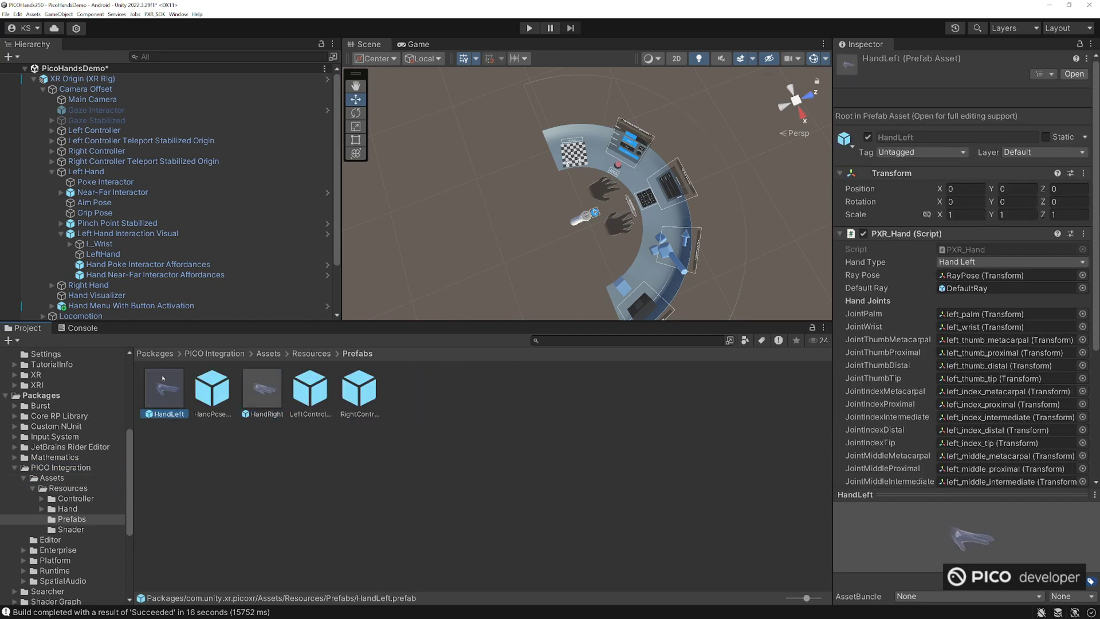
Step: Place HandLeft under Left Hand Interaction Visual and disable its DefaultRay's Skinned Mesh Renderer
{"action": "left_click_drag", "start_coordinate": [162, 392], "coordinate": [116, 231]}
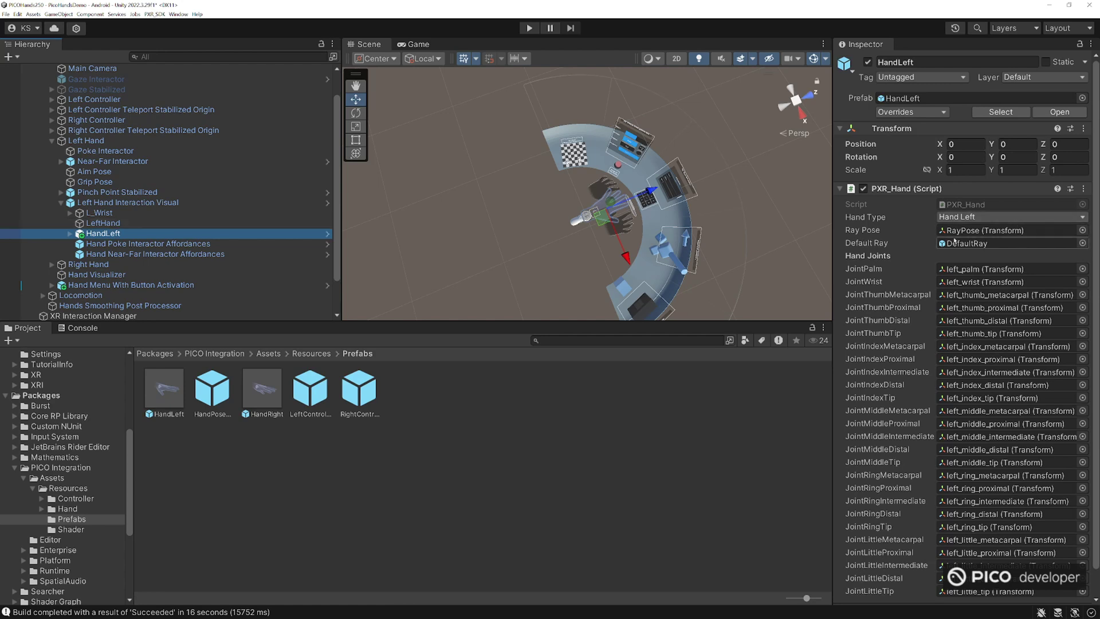
{"action": "left_click", "coordinate": [70, 233]}
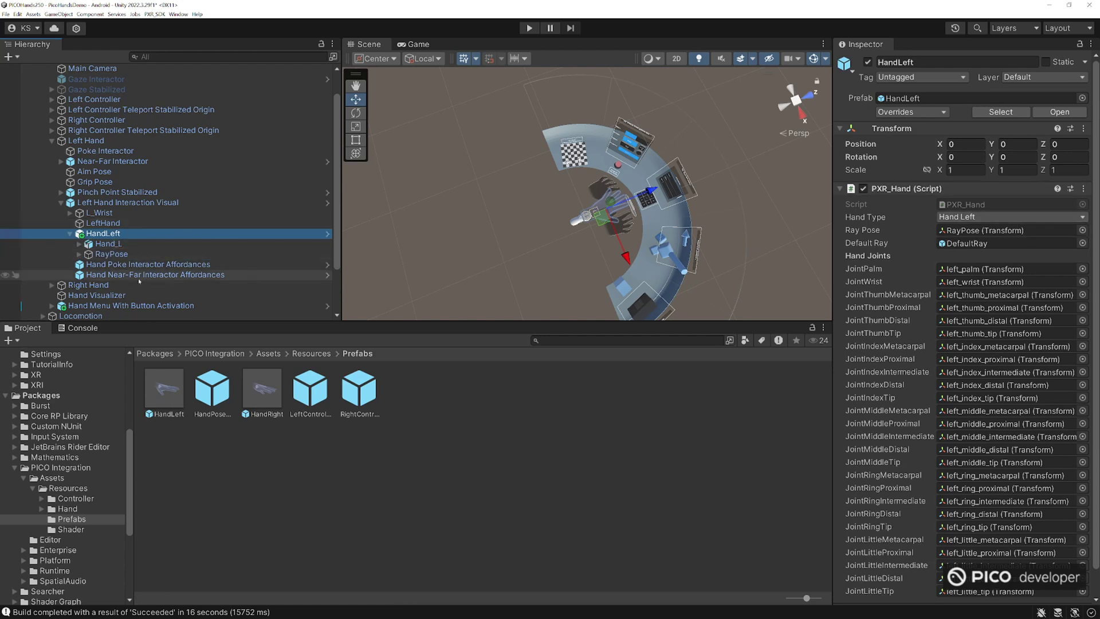
{"action": "left_click", "coordinate": [79, 254]}
{"action": "left_click_drag", "start_coordinate": [122, 264], "coordinate": [124, 265]}
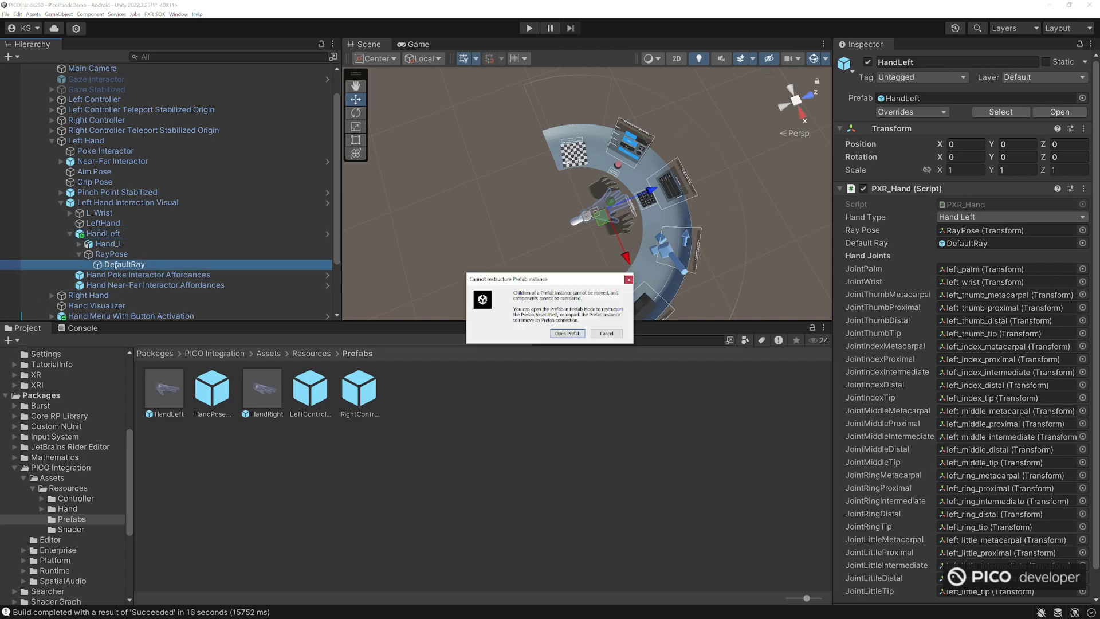
{"action": "key", "text": "Escape"}
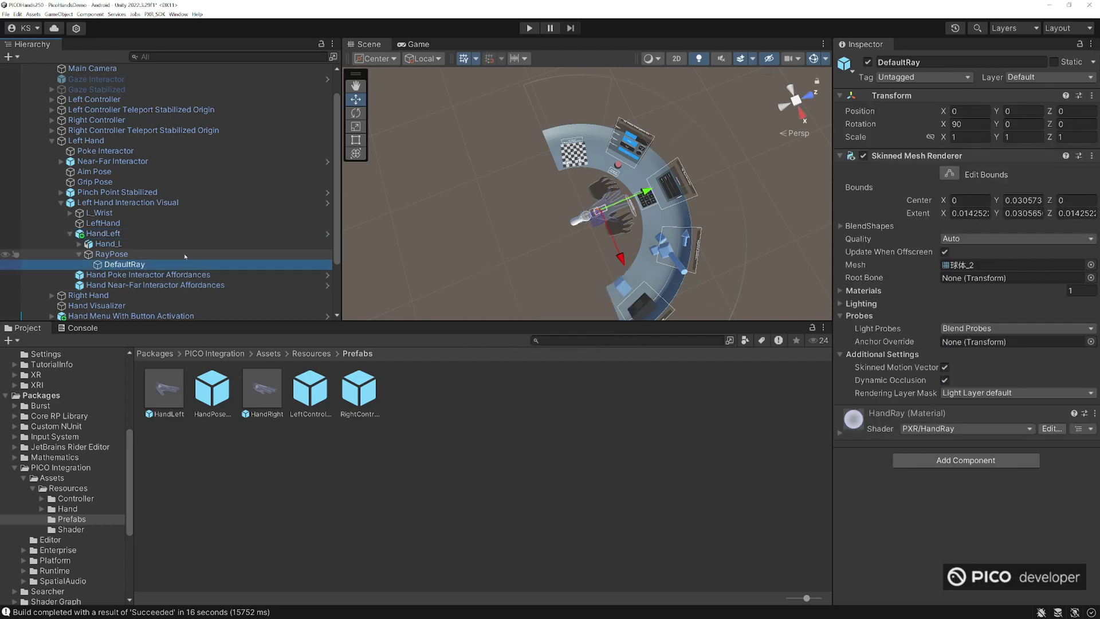
{"action": "left_click", "coordinate": [864, 155]}
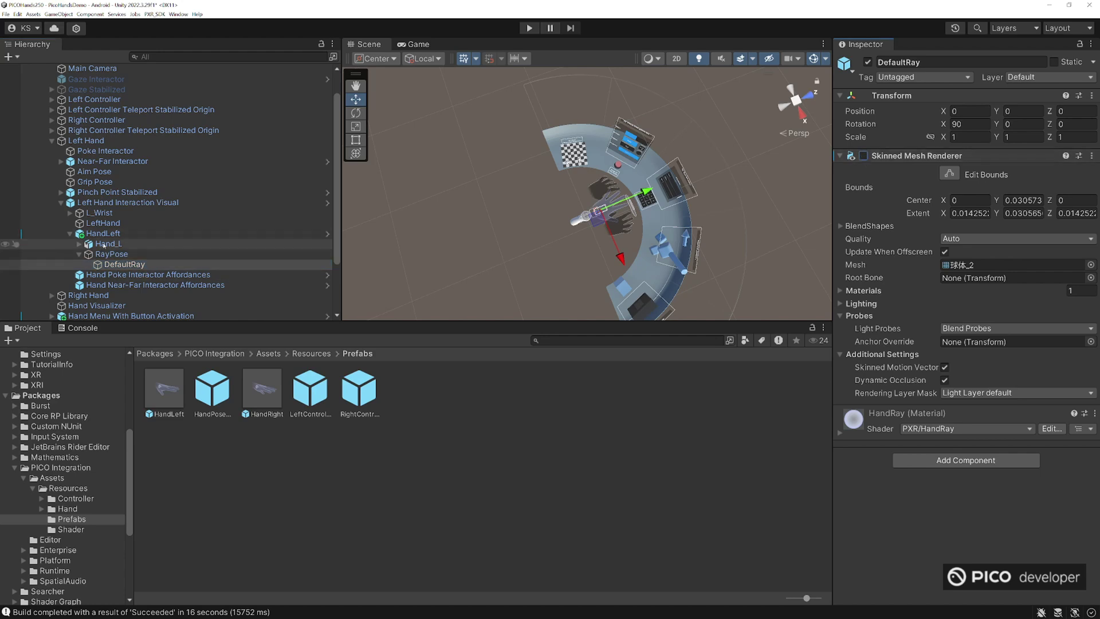
Step: Assign base_left as the Hand Mesh Renderer on Left Hand Interaction Visual
{"action": "left_click", "coordinate": [111, 203]}
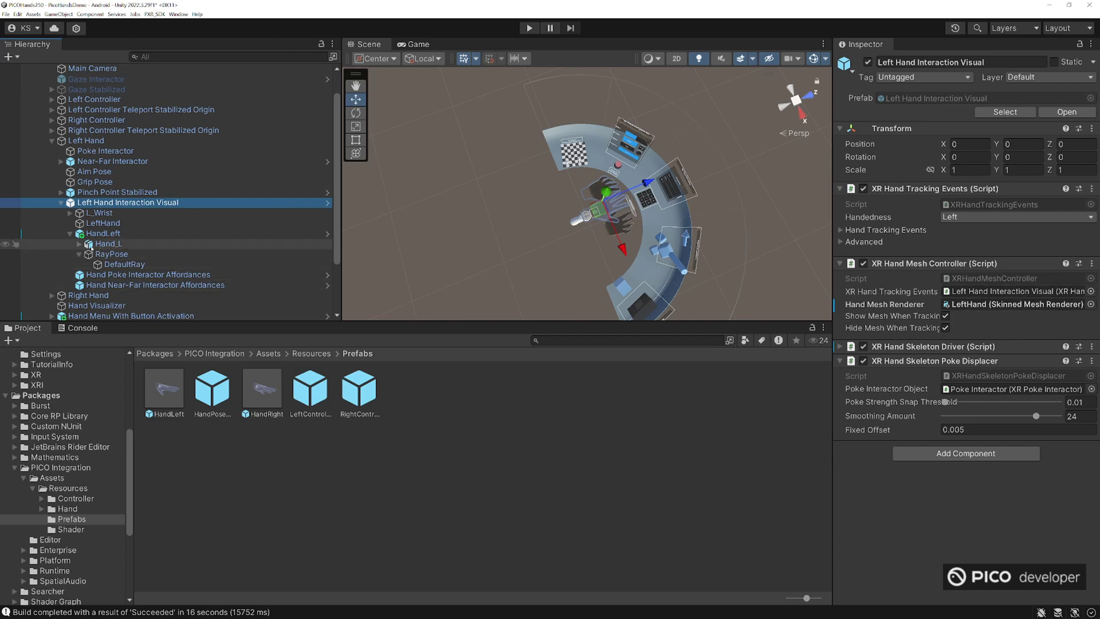
{"action": "mouse_move", "coordinate": [99, 245]}
{"action": "left_mouse_down"}
{"action": "mouse_move", "coordinate": [978, 285]}
{"action": "mouse_move", "coordinate": [981, 305]}
{"action": "mouse_move", "coordinate": [107, 250]}
{"action": "left_mouse_up"}
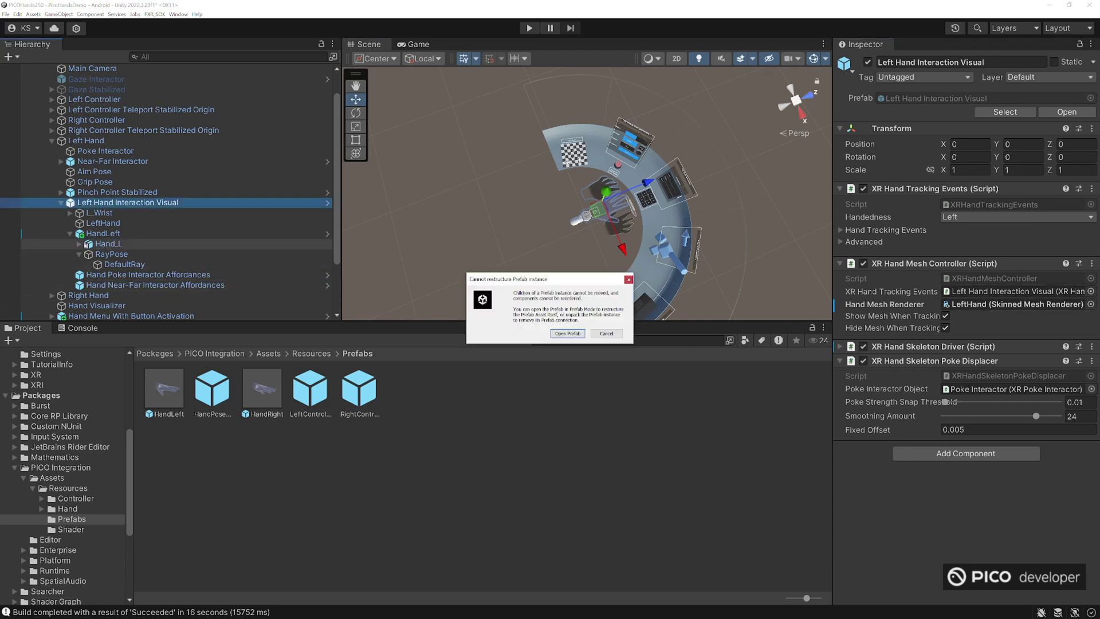
{"action": "left_click", "coordinate": [606, 333]}
{"action": "left_click", "coordinate": [79, 243]}
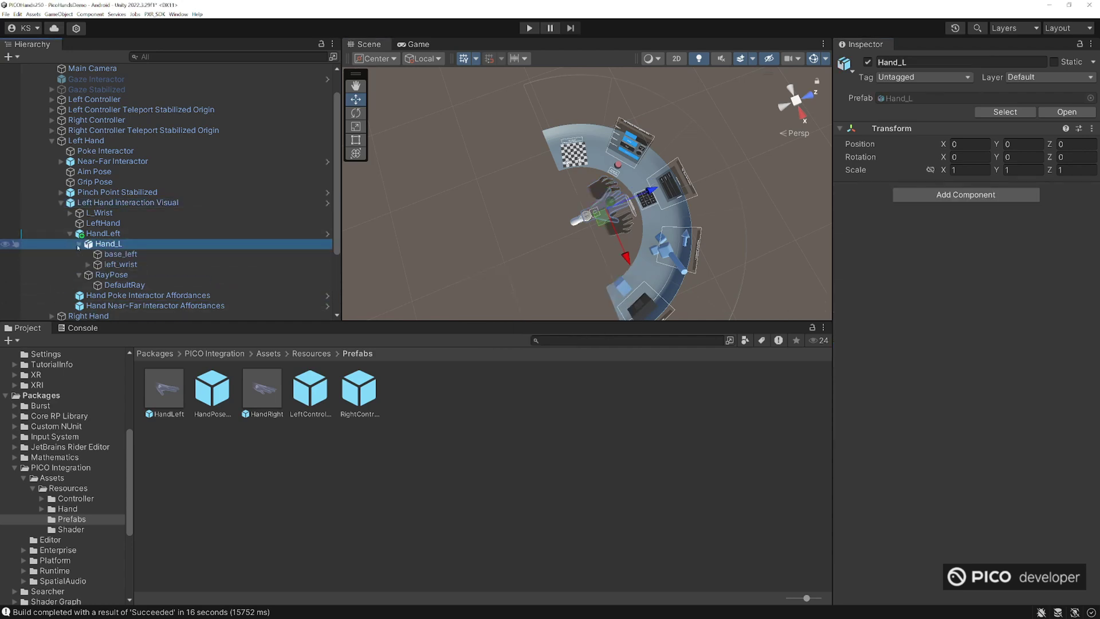
{"action": "key", "text": "Down"}
{"action": "key", "text": "Up"}
{"action": "key", "text": "Up"}
{"action": "key", "text": "Up"}
{"action": "key", "text": "Up"}
{"action": "key", "text": "Up"}
{"action": "key", "text": "Up"}
{"action": "key", "text": "Down"}
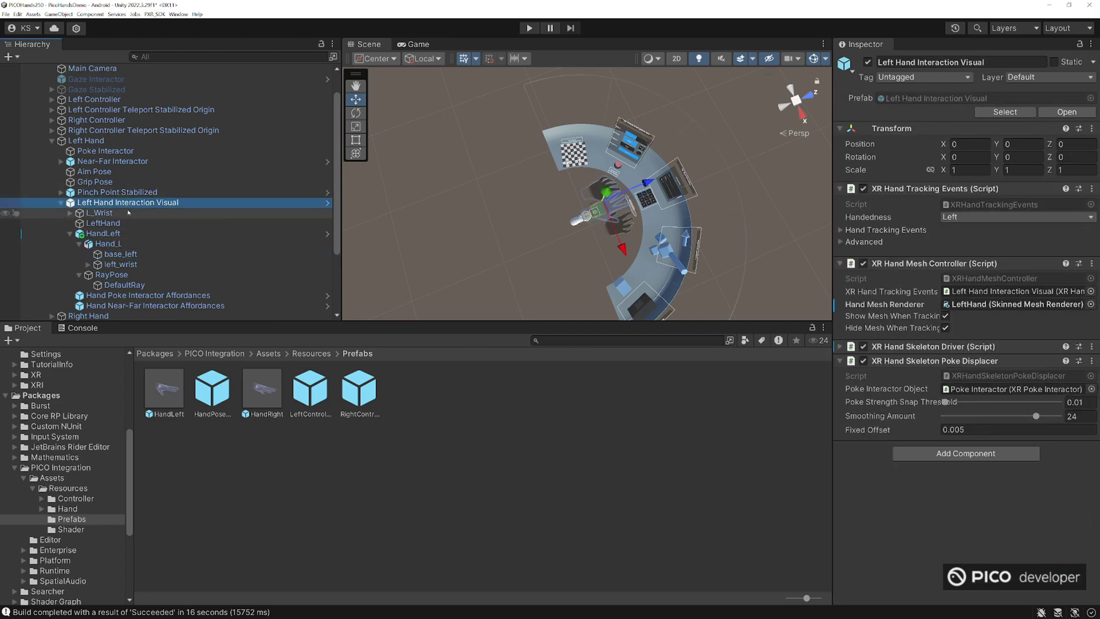
{"action": "left_click_drag", "start_coordinate": [127, 256], "coordinate": [1008, 304]}
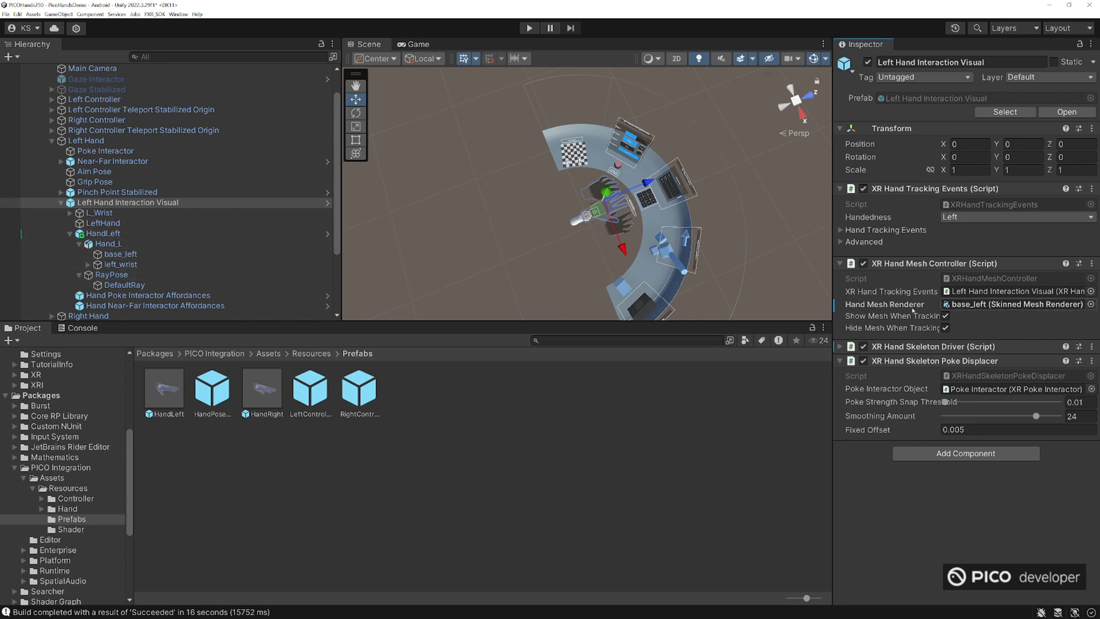
{"action": "left_click", "coordinate": [931, 347]}
{"action": "scroll", "coordinate": [933, 359], "scroll_direction": "down", "scroll_amount": 4}
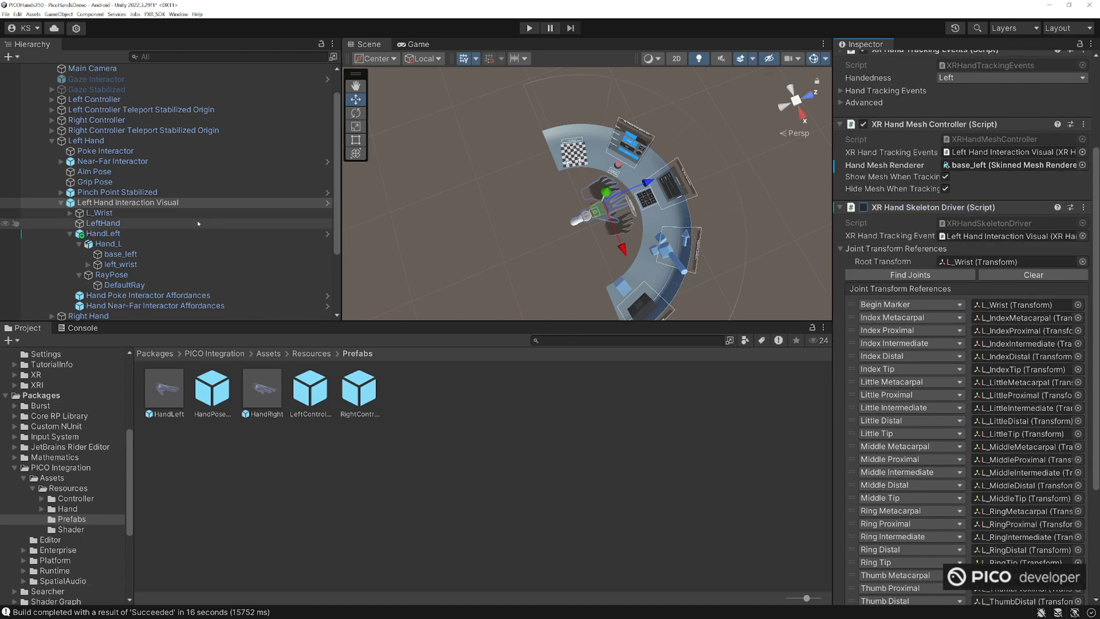
Step: Deactivate the original L_Wrist and LeftHand objects
{"action": "left_click", "coordinate": [101, 214]}
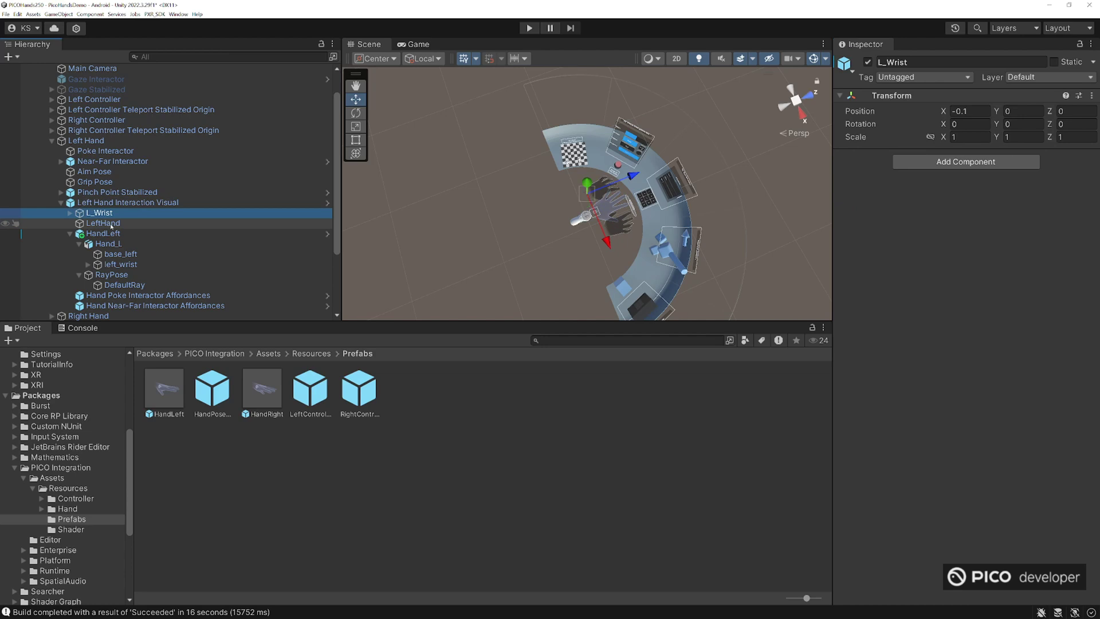
{"action": "left_click", "coordinate": [103, 223], "text": "ctrl"}
{"action": "left_click", "coordinate": [868, 62]}
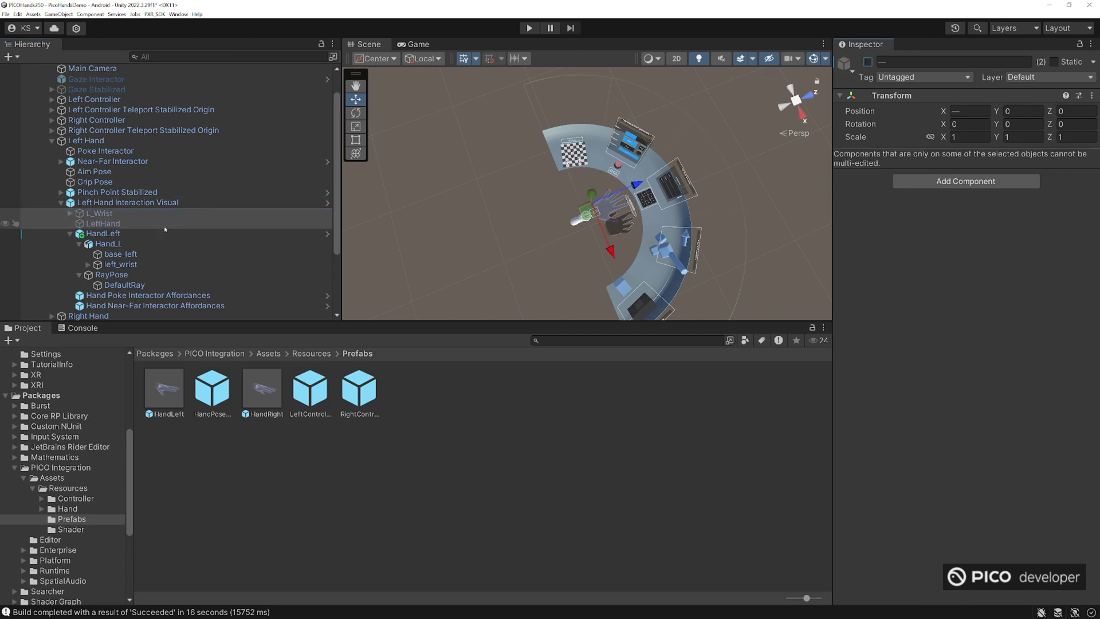
Step: Place the HandRight prefab under Right Hand Interaction Visual
{"action": "scroll", "coordinate": [161, 226], "scroll_direction": "down", "scroll_amount": 3}
{"action": "left_click", "coordinate": [51, 222]}
{"action": "left_click", "coordinate": [61, 285]}
{"action": "scroll", "coordinate": [86, 275], "scroll_direction": "down", "scroll_amount": 3}
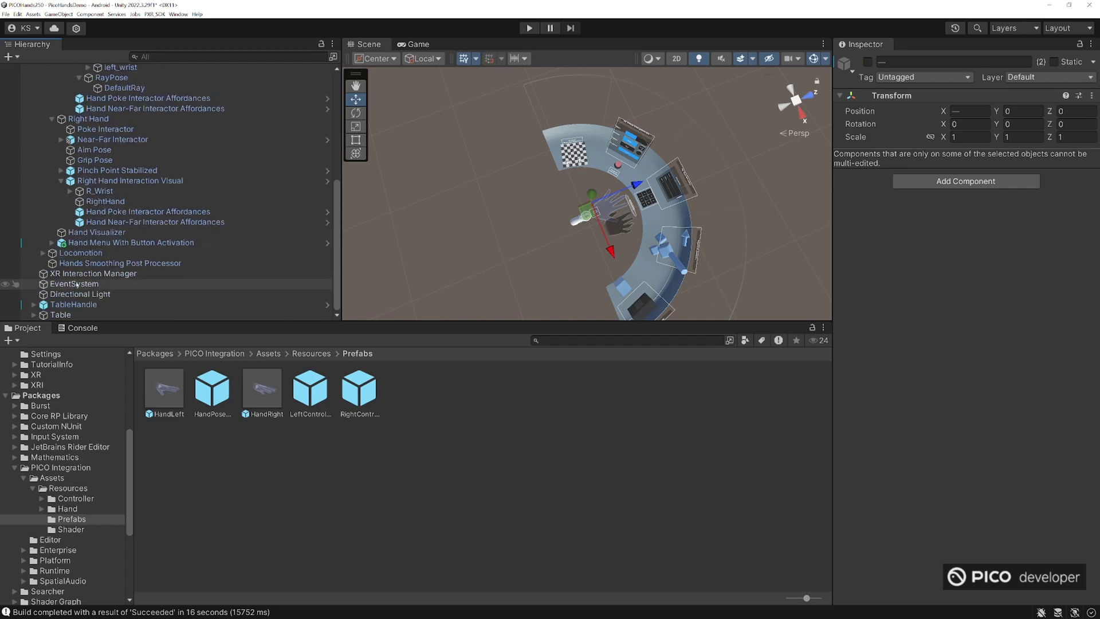
{"action": "left_click_drag", "start_coordinate": [263, 389], "coordinate": [115, 212]}
Step: Disable the Skinned Mesh Renderer on HandRight's DefaultRay
{"action": "left_click", "coordinate": [71, 212]}
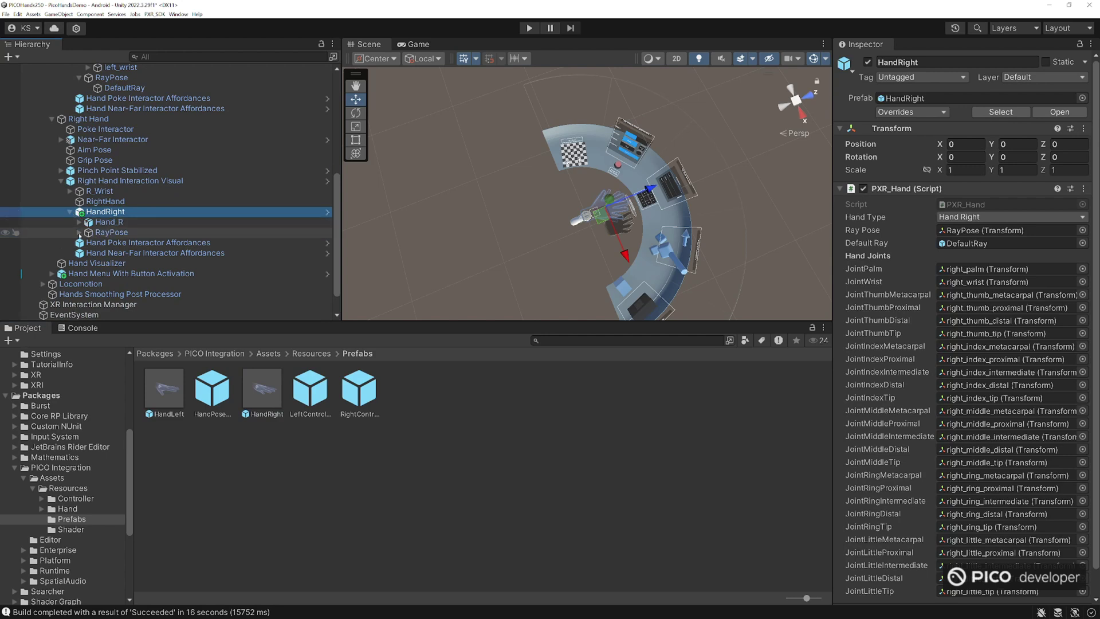
{"action": "left_click", "coordinate": [109, 253]}
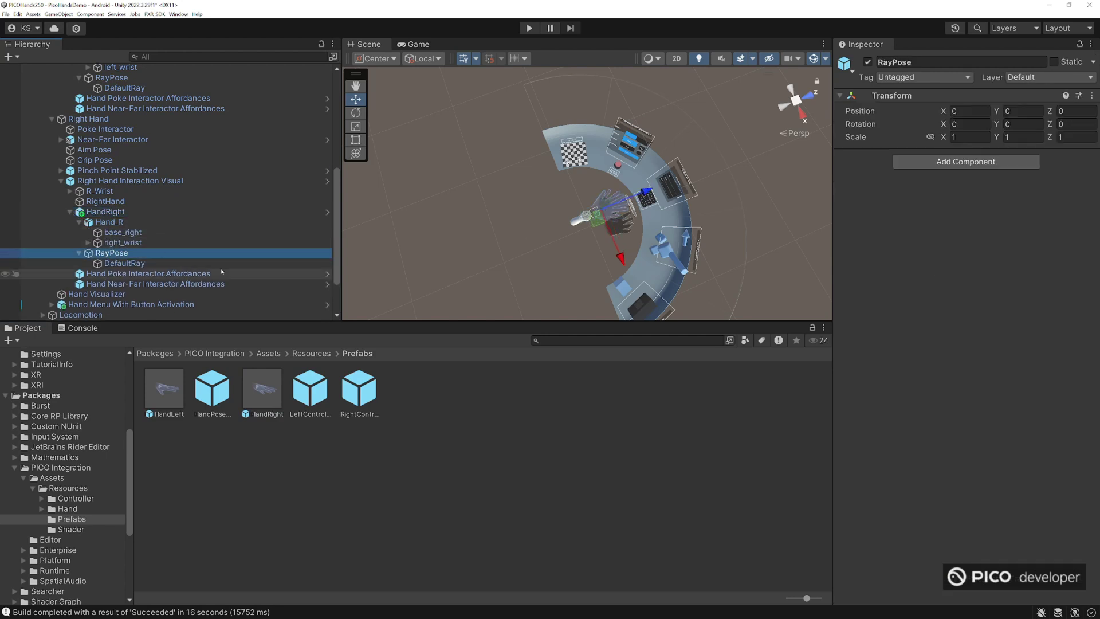
{"action": "left_click", "coordinate": [121, 263]}
{"action": "left_click", "coordinate": [864, 155]}
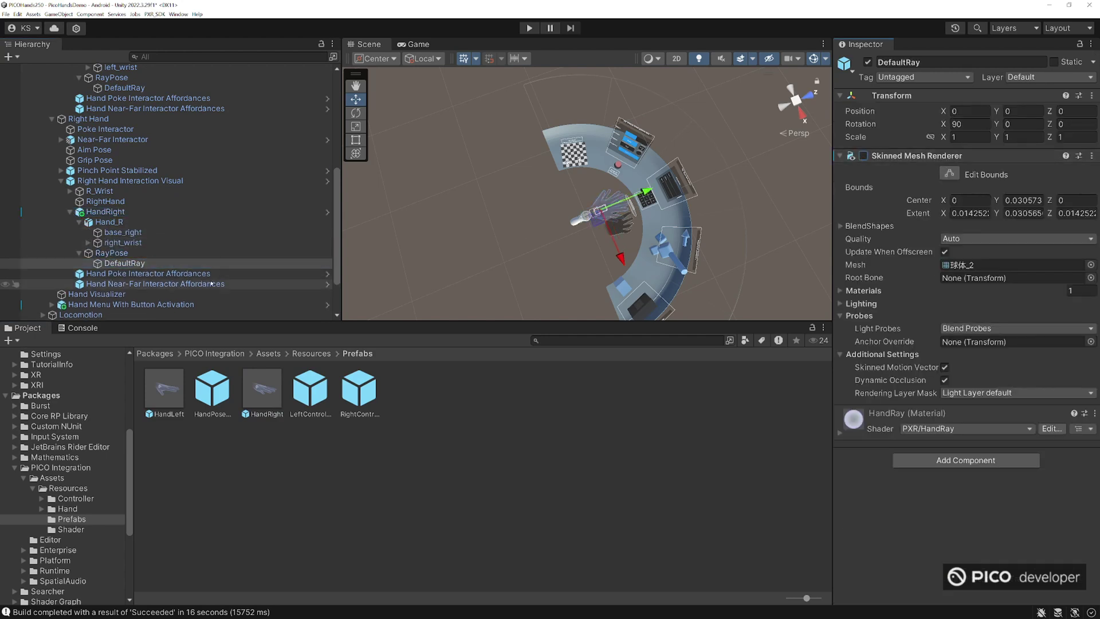
Step: Assign base_right as the Hand Mesh Renderer and disable the XR Hand Skeleton Driver
{"action": "left_click", "coordinate": [117, 243]}
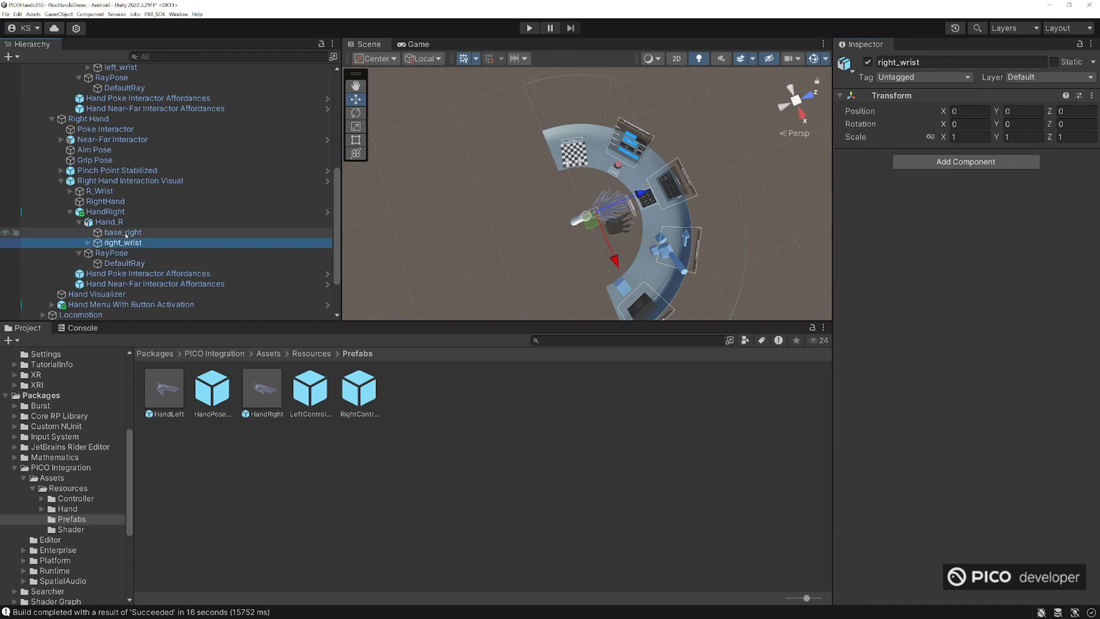
{"action": "key", "text": "Up"}
{"action": "key", "text": "Up"}
{"action": "key", "text": "Up"}
{"action": "key", "text": "Up"}
{"action": "key", "text": "Up"}
{"action": "key", "text": "Up"}
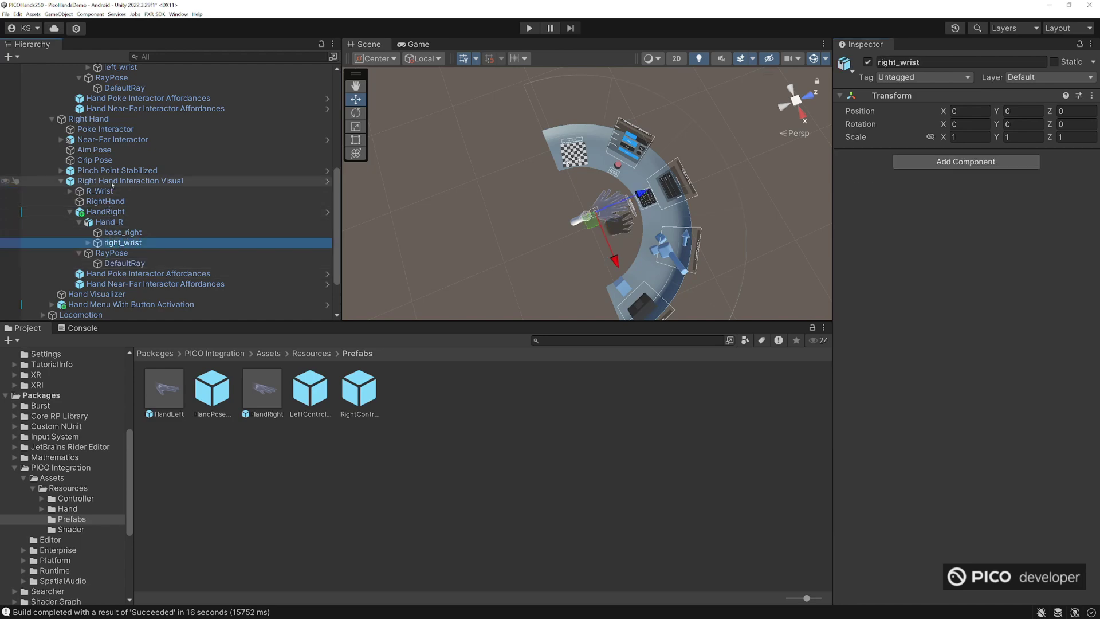
{"action": "left_click_drag", "start_coordinate": [127, 234], "coordinate": [973, 308]}
{"action": "left_click", "coordinate": [863, 346]}
Step: Deactivate R_Wrist and RightHand, then collapse the right hand hierarchy and skeleton driver settings
{"action": "left_click", "coordinate": [109, 191]}
{"action": "left_click", "coordinate": [108, 201], "text": "ctrl"}
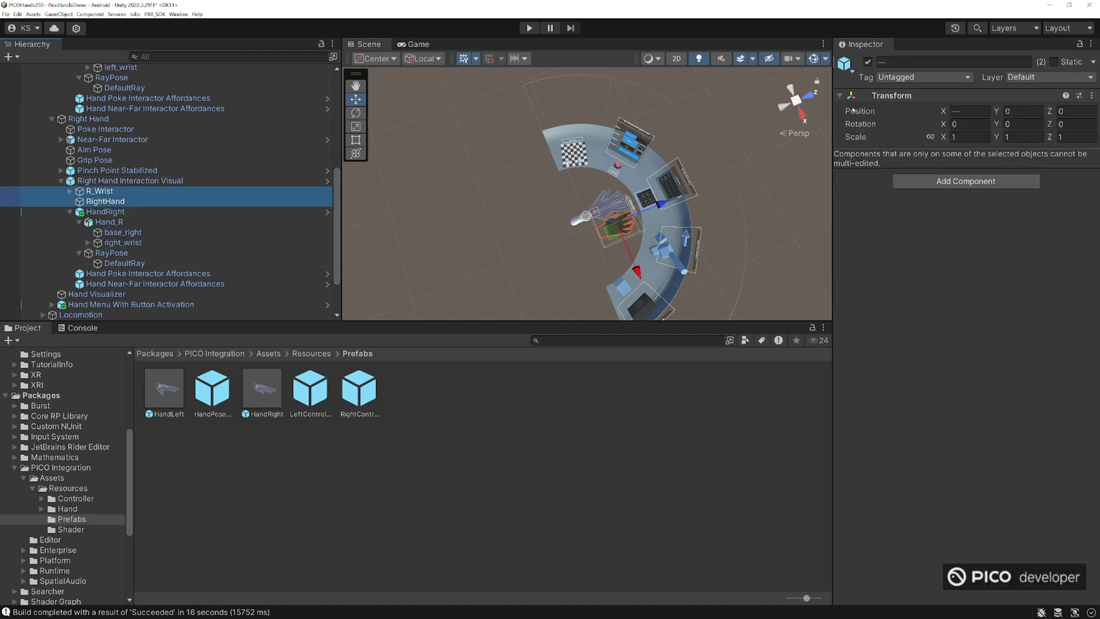
{"action": "key", "text": "alt+shift+a"}
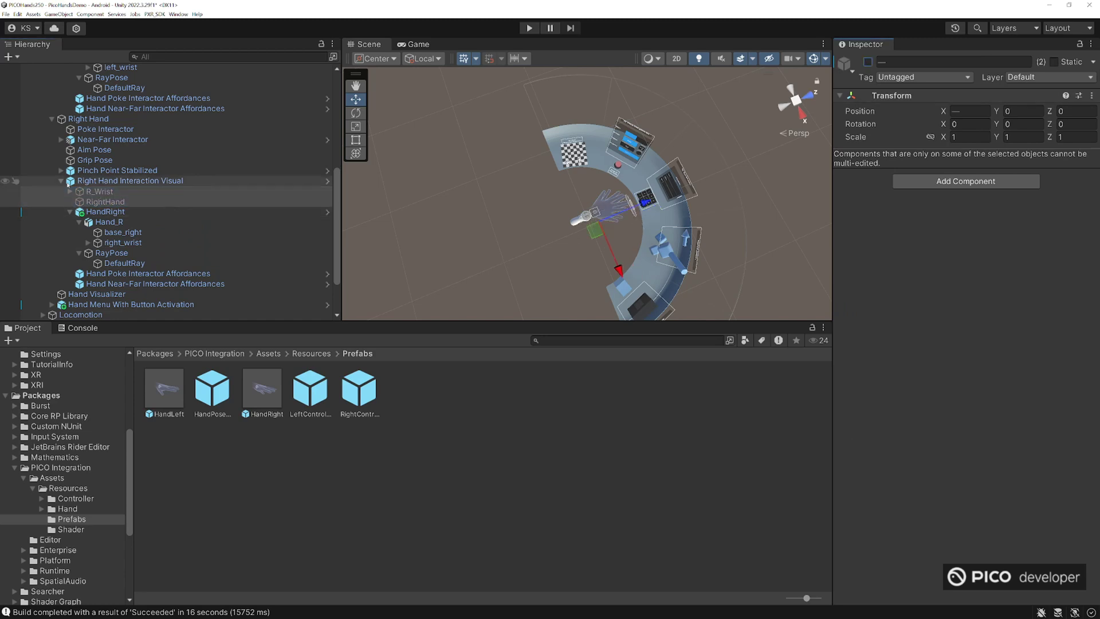
{"action": "left_click", "coordinate": [88, 181]}
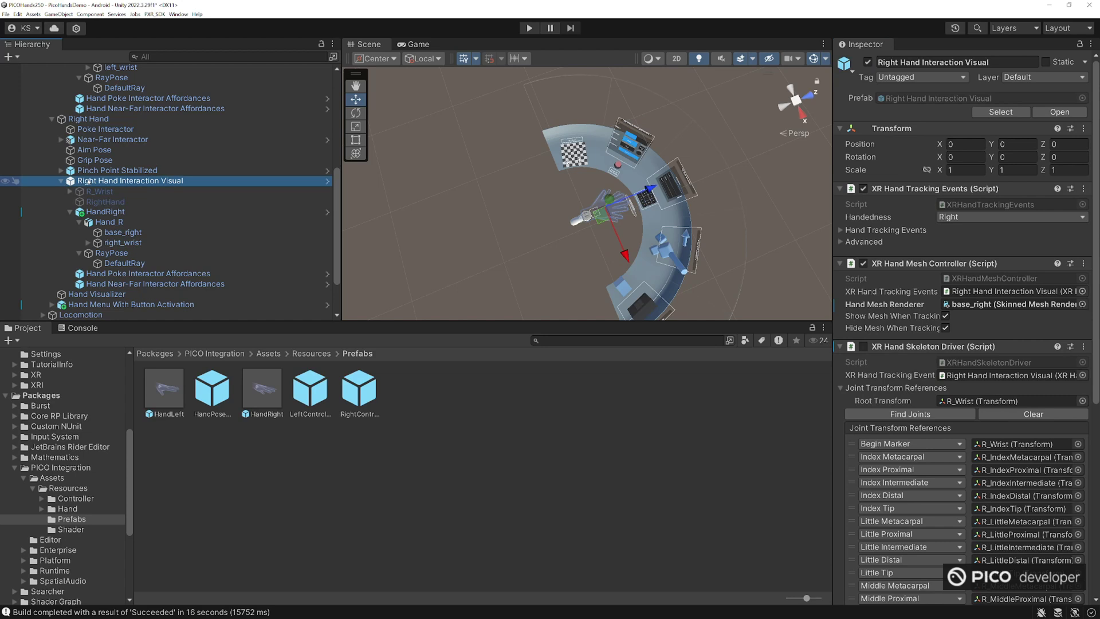
{"action": "left_click", "coordinate": [61, 181]}
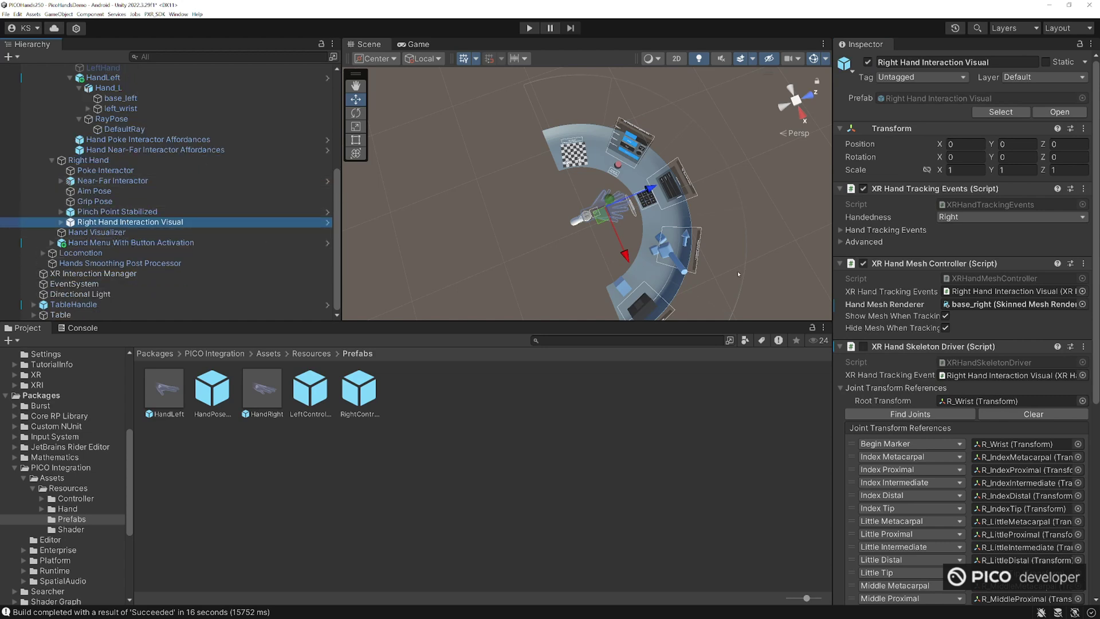
{"action": "scroll", "coordinate": [942, 310], "scroll_direction": "down", "scroll_amount": 5}
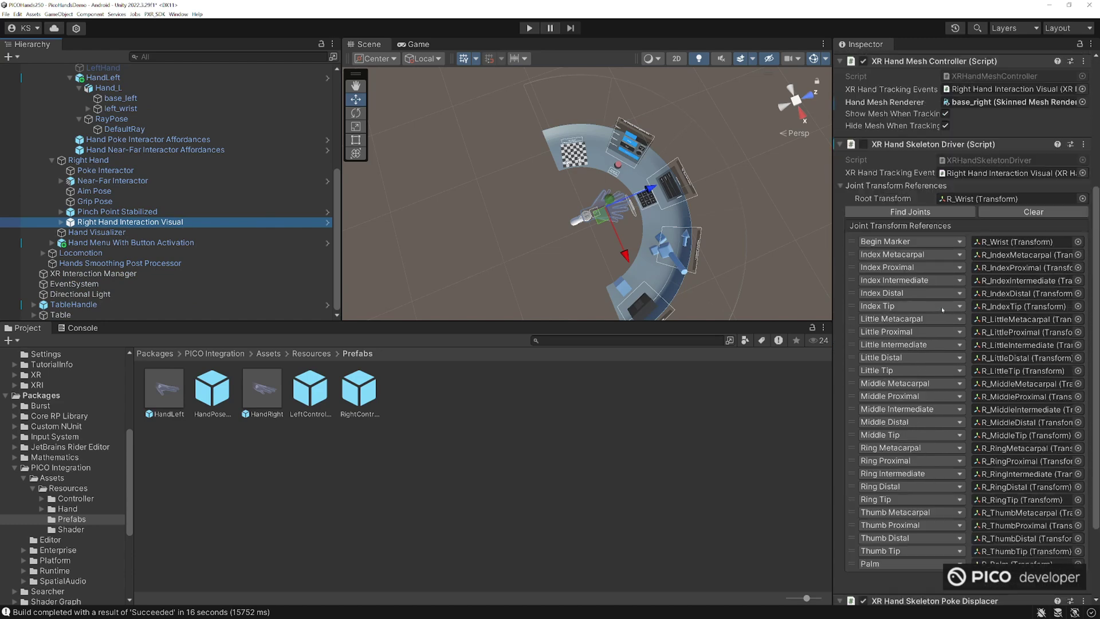
{"action": "left_click", "coordinate": [841, 215]}
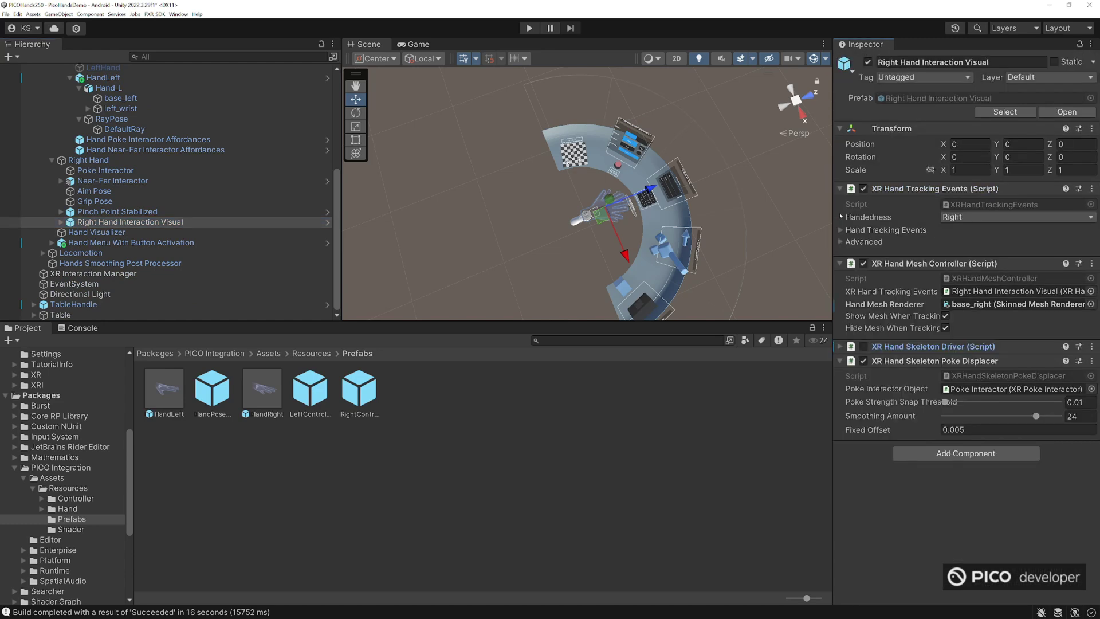
{"action": "scroll", "coordinate": [172, 189], "scroll_direction": "up", "scroll_amount": 6}
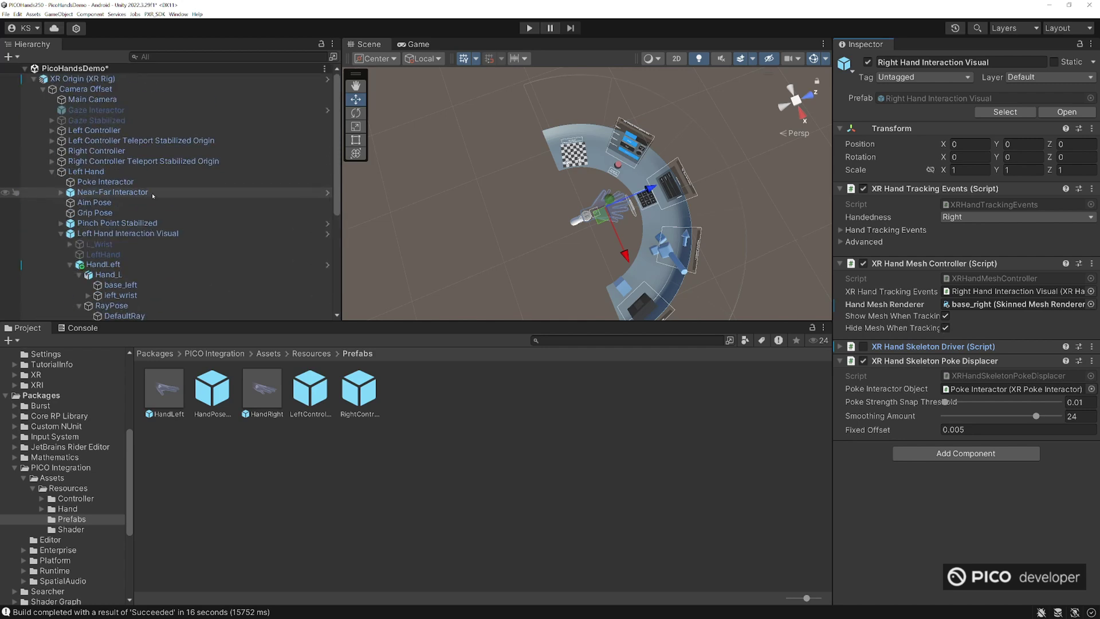
Step: Save the PicoHandsDemo scene and the project
{"action": "left_click", "coordinate": [6, 14]}
{"action": "left_click", "coordinate": [17, 52]}
{"action": "left_click", "coordinate": [6, 14]}
{"action": "left_click", "coordinate": [32, 98]}
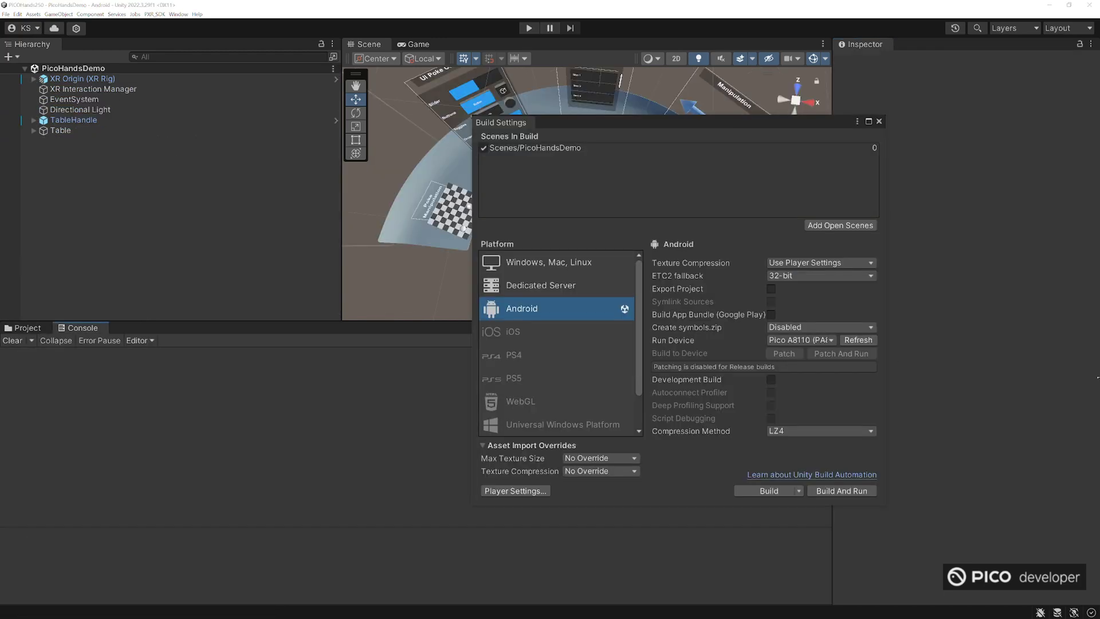
Step: In Player Settings, set Minimum API Level to Android 10.0
{"action": "left_click", "coordinate": [6, 14]}
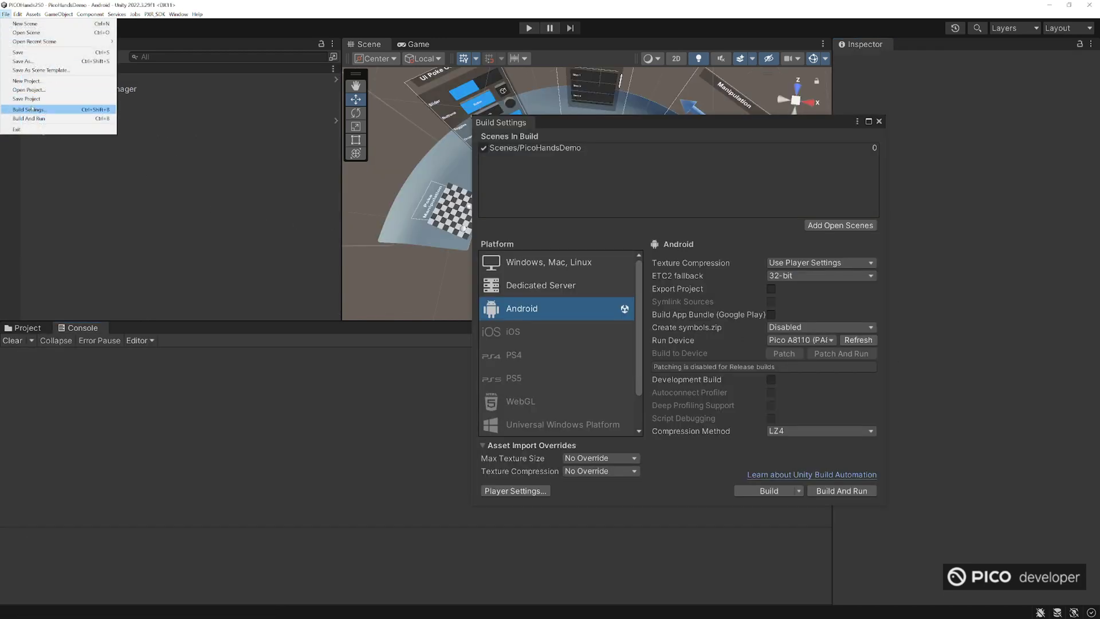
{"action": "left_click", "coordinate": [79, 110]}
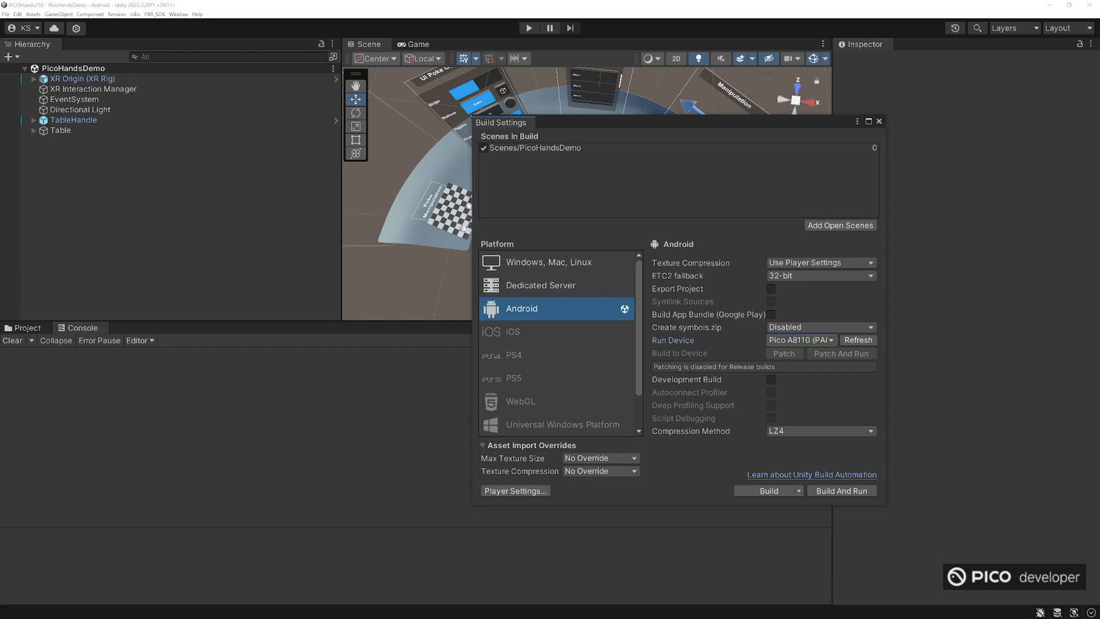
{"action": "left_click", "coordinate": [516, 490]}
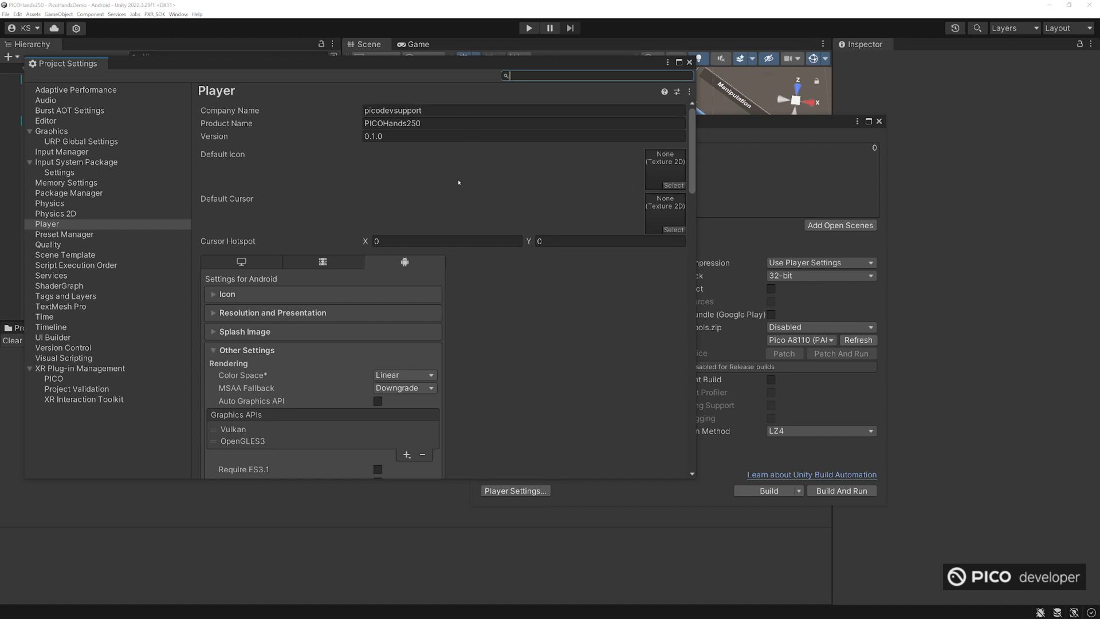
{"action": "scroll", "coordinate": [454, 186], "scroll_direction": "down", "scroll_amount": 2}
{"action": "left_click", "coordinate": [235, 235]}
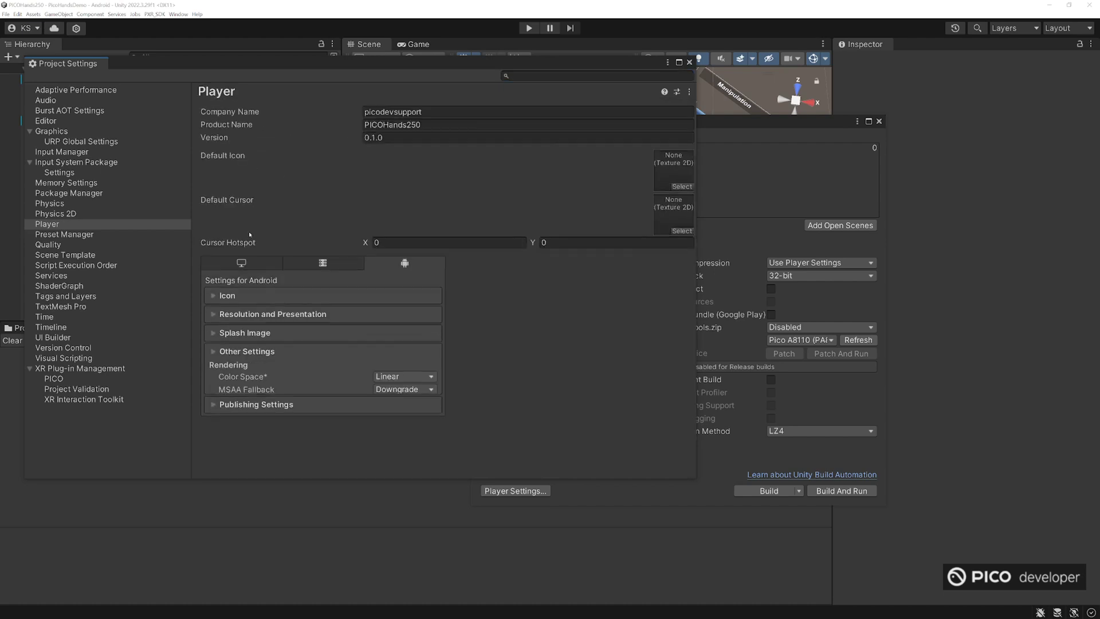
{"action": "left_click", "coordinate": [244, 351]}
{"action": "scroll", "coordinate": [252, 321], "scroll_direction": "down", "scroll_amount": 3}
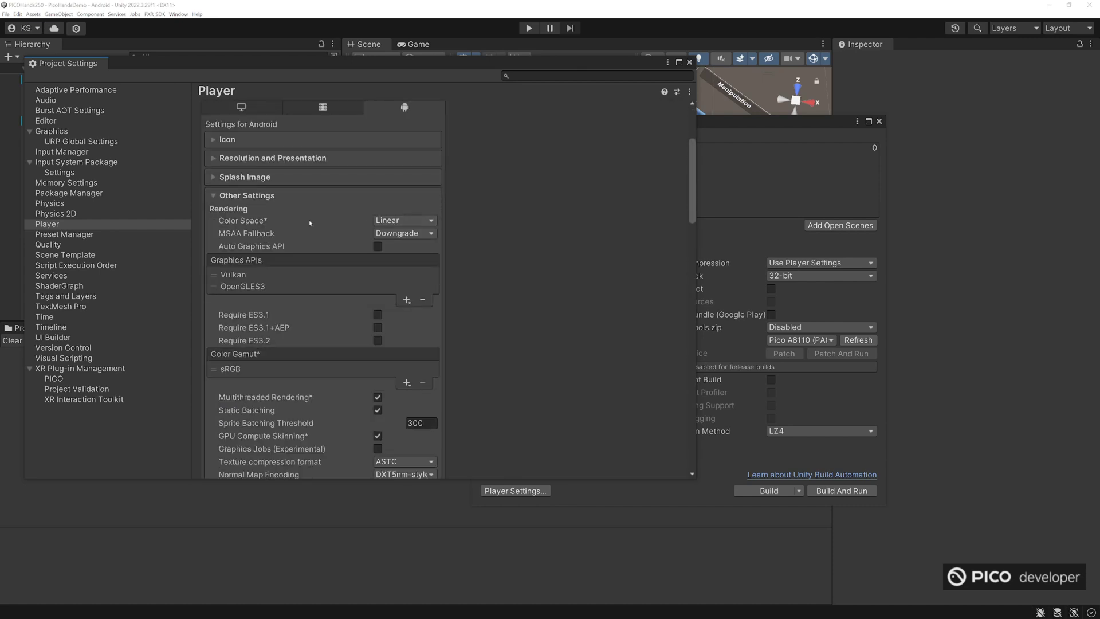
{"action": "scroll", "coordinate": [291, 226], "scroll_direction": "down", "scroll_amount": 1}
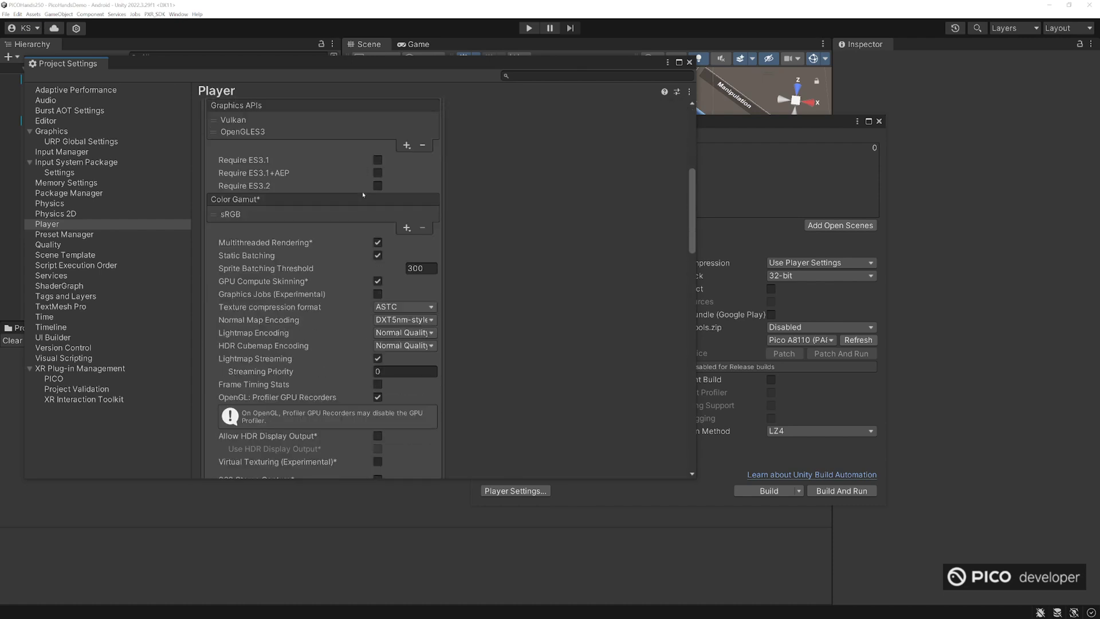
{"action": "scroll", "coordinate": [363, 194], "scroll_direction": "down", "scroll_amount": 3}
{"action": "scroll", "coordinate": [287, 239], "scroll_direction": "down", "scroll_amount": 5}
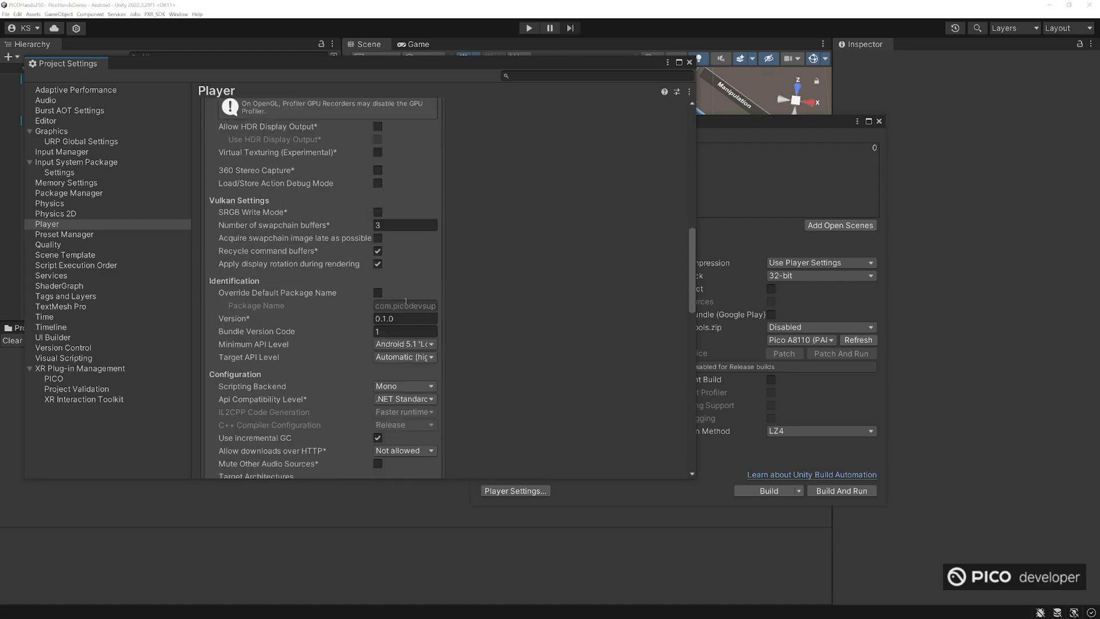
{"action": "scroll", "coordinate": [403, 309], "scroll_direction": "down", "scroll_amount": 1}
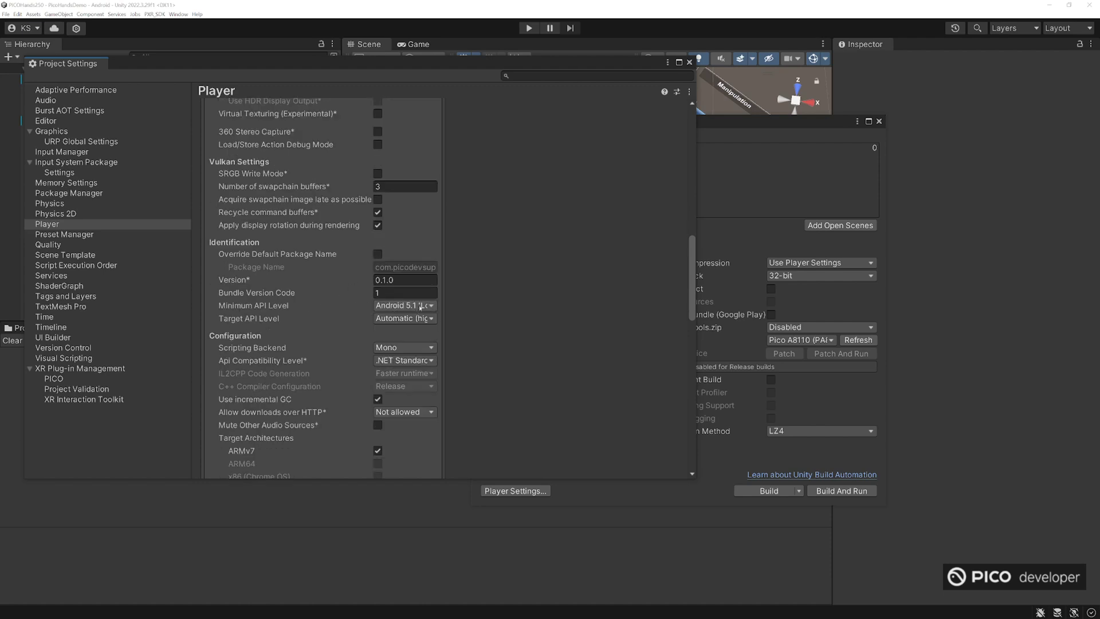
{"action": "left_click", "coordinate": [421, 306]}
{"action": "left_click", "coordinate": [412, 383]}
Step: Switch the Scripting Backend to IL2CPP and target ARM64 only
{"action": "scroll", "coordinate": [339, 310], "scroll_direction": "down", "scroll_amount": 3}
{"action": "left_click", "coordinate": [404, 232]}
{"action": "left_click", "coordinate": [395, 252]}
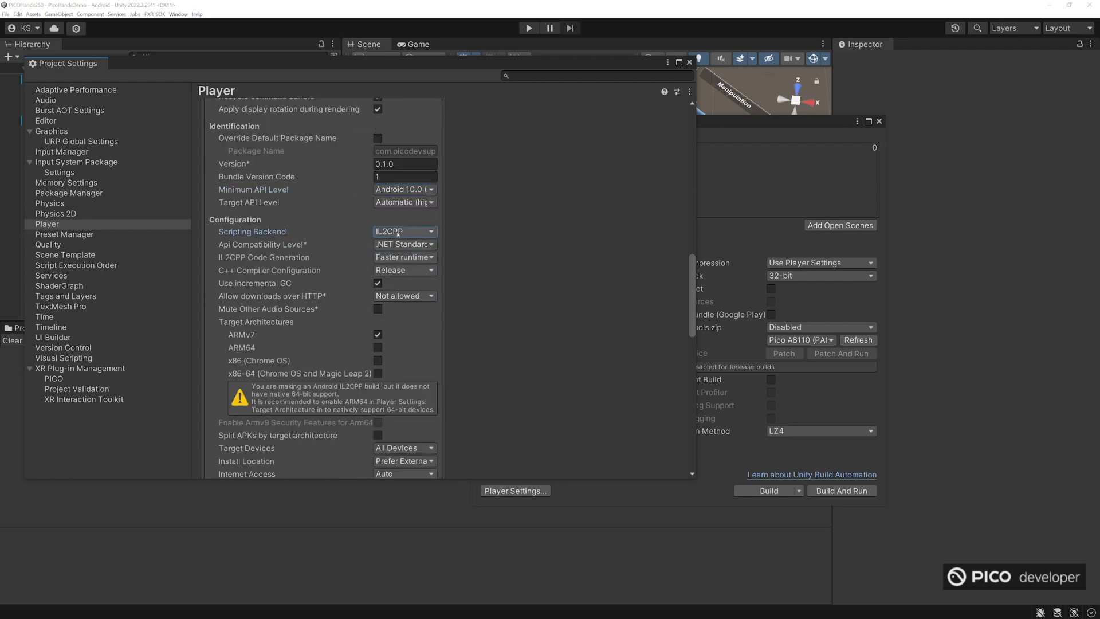
{"action": "left_click", "coordinate": [378, 334]}
{"action": "left_click", "coordinate": [378, 348]}
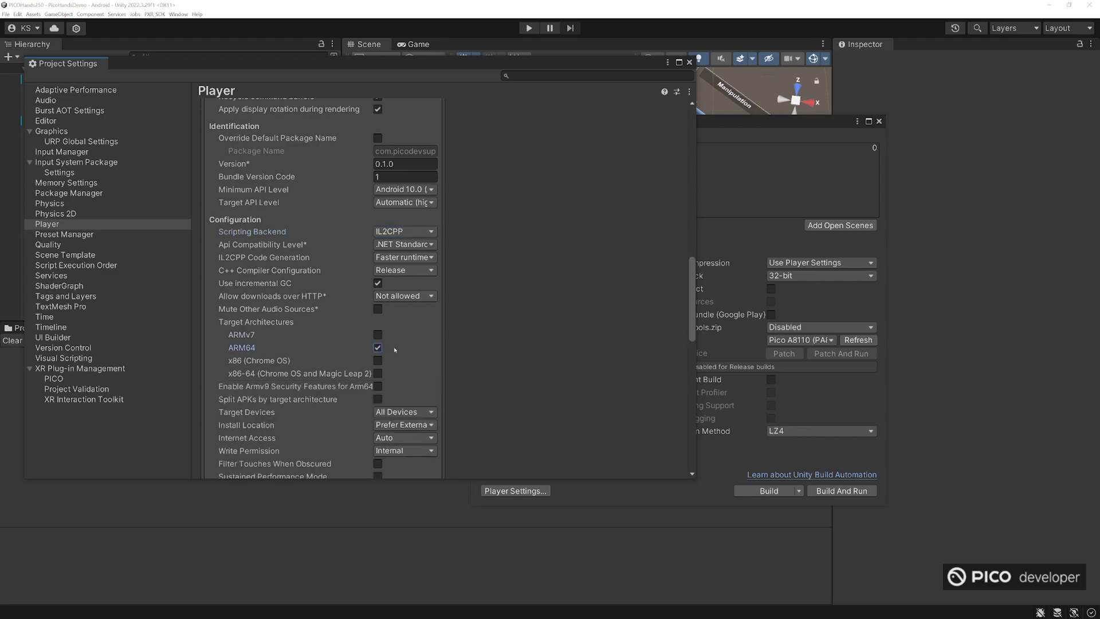
Step: Set Active Input Handling to Input System Package (New)
{"action": "scroll", "coordinate": [398, 302], "scroll_direction": "down", "scroll_amount": 6}
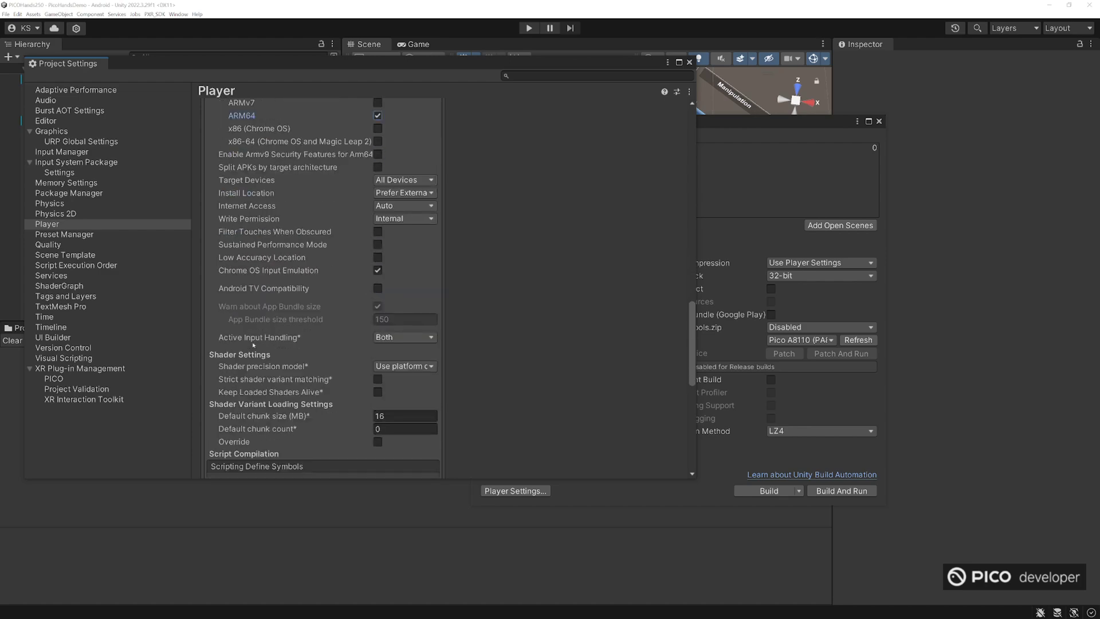
{"action": "left_click", "coordinate": [404, 337]}
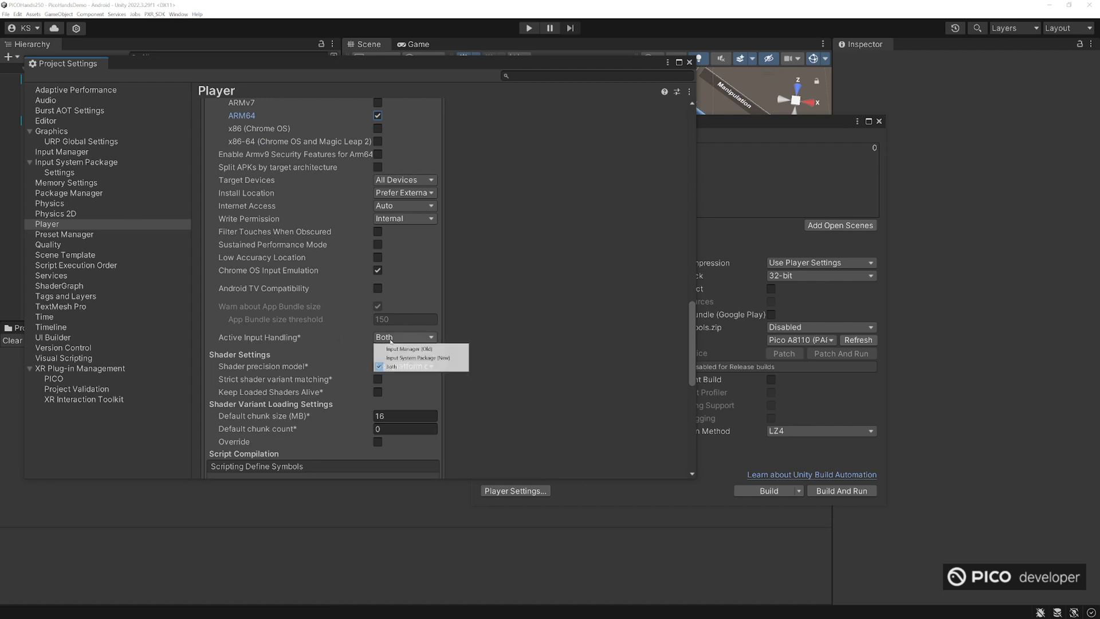
{"action": "left_click", "coordinate": [424, 359]}
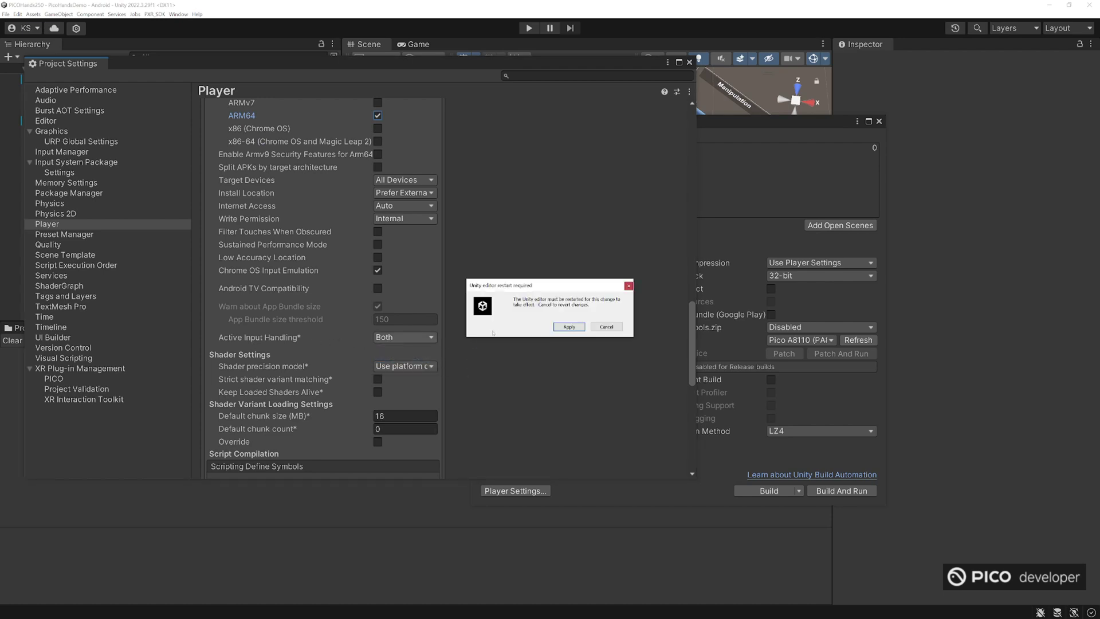
Step: Apply the editor restart and confirm PICO XR stereo rendering stays on Multiview
{"action": "left_click", "coordinate": [569, 326]}
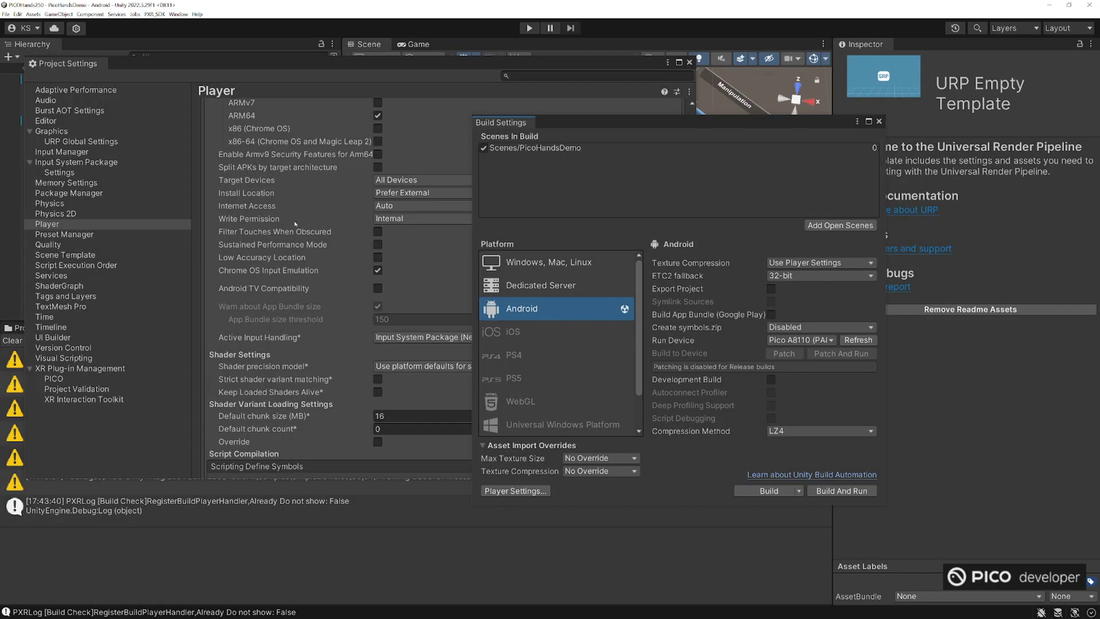
{"action": "left_click", "coordinate": [439, 274]}
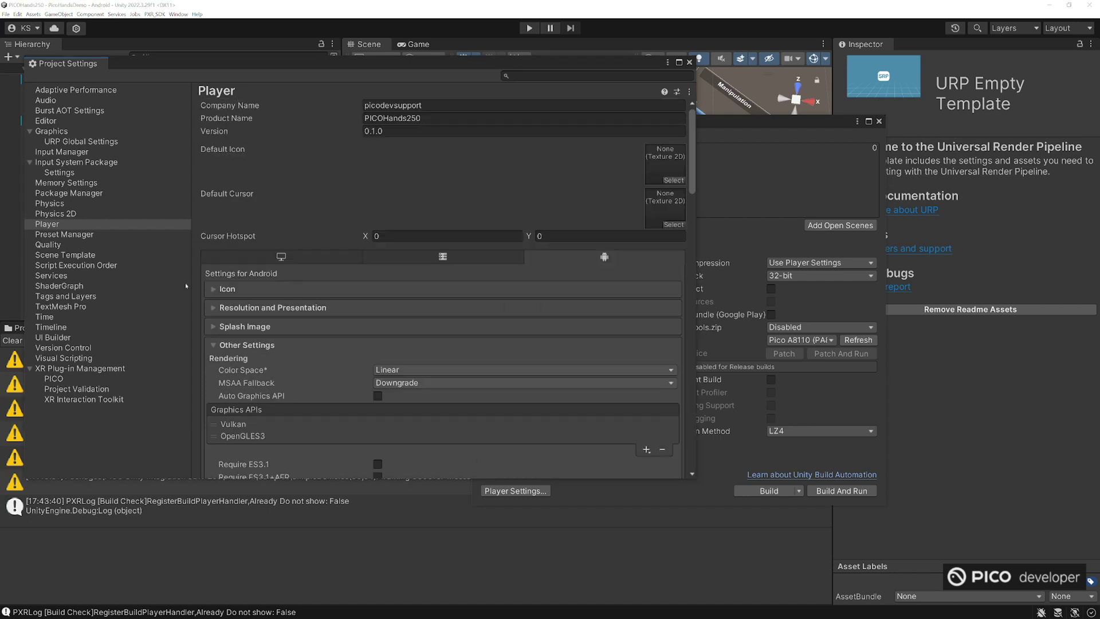
{"action": "left_click", "coordinate": [85, 369]}
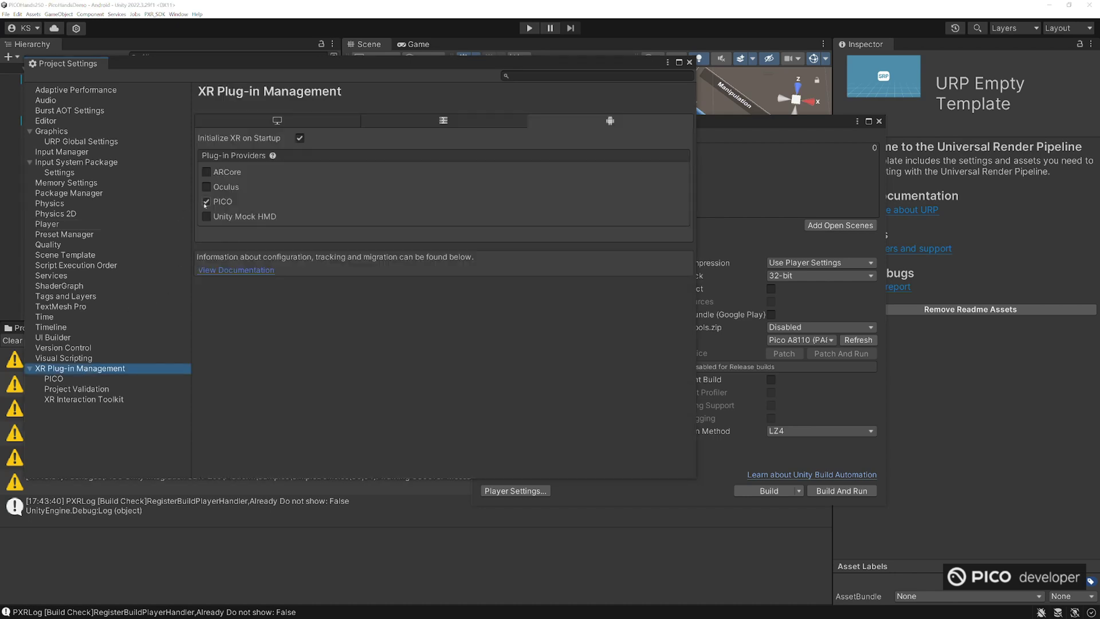
{"action": "left_click", "coordinate": [62, 379]}
{"action": "left_click", "coordinate": [344, 131]}
{"action": "left_click", "coordinate": [344, 142]}
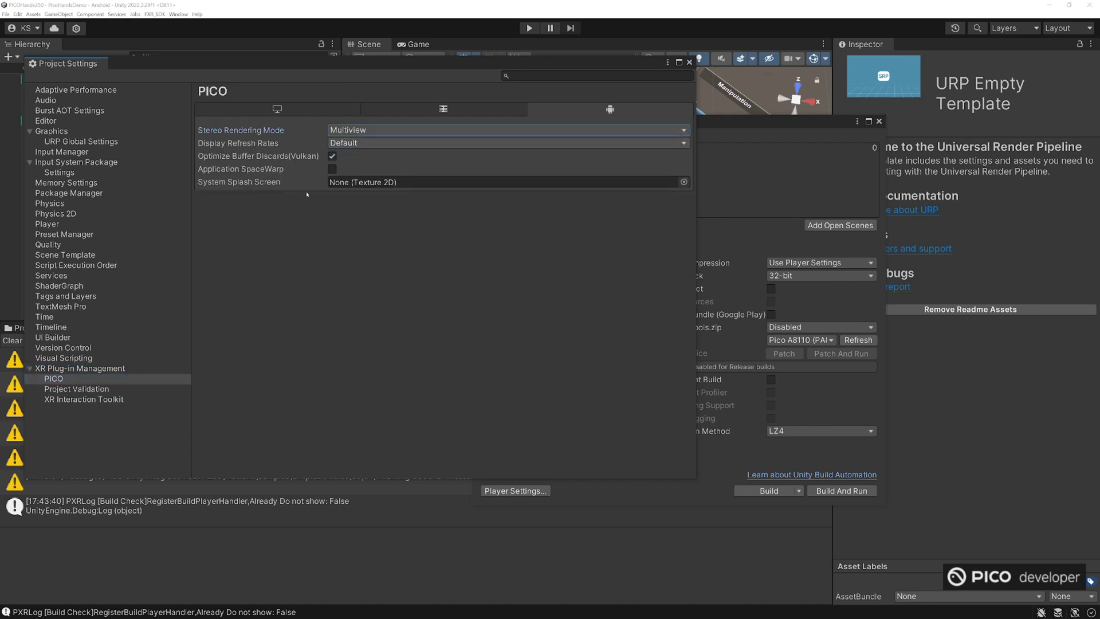
Step: Review Project Validation and XR Interaction Toolkit settings, close Project Settings, move Build Settings aside
{"action": "left_click", "coordinate": [98, 390]}
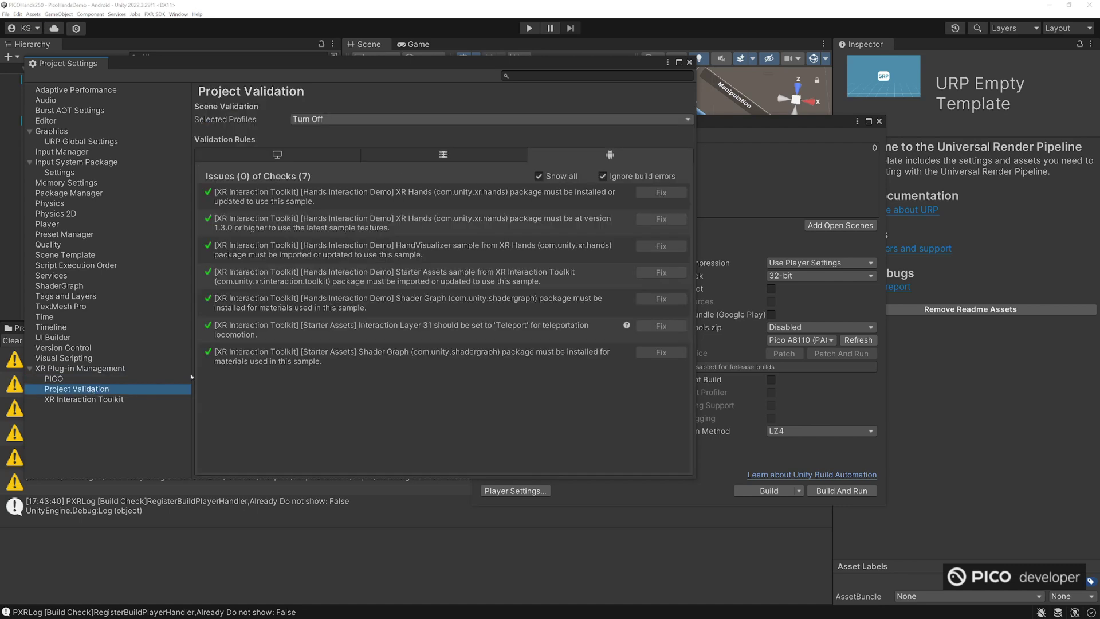
{"action": "left_click", "coordinate": [74, 400]}
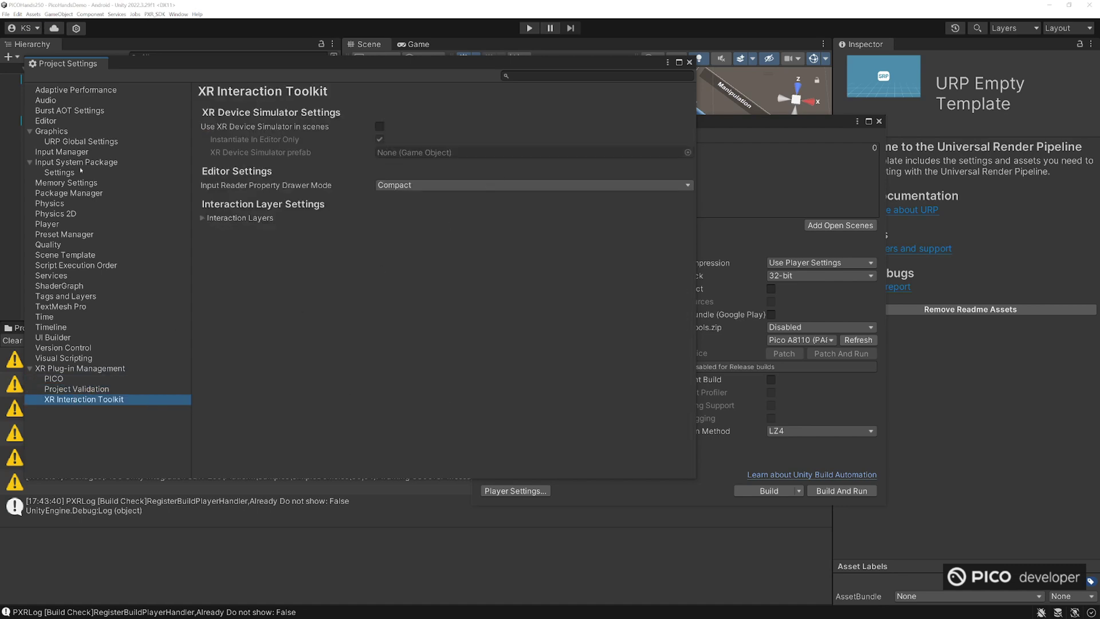
{"action": "left_click", "coordinate": [690, 63]}
{"action": "left_click_drag", "start_coordinate": [585, 123], "coordinate": [360, 117]}
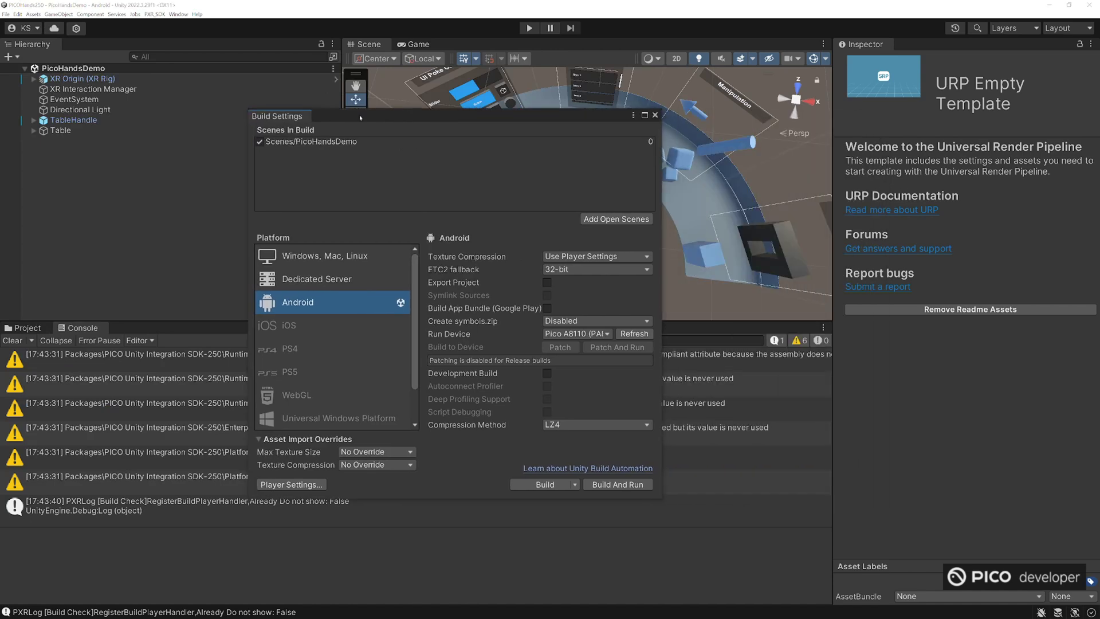
Step: Add the open PicoHandsDemo scene to the build and review PICO Platform Settings, including the App ID
{"action": "left_click", "coordinate": [615, 222]}
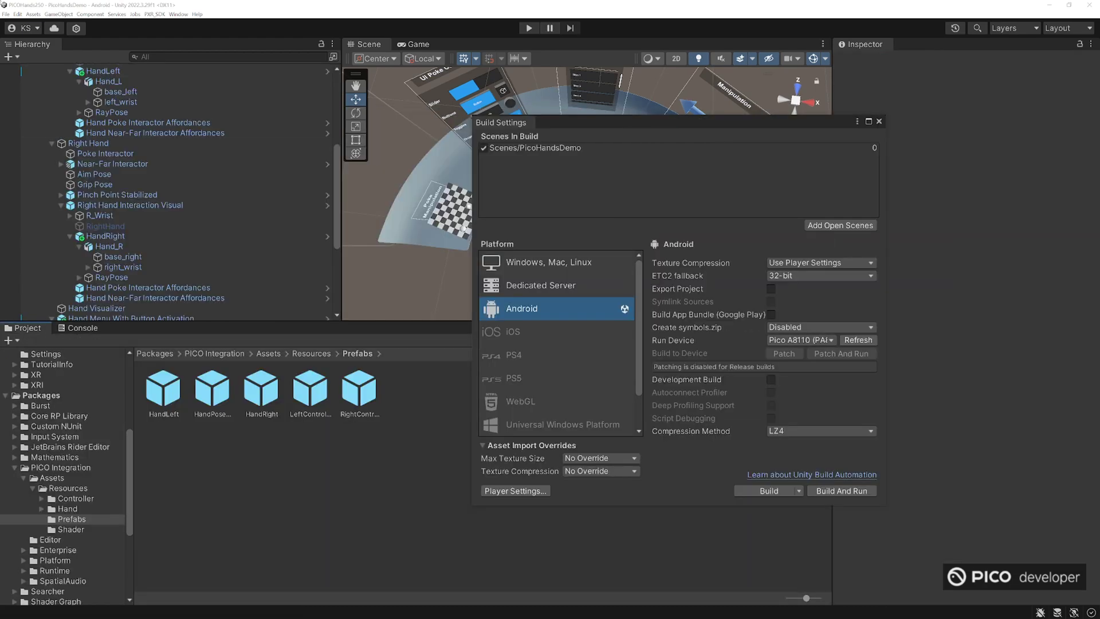
{"action": "left_click", "coordinate": [155, 14]}
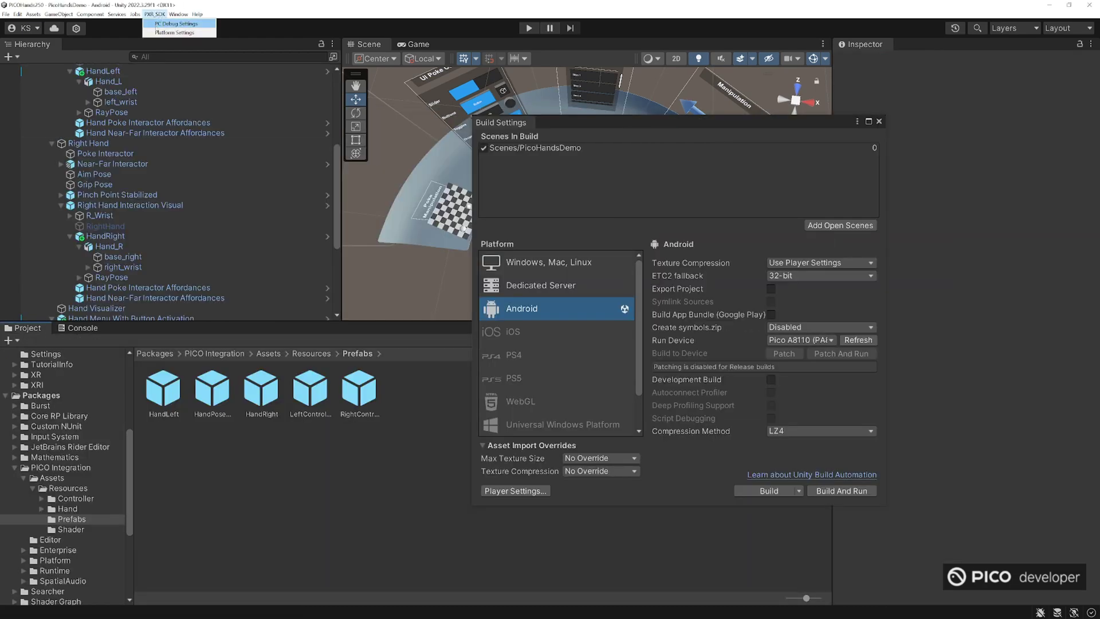
{"action": "left_click", "coordinate": [158, 33]}
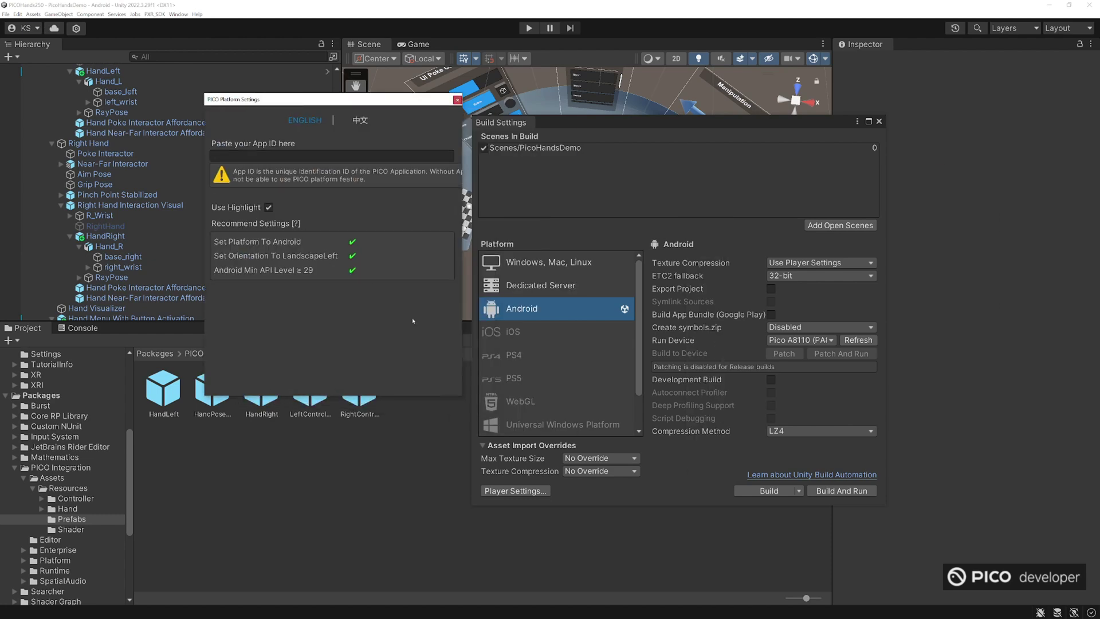
{"action": "left_click", "coordinate": [277, 157]}
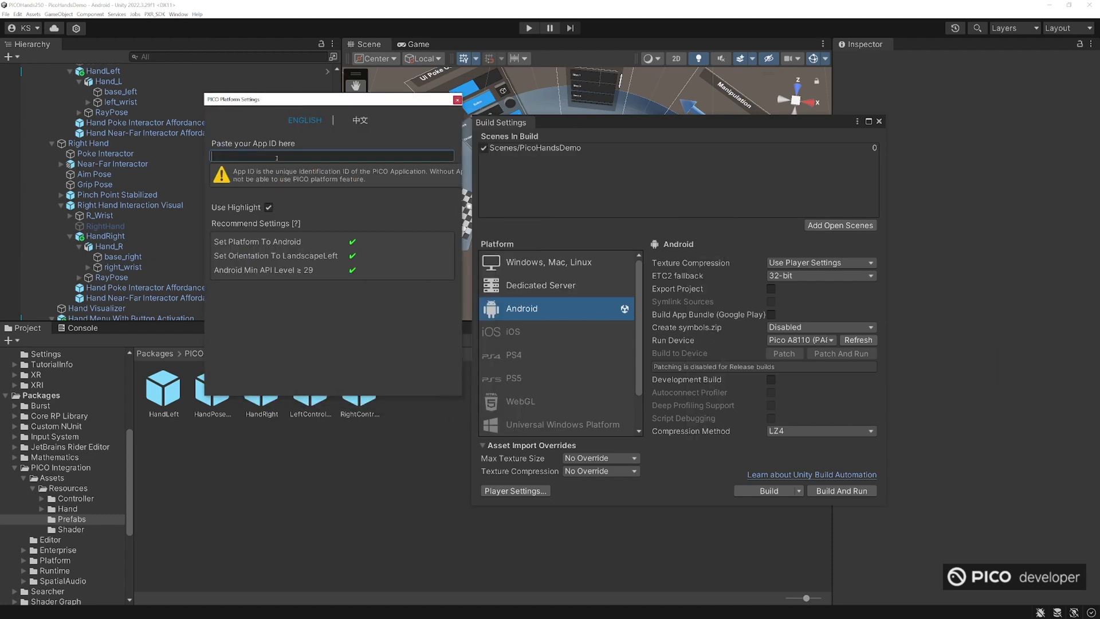
{"action": "type", "text": "temp"}
{"action": "left_click", "coordinate": [458, 100]}
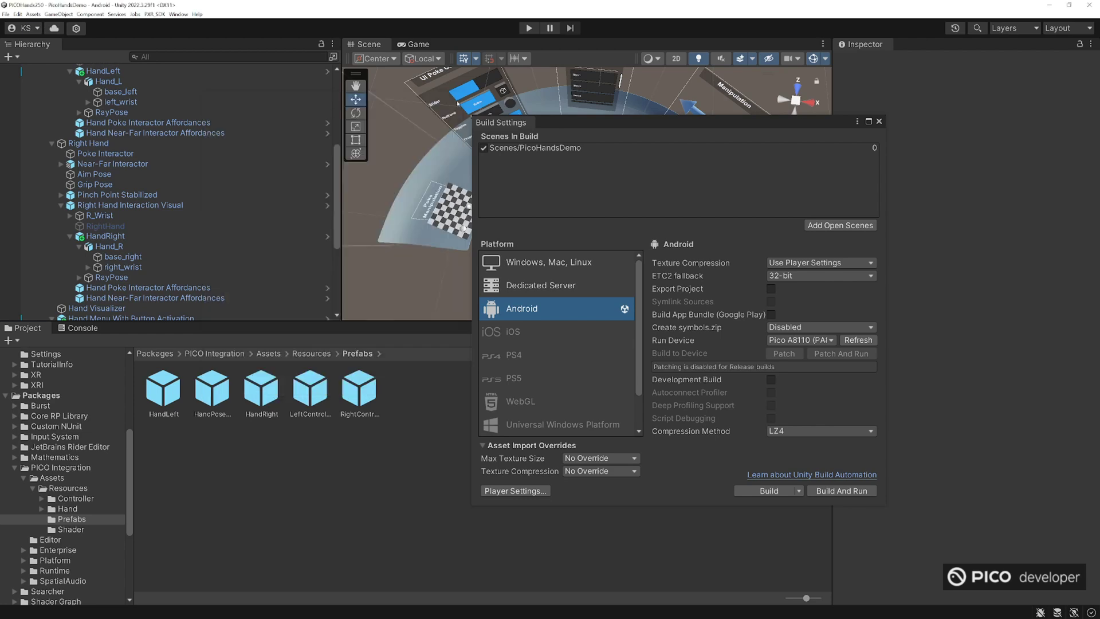
Step: Save the current scene from the File menu
{"action": "left_click", "coordinate": [6, 14]}
{"action": "left_click", "coordinate": [21, 53]}
{"action": "left_click", "coordinate": [6, 15]}
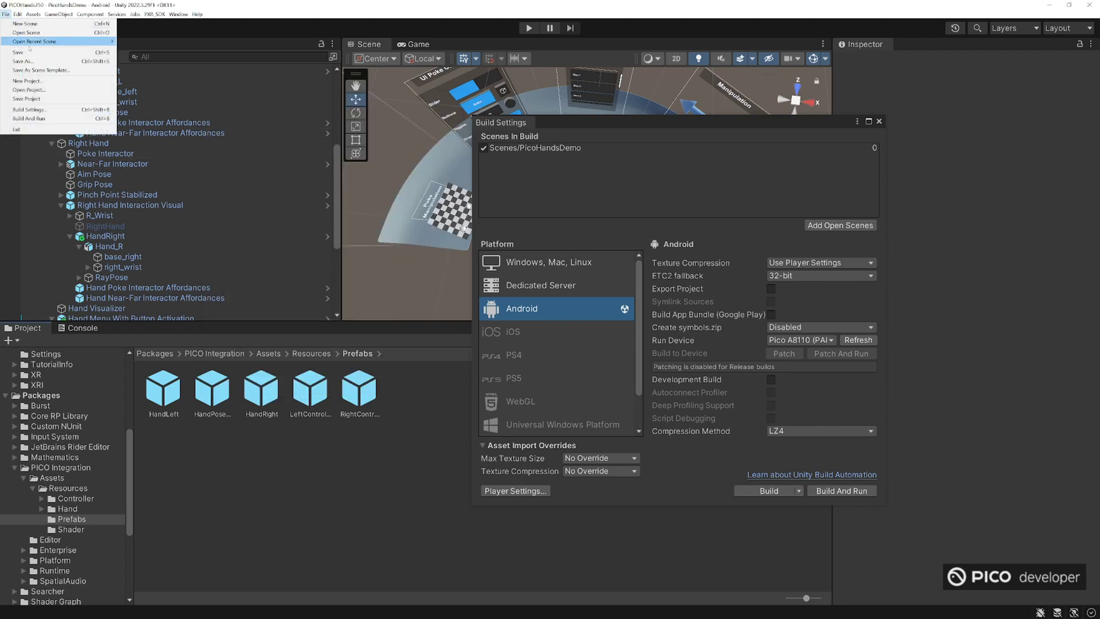
Step: Save the whole Unity project before running the build on the Pico headset
{"action": "left_click", "coordinate": [26, 99]}
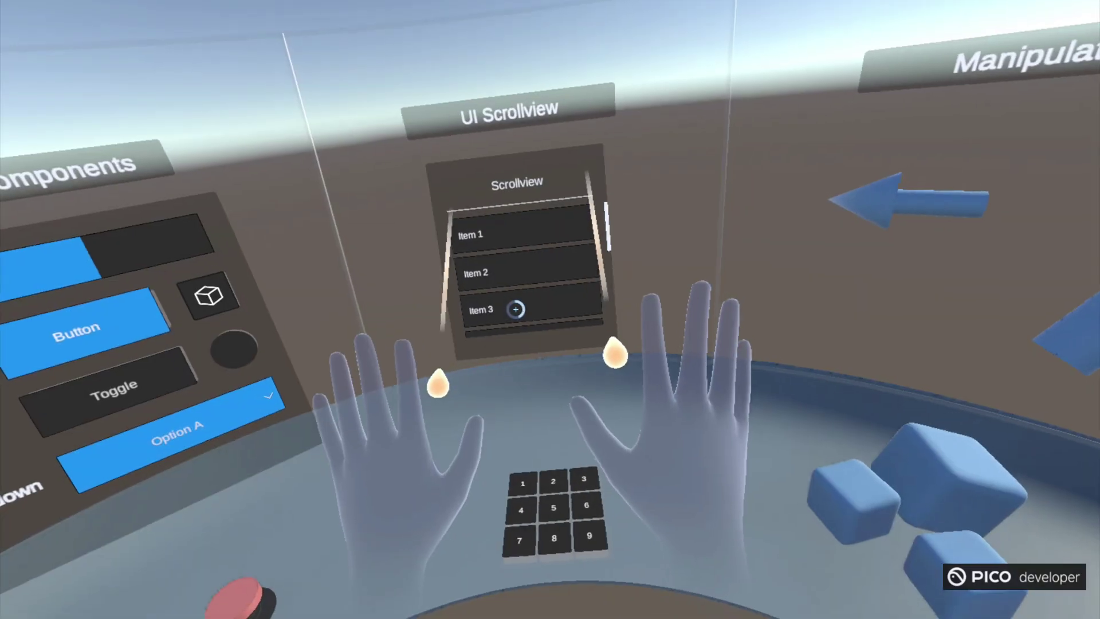